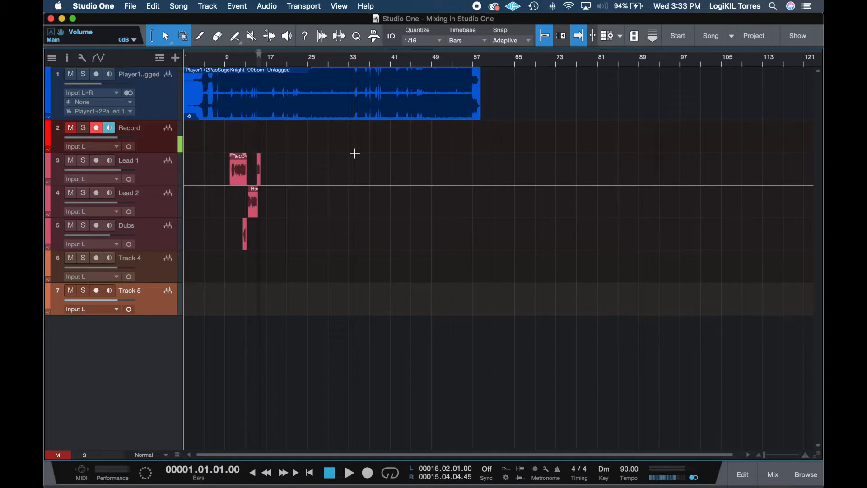
- Select the range from bar 9 to bar 19 across the Lead 1, Lead 2 and Dubs tracks
left_click(223, 167)
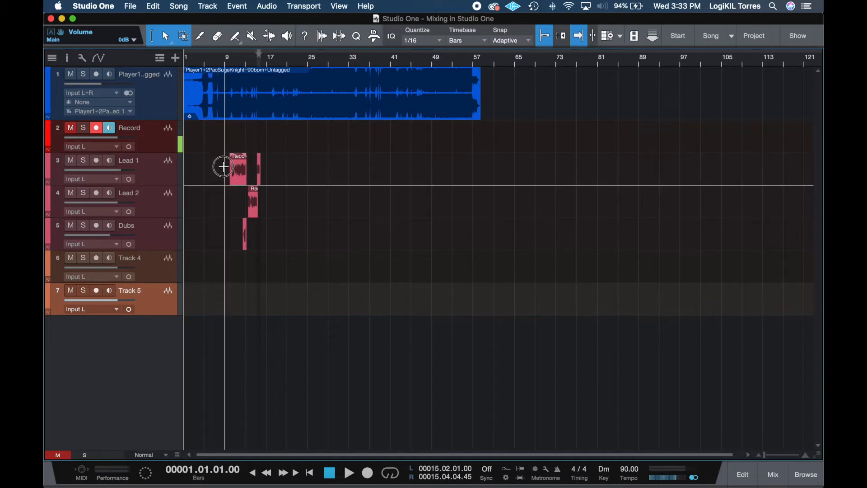
left_click_drag(223, 167, 281, 227)
scroll(281, 226, "up", 4)
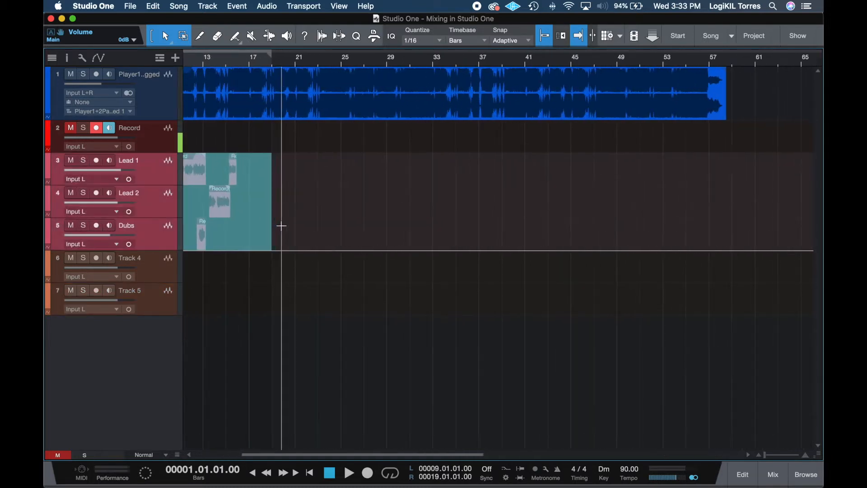
scroll(282, 225, "left", 5)
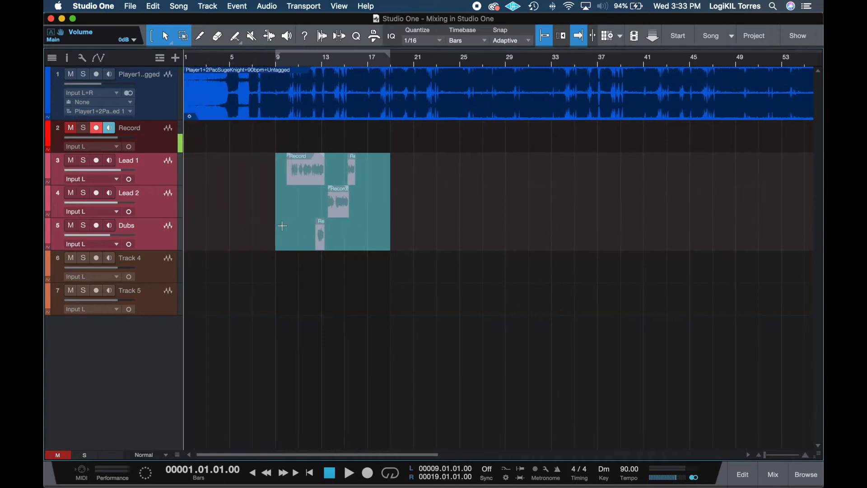
scroll(282, 226, "up", 2)
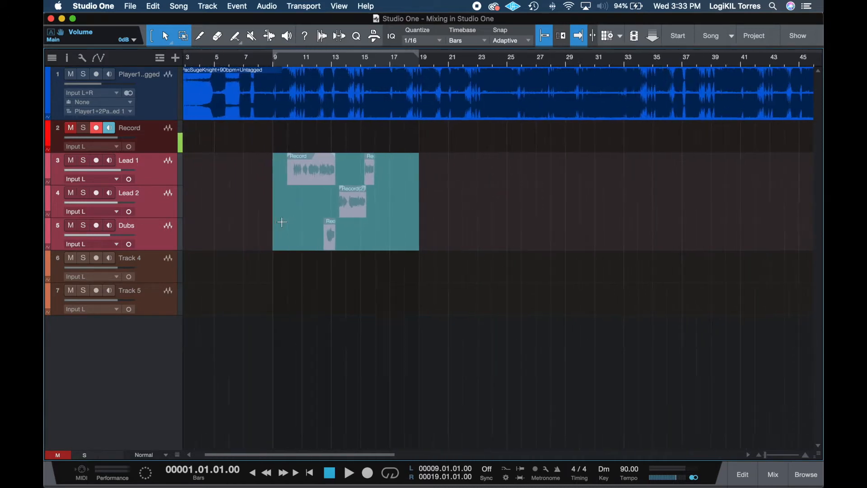
- Play the vocal clips over the beat starting from bar 10, beat 2
left_click(294, 135)
scroll(292, 131, "up", 3)
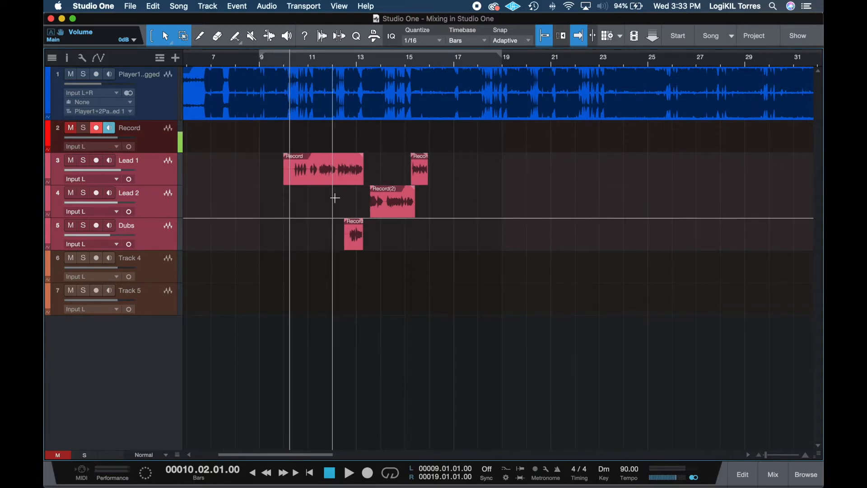
key("space")
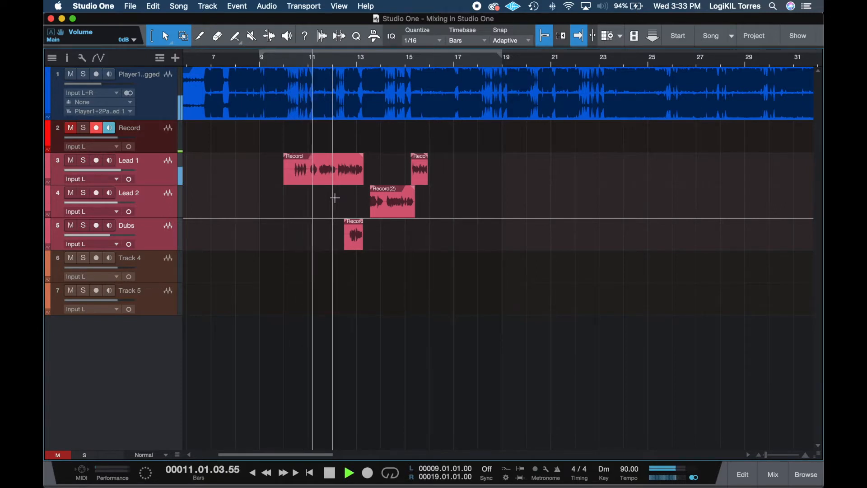
scroll(335, 197, "down", 3)
scroll(334, 198, "down", 2)
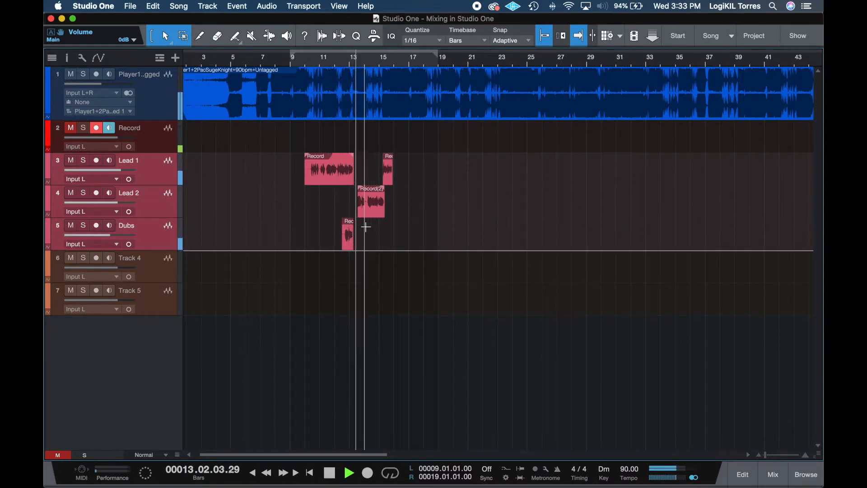
key("space")
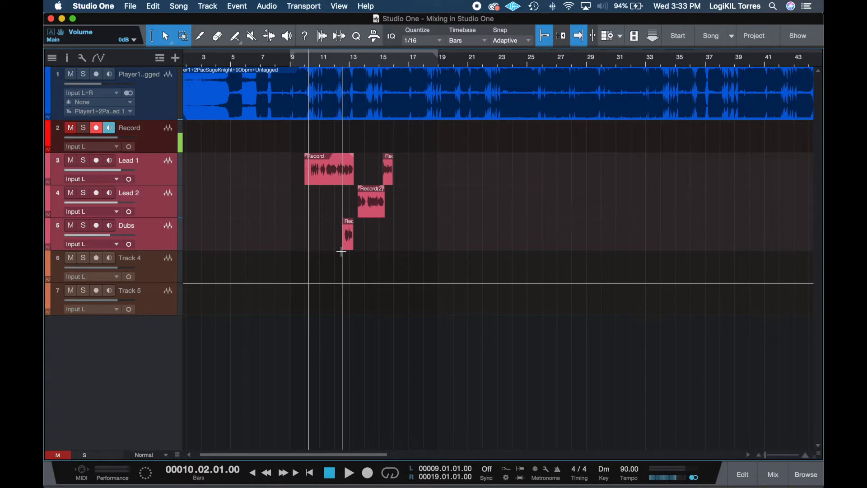
- Select the beat clip on track 1 and make its track slightly taller
left_click(205, 112)
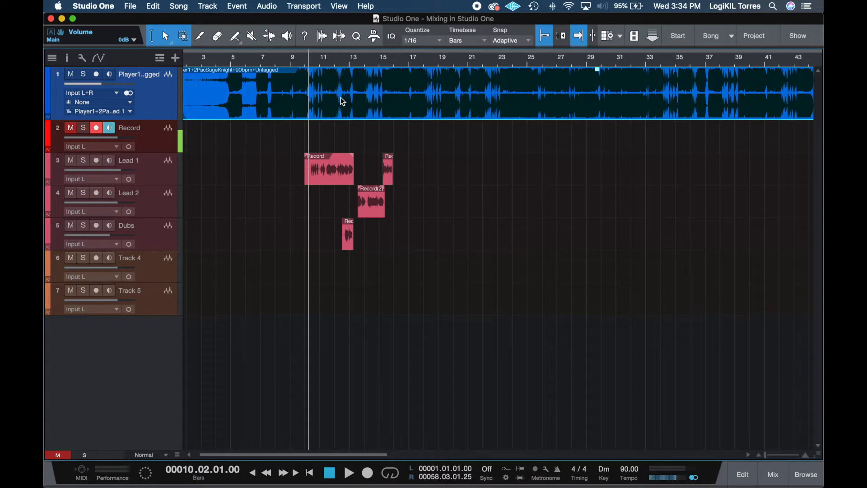
scroll(252, 155, "left", 1)
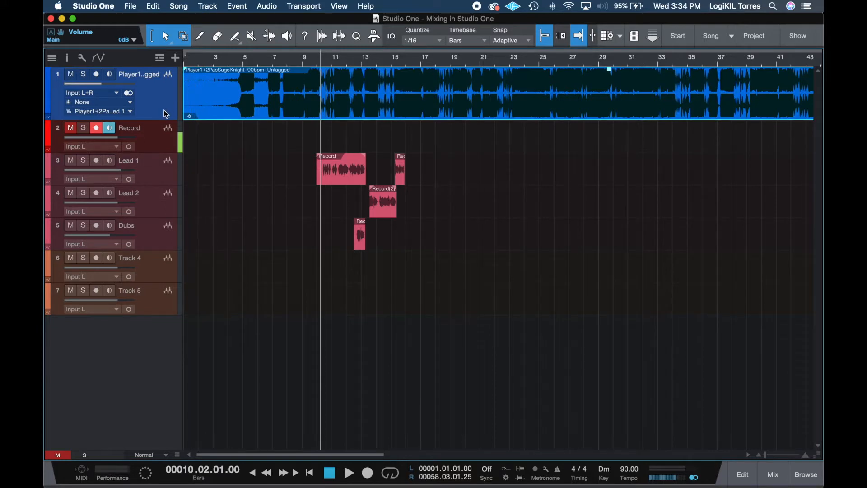
left_click_drag(161, 121, 157, 211)
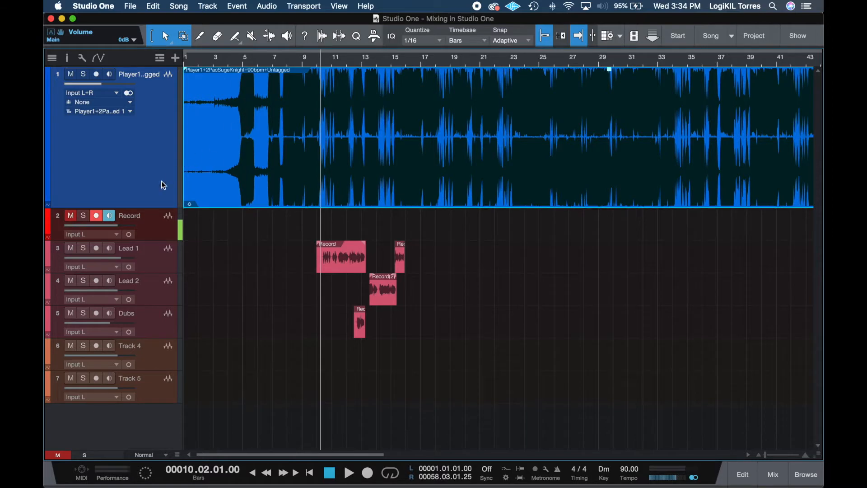
left_click_drag(156, 207, 163, 129)
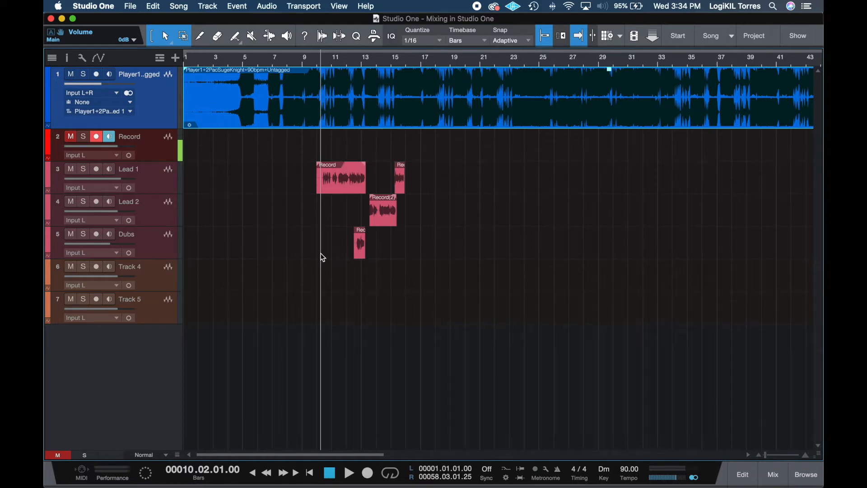
- Turn off record arm and input monitoring on the Record track
left_click(71, 145)
left_click(96, 136)
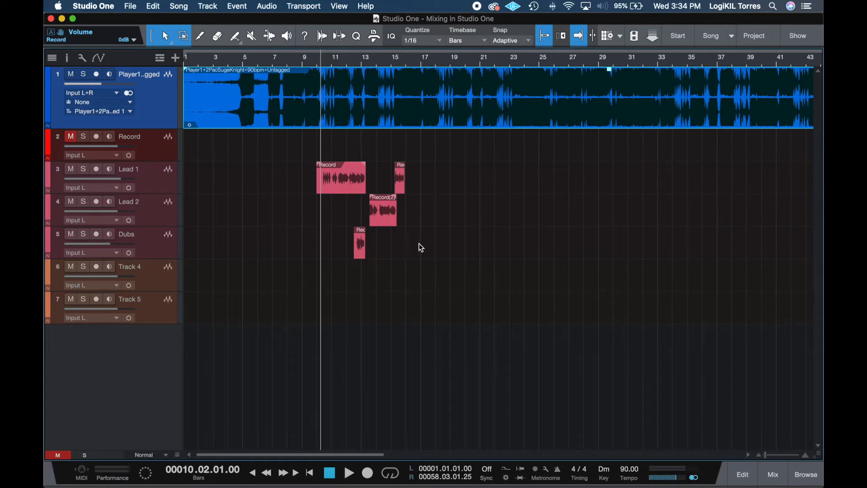
scroll(417, 247, "down", 5)
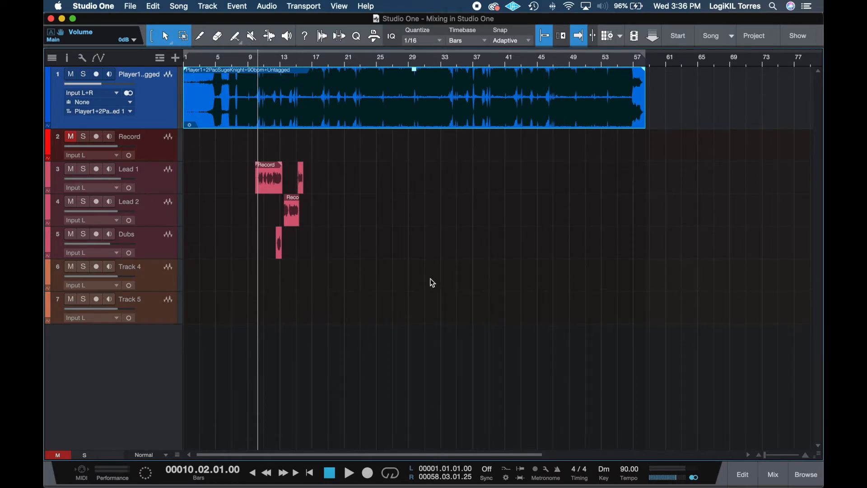
- Show the mix console and reduce its height to leave more room for the arrangement tracks
left_click(773, 475)
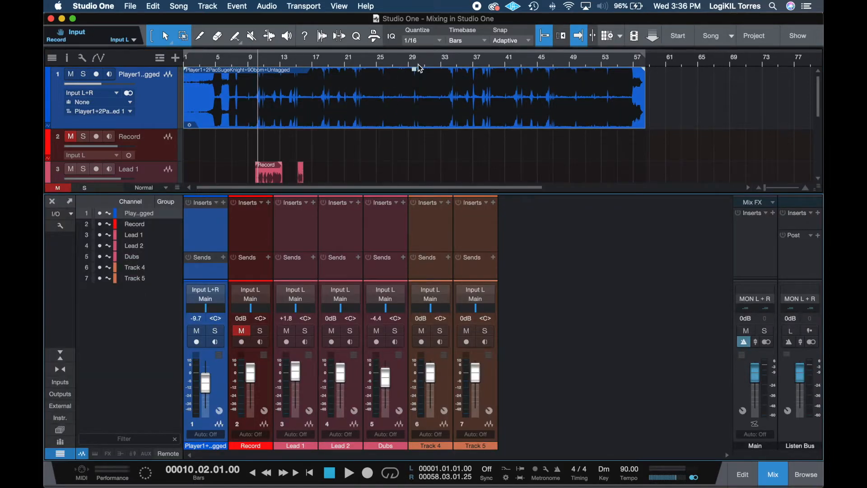
left_click_drag(582, 195, 577, 217)
scroll(419, 163, "down", 5)
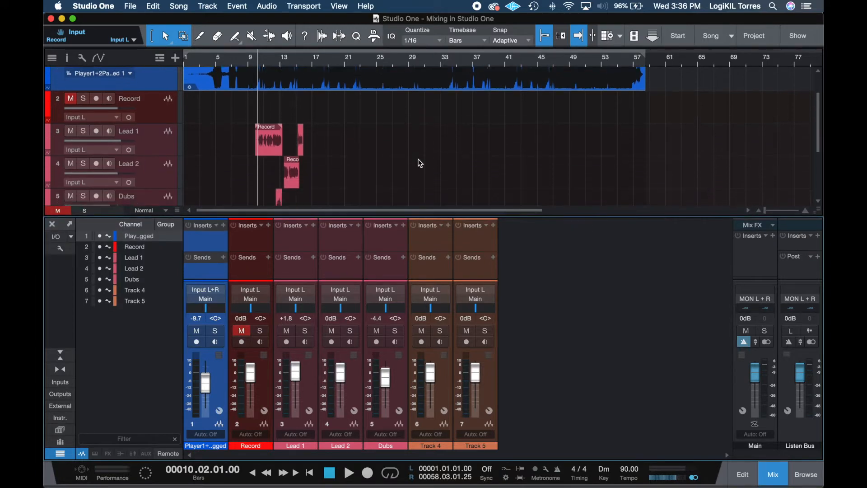
scroll(420, 164, "up", 1)
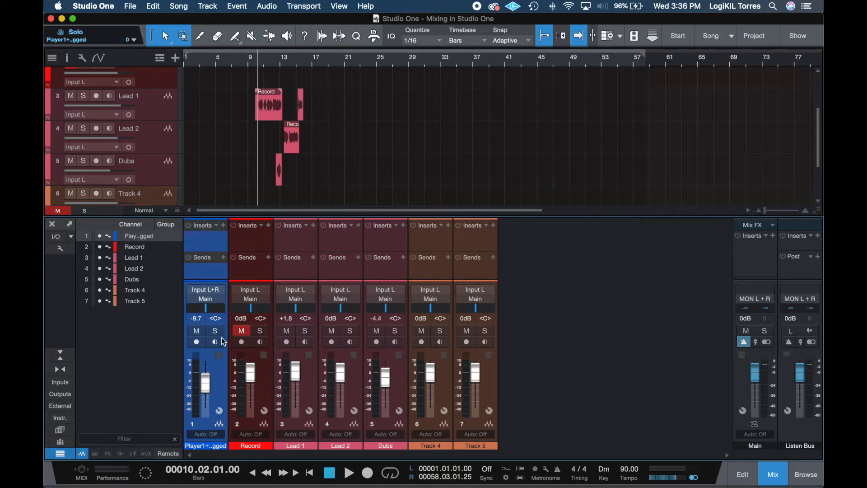
- Lower the beat channel's volume to -15.3 dB while auditioning it against the vocals
key("space")
key("space")
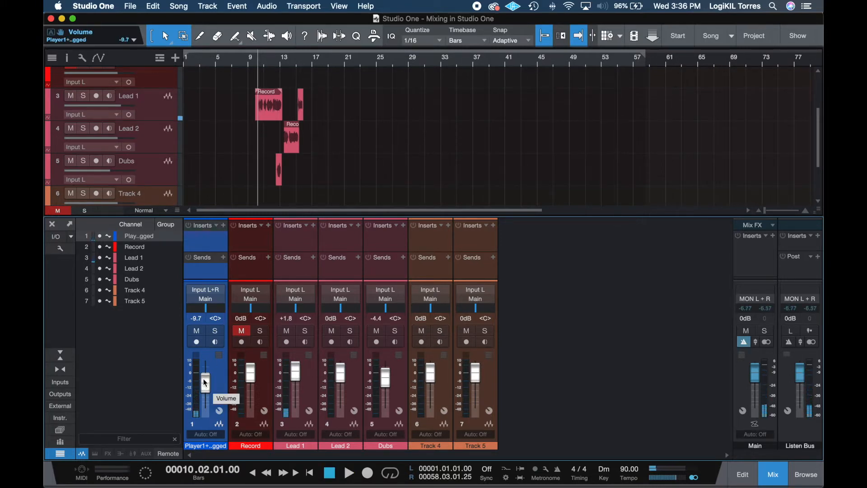
key("space")
left_click_drag(205, 382, 205, 380)
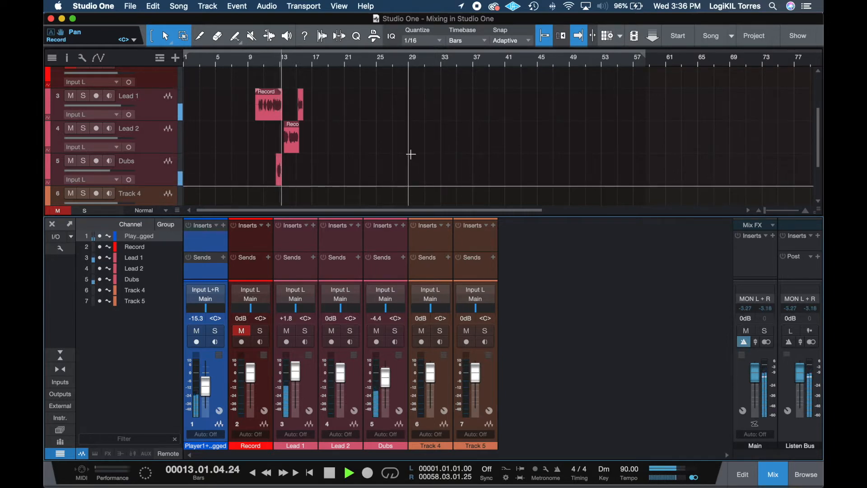
key("space")
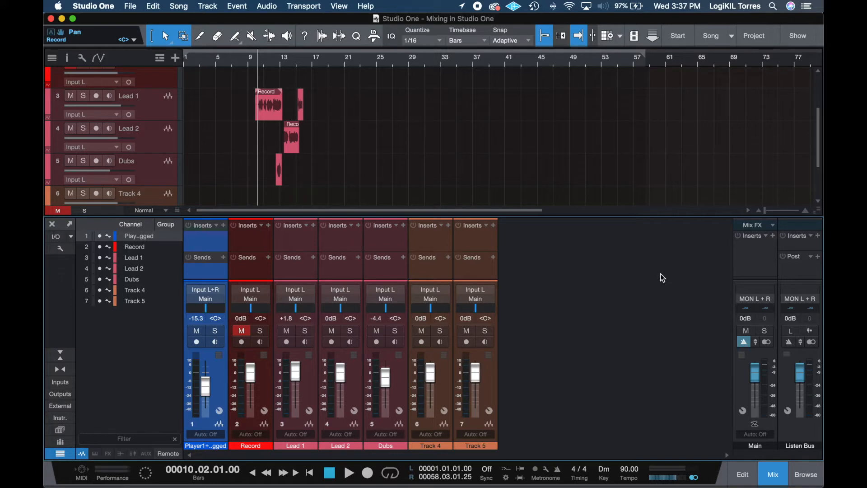
- Hide the mix console and briefly play the vocals over the beat from bar 10, beat 2
scroll(405, 154, "up", 3)
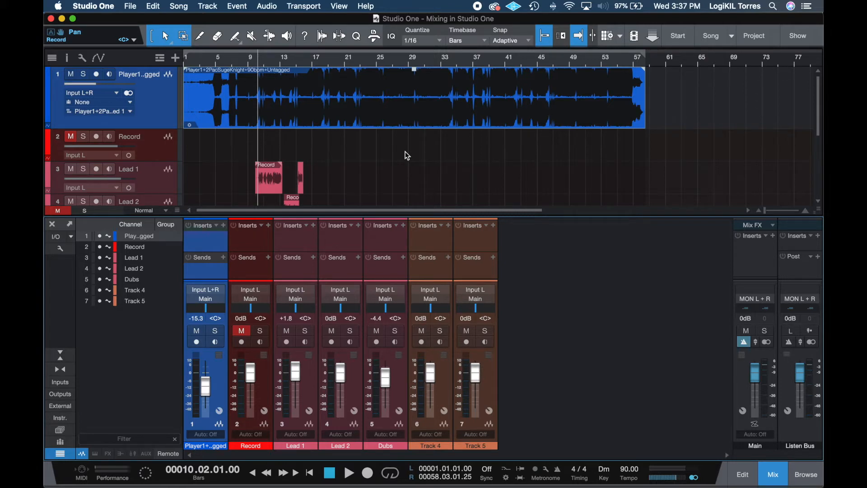
left_click(762, 481)
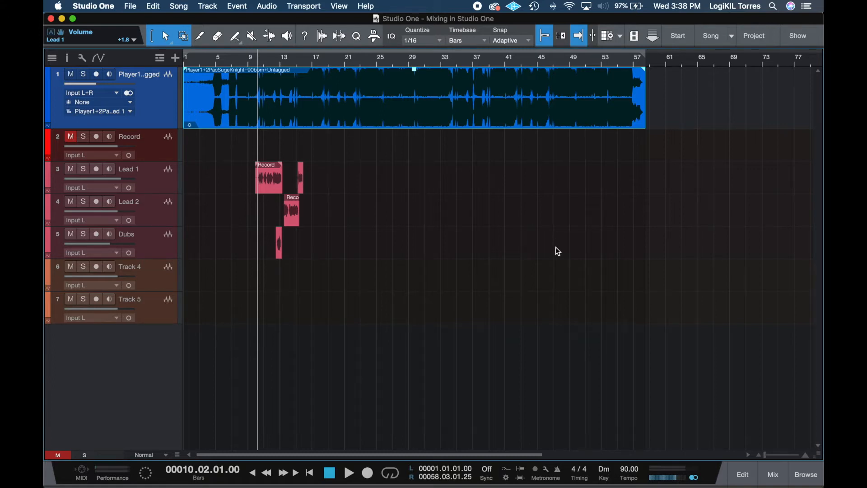
key("space")
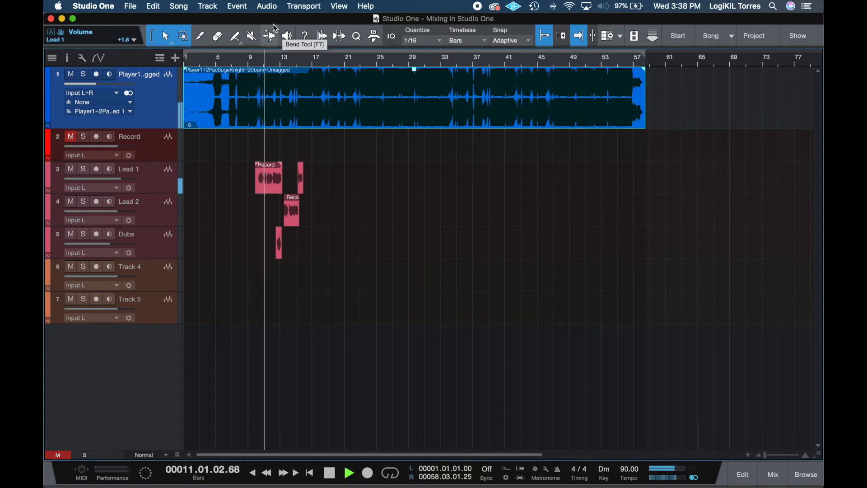
key("space")
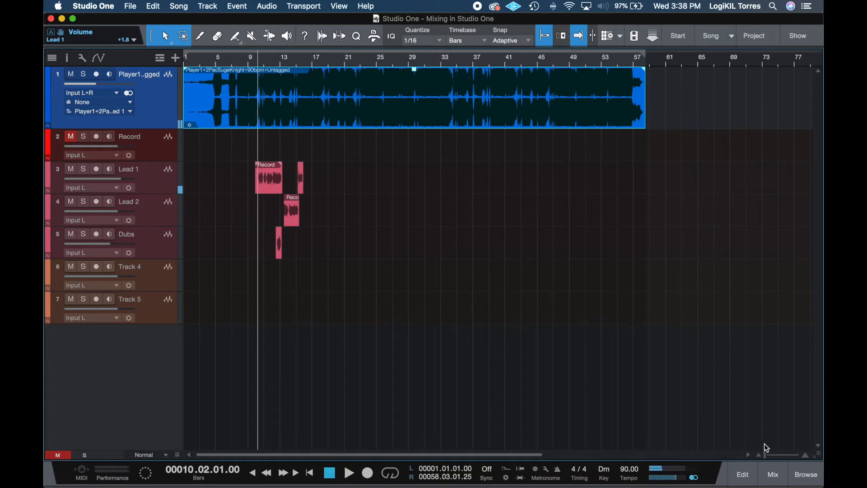
- Show the file browser and expand the Songs folder under Volumes, MUSIC HD, Studio One
left_click(800, 477)
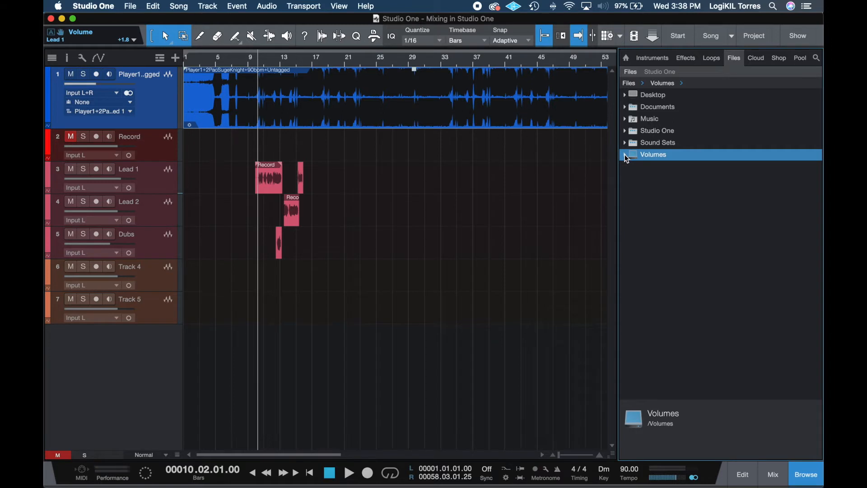
left_click(625, 155)
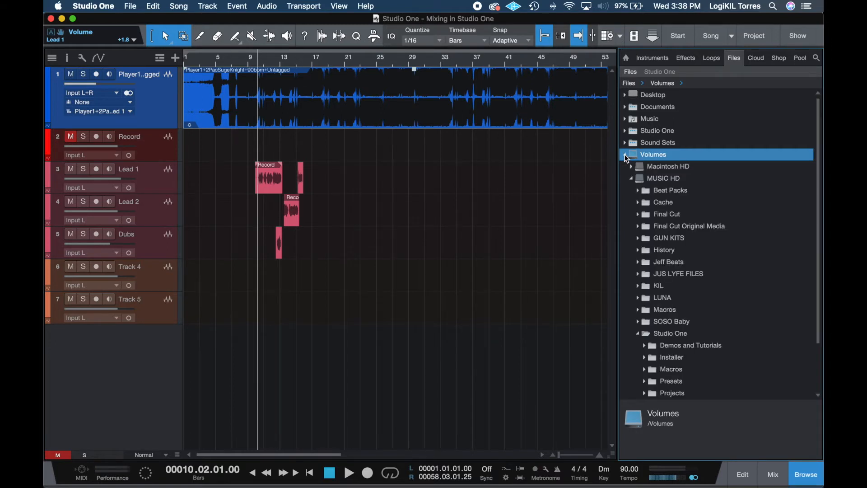
left_click(632, 179)
left_click(632, 178)
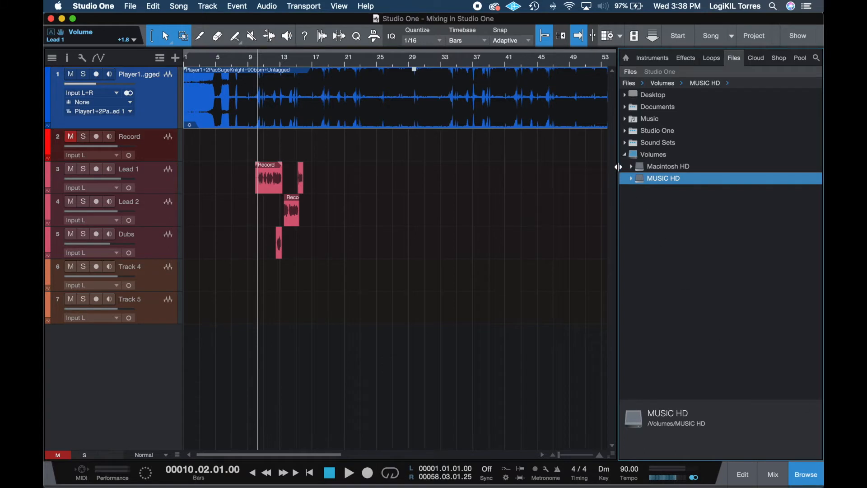
left_click(630, 178)
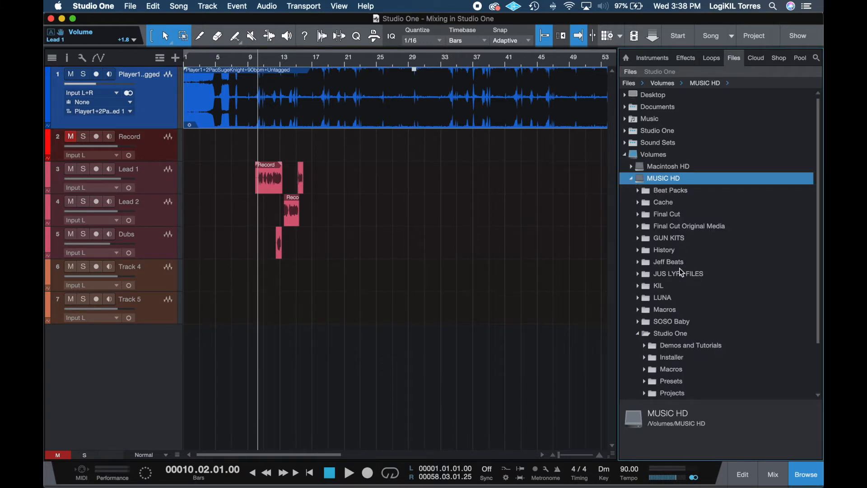
scroll(680, 282, "down", 1)
scroll(677, 279, "down", 3)
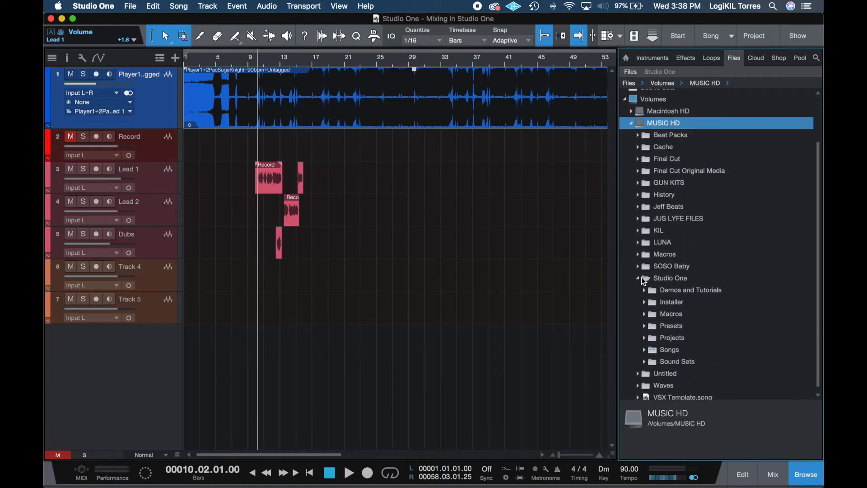
left_click(650, 346)
scroll(684, 313, "down", 10)
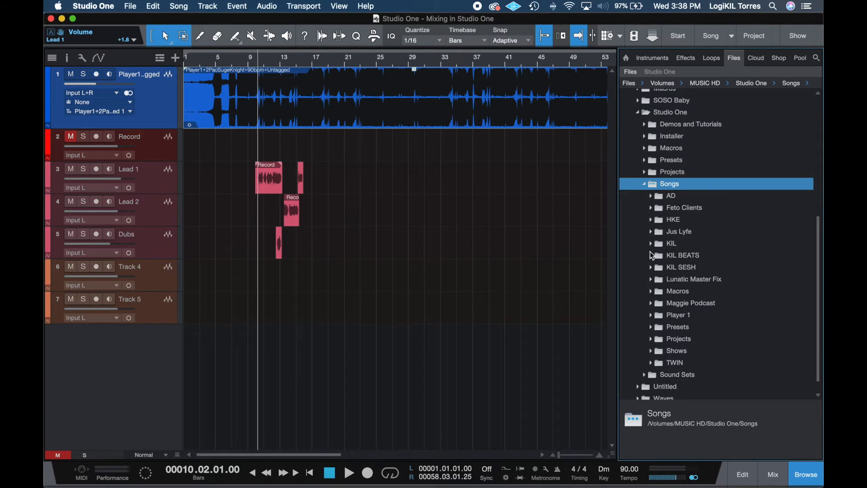
- Expand the KIL folder and open its ISYMFS subfolder
left_click(652, 243)
scroll(729, 321, "down", 3)
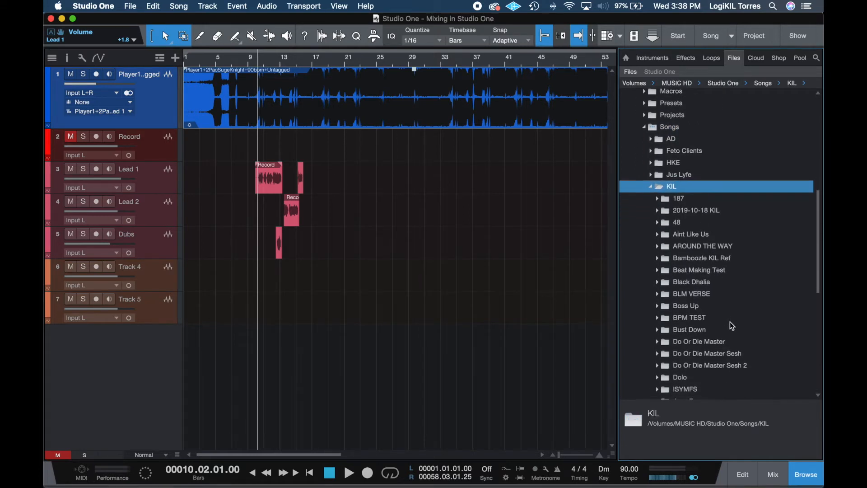
scroll(729, 322, "down", 4)
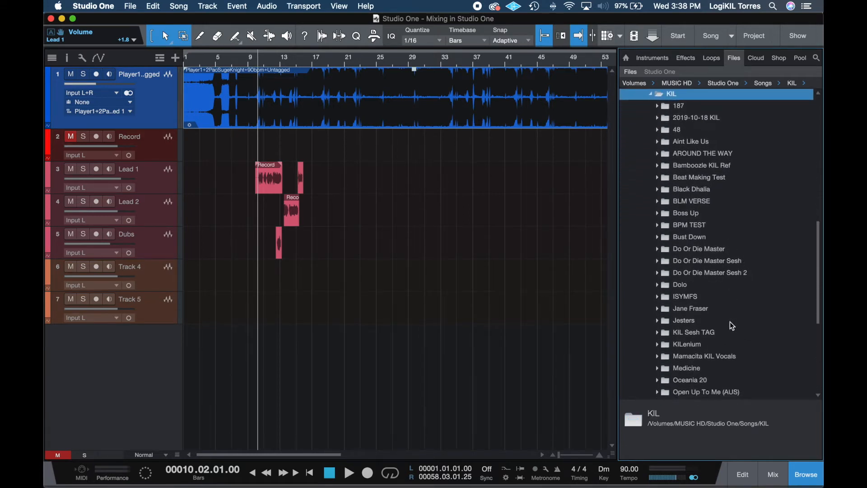
scroll(730, 324, "down", 2)
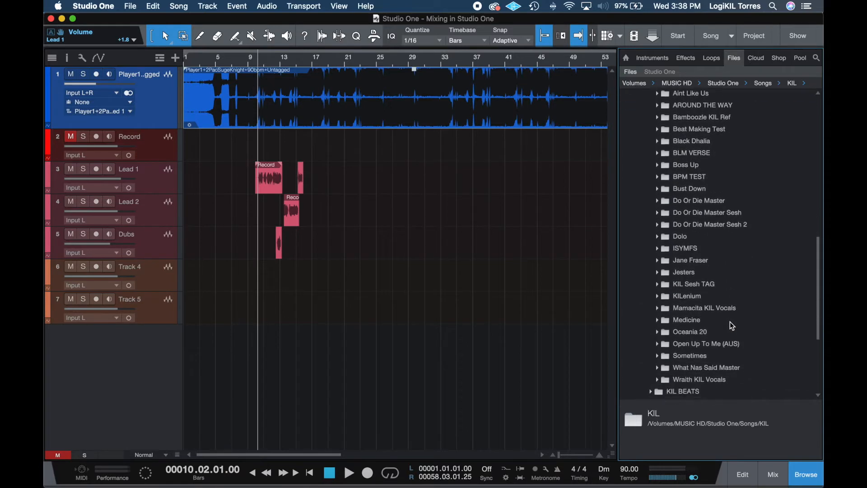
scroll(730, 322, "up", 1)
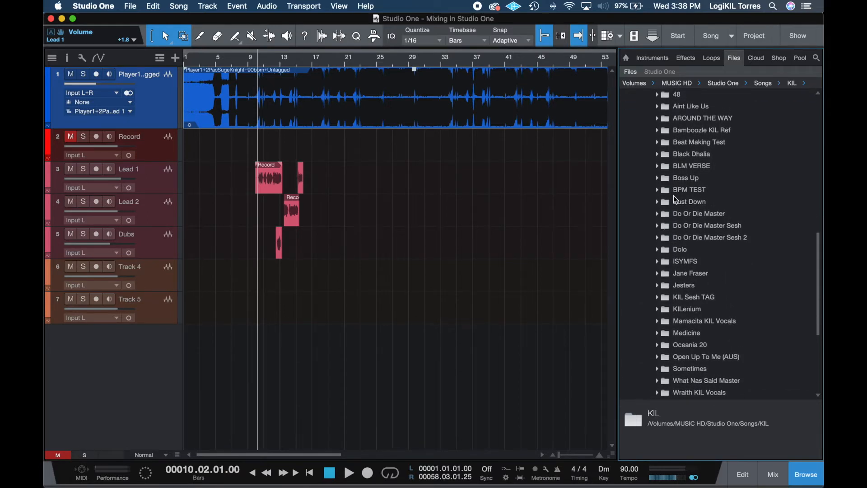
left_click(660, 261)
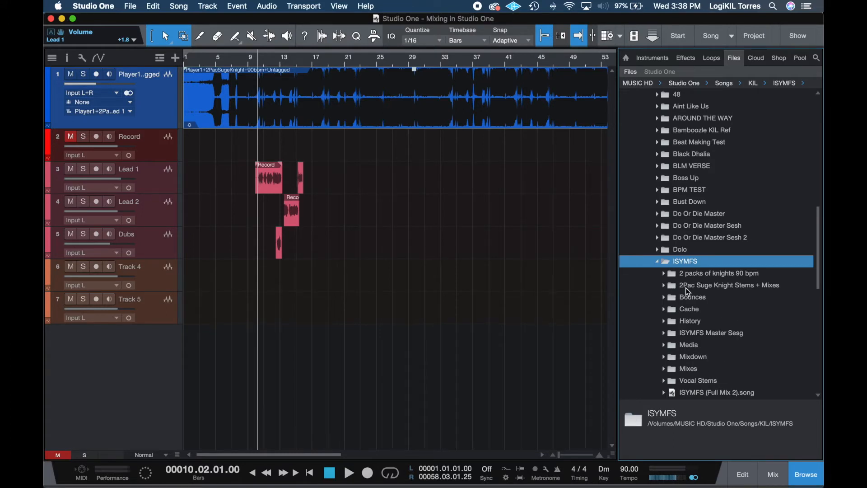
- Expand the 2Pac Suge Knight Stems + Mixes folder and select all its stem files from Bass.wav through West Synth.wav
left_click(662, 284)
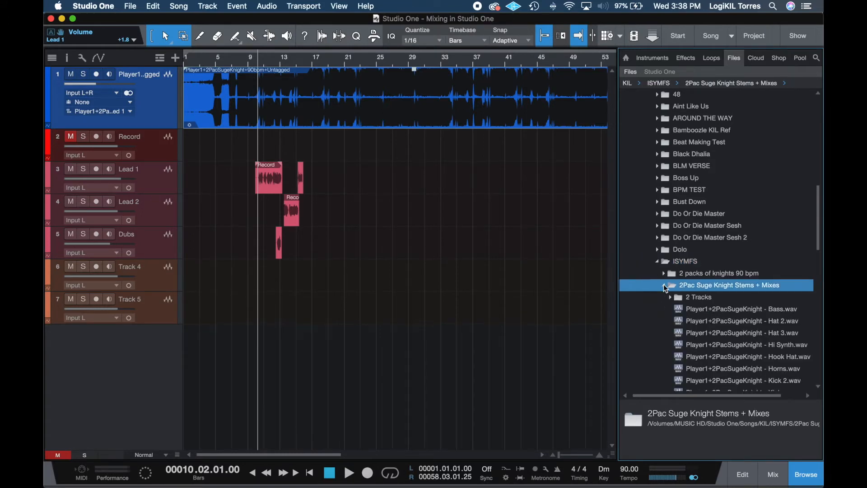
scroll(708, 284, "down", 3)
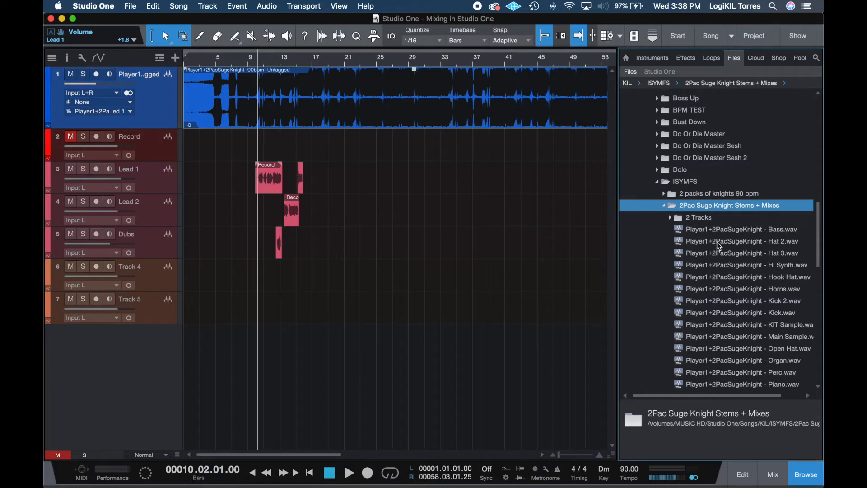
left_click(717, 232)
scroll(713, 295, "down", 1)
scroll(713, 296, "down", 4)
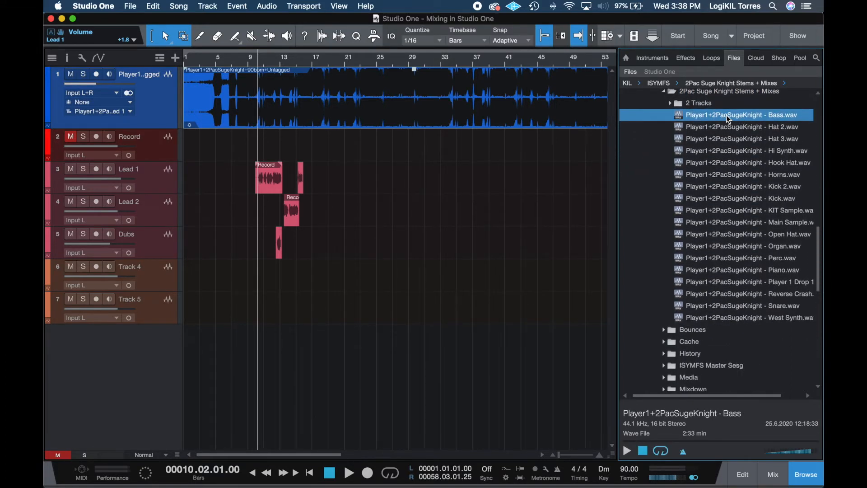
left_click(722, 317, "shift")
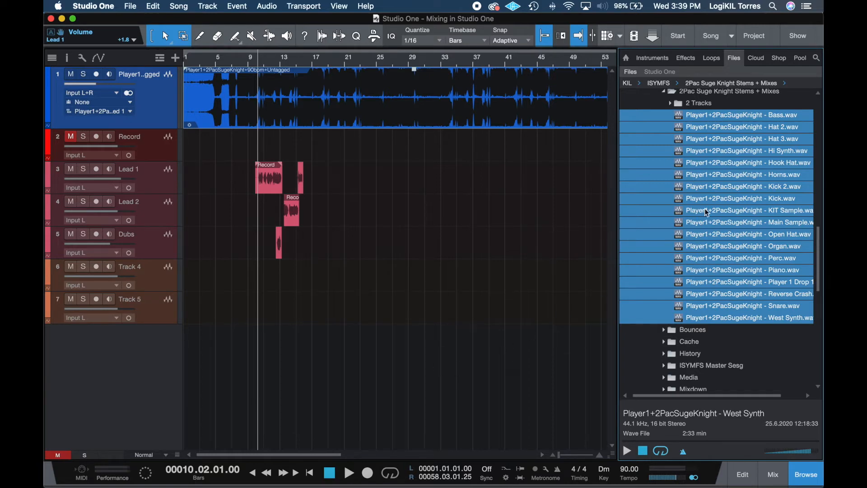
- Try importing the selected stems at bar 1 onto new tracks below Track 5, and undo the import
left_click_drag(697, 118, 203, 352)
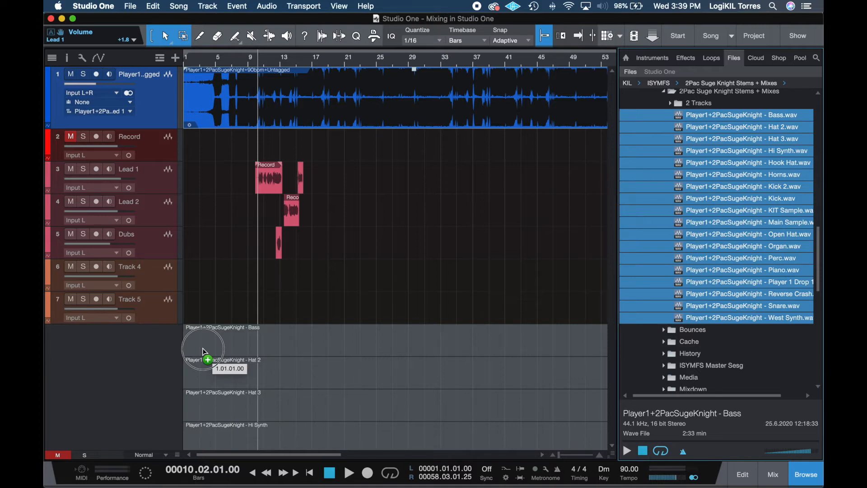
left_click_drag(202, 348, 202, 348)
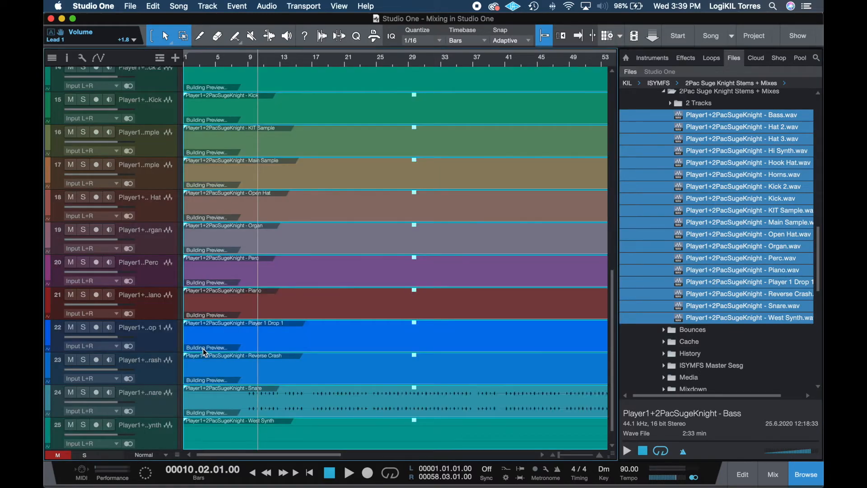
scroll(364, 261, "up", 2)
scroll(363, 262, "up", 8)
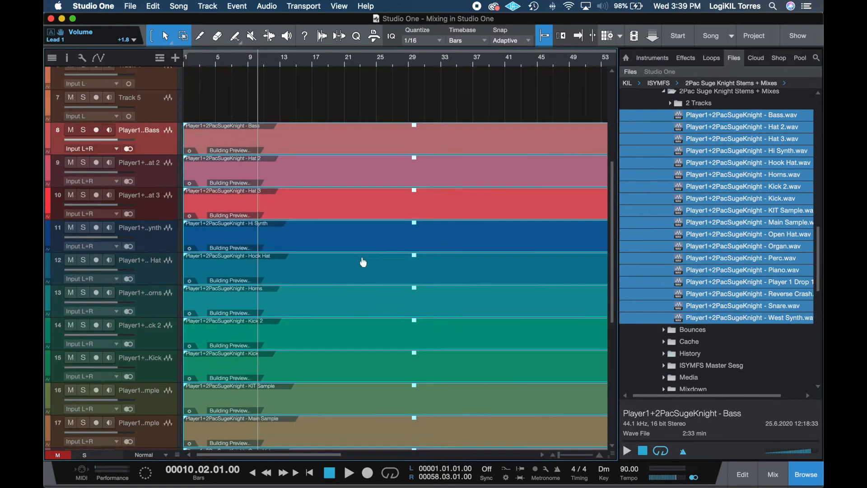
key("super+z")
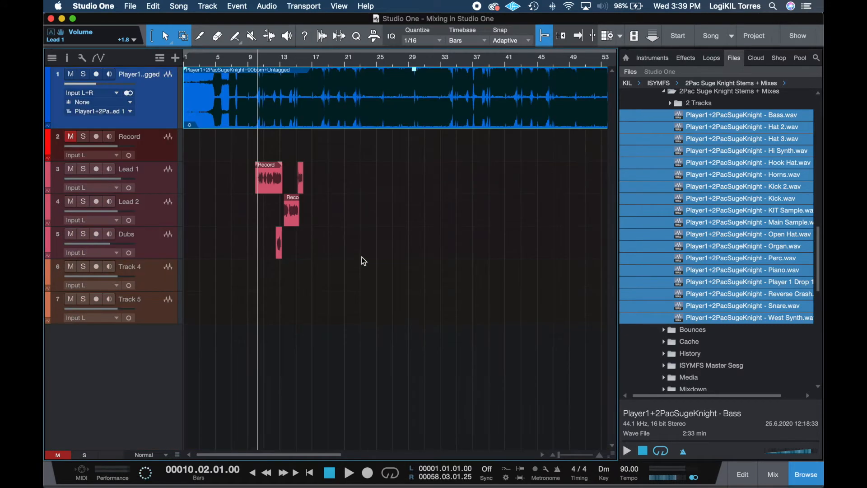
- Place only the Bass.wav stem on Track 4 at the start of the song
left_click(723, 116)
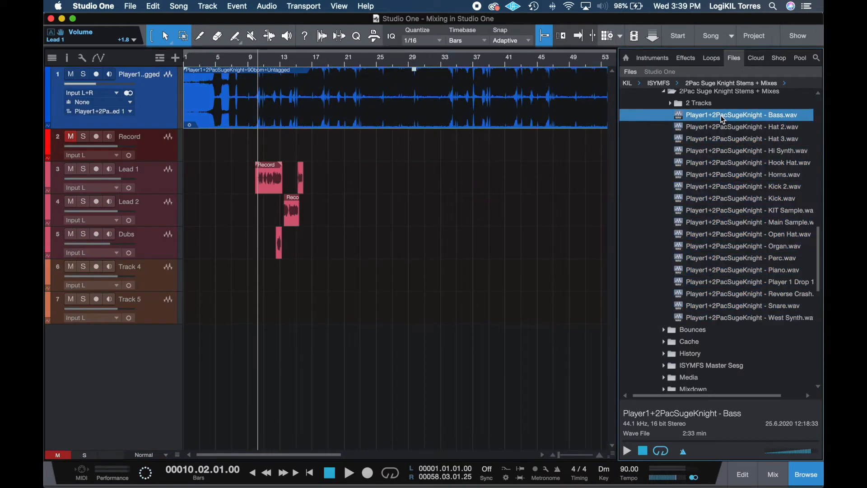
left_click_drag(724, 116, 200, 285)
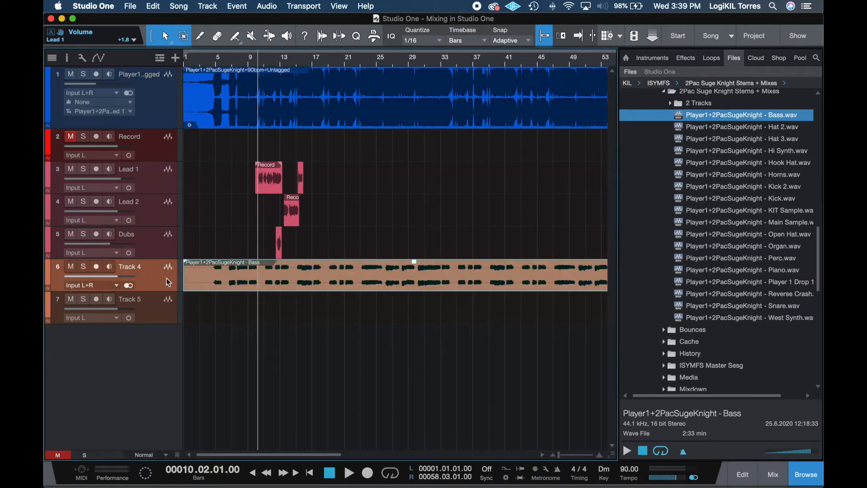
key("w")
key("w")
key("w")
key("w")
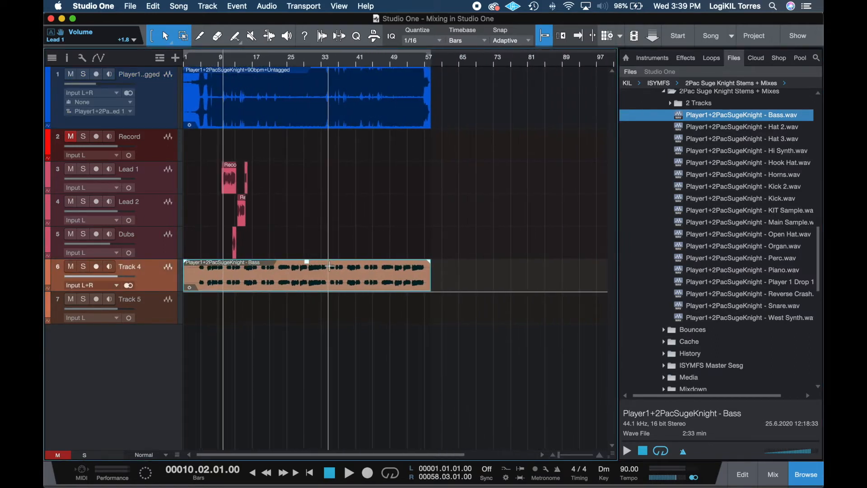
scroll(329, 267, "up", 5)
scroll(329, 267, "left", 4)
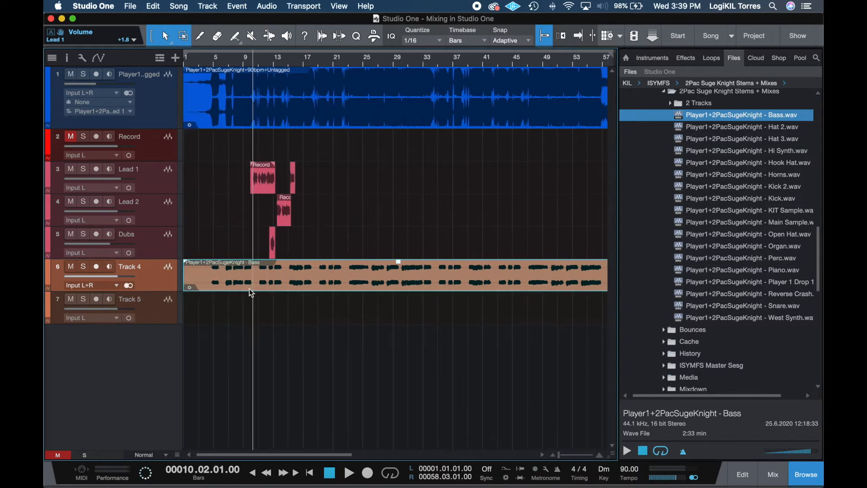
- Try moving the bass event onto the Dubs track, and undo both the move and its placement on Track 4
left_click_drag(251, 290, 261, 250)
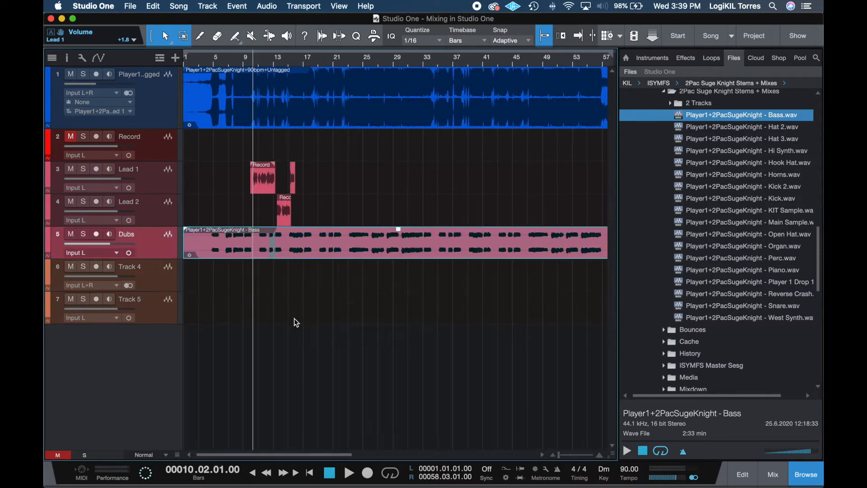
key("super+z")
key("super+z")
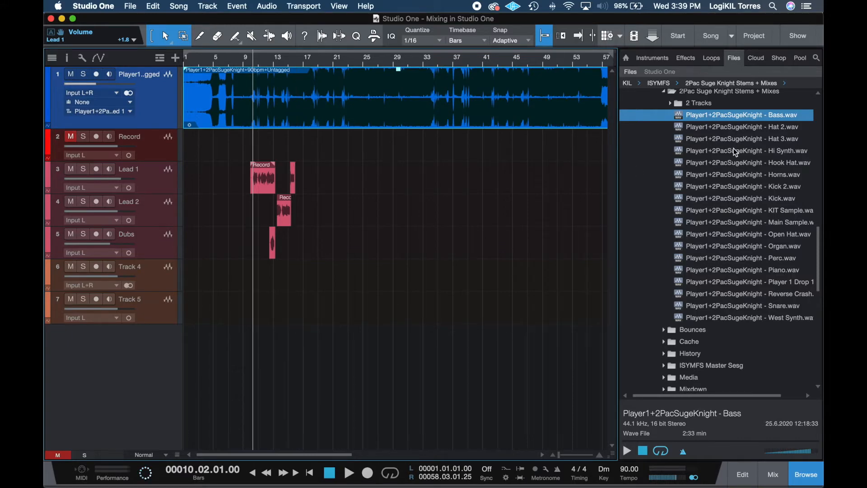
- Import all stems from Bass.wav through West Synth.wav onto new tracks below Track 5 from bar 1, and hide the file browser
left_click(733, 316, "shift")
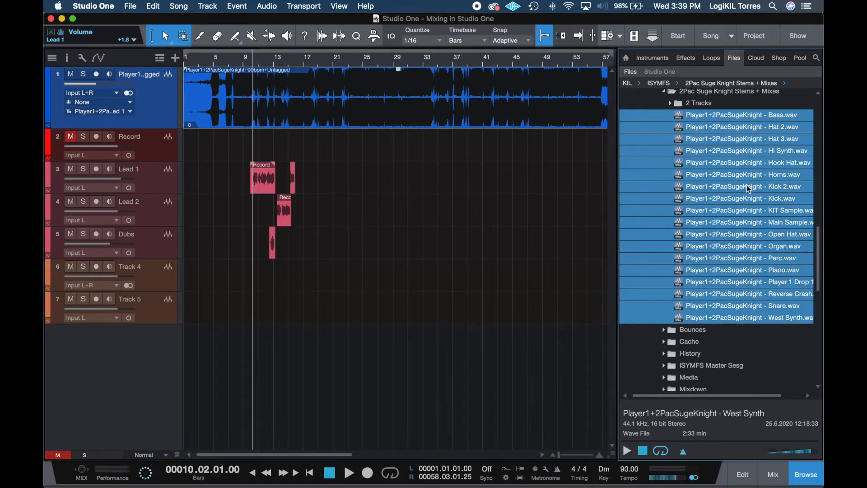
left_click_drag(716, 121, 289, 356)
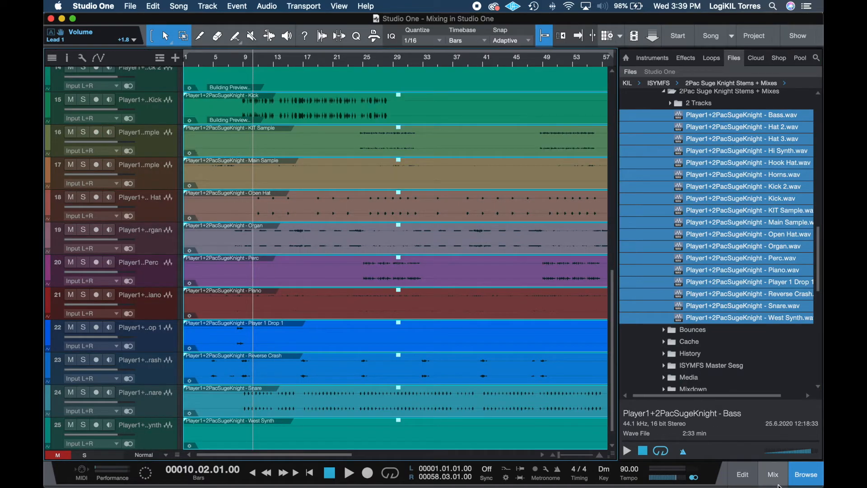
left_click(798, 479)
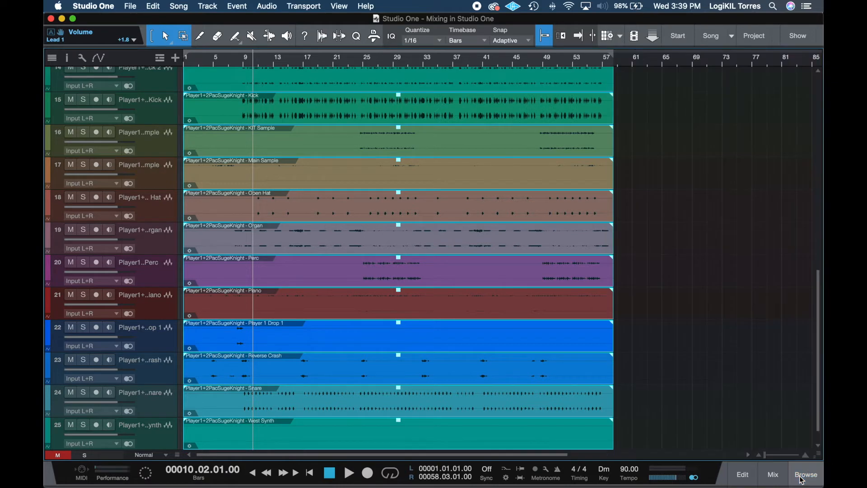
- Show the mix console to view the new stem channels, and hide it again
left_click(773, 475)
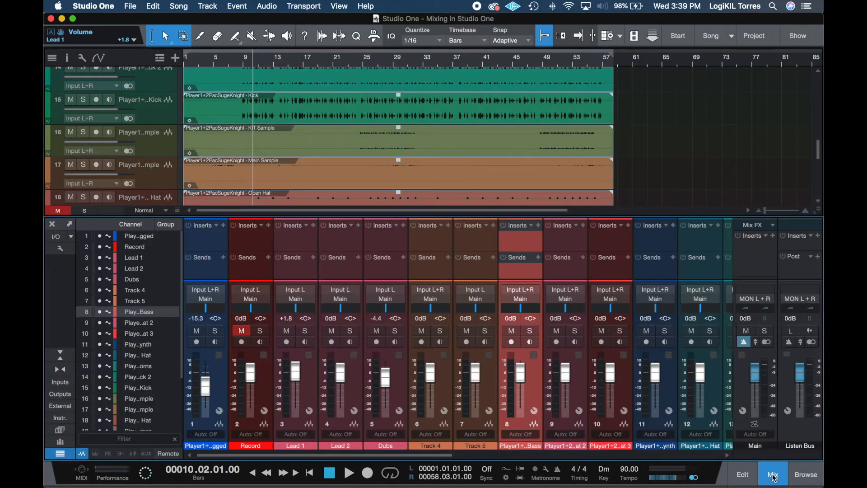
left_click(772, 476)
left_click(774, 477)
key("F3")
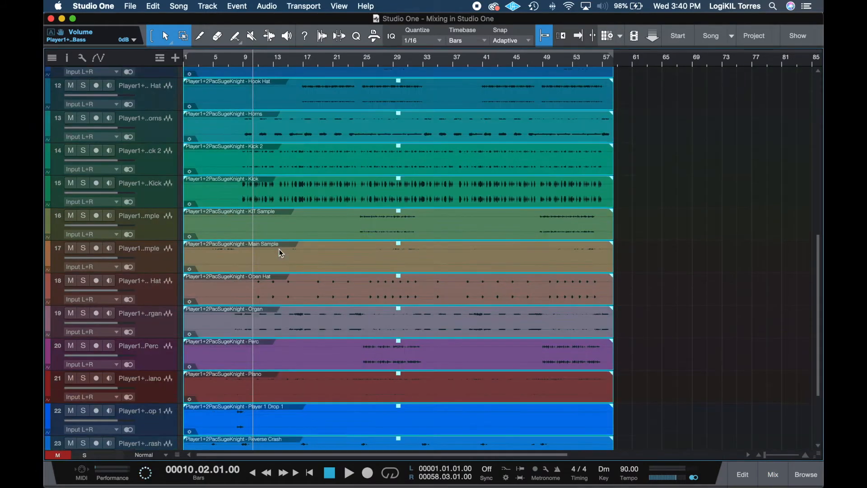
- Select all stem tracks from Bass through West Synth, set the track height to Tiny, and move them directly beneath the beat track
scroll(279, 248, "up", 10)
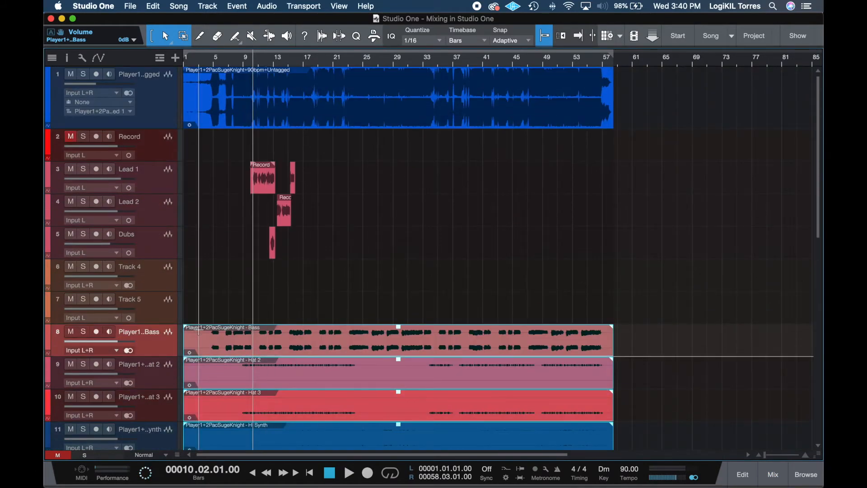
scroll(198, 330, "down", 3)
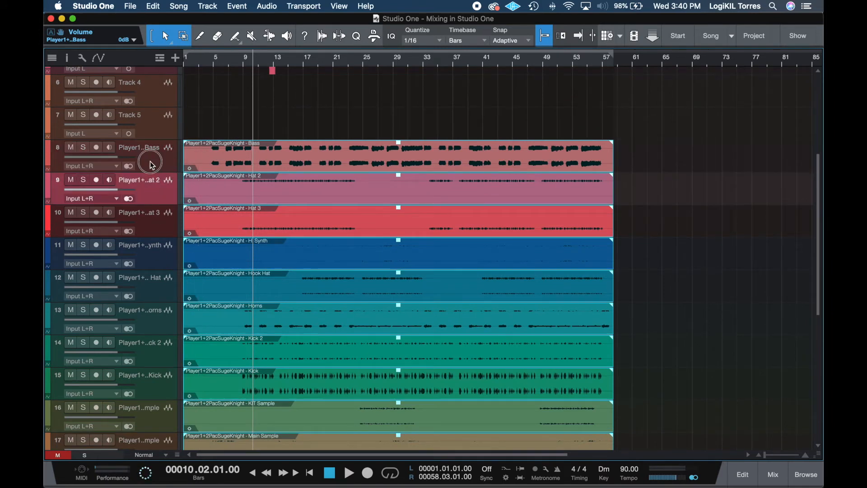
scroll(155, 223, "down", 5)
scroll(153, 223, "down", 7)
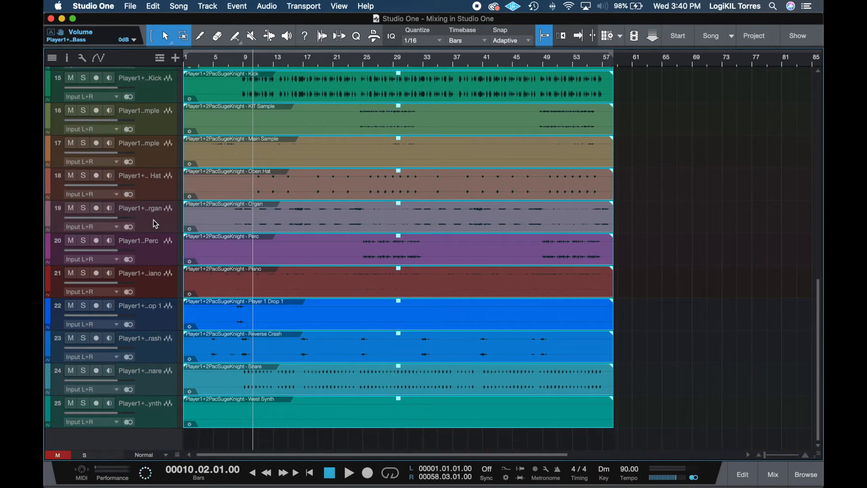
left_click(152, 410, "shift")
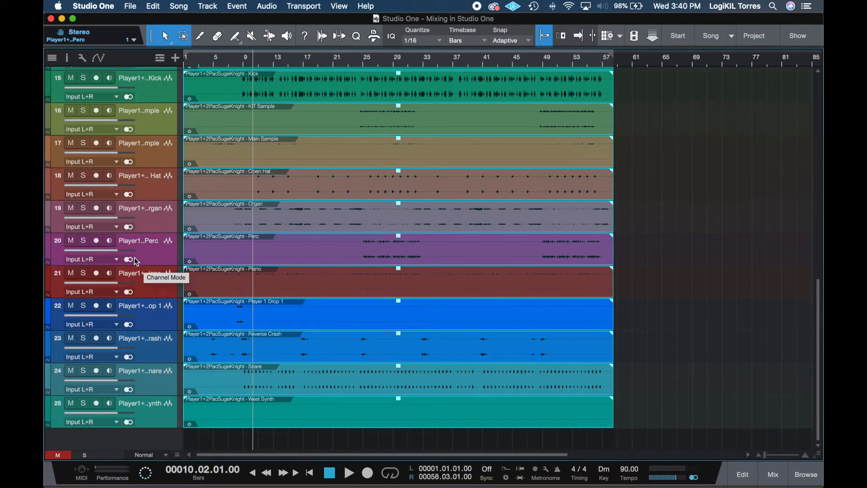
scroll(134, 257, "up", 15)
scroll(134, 261, "up", 3)
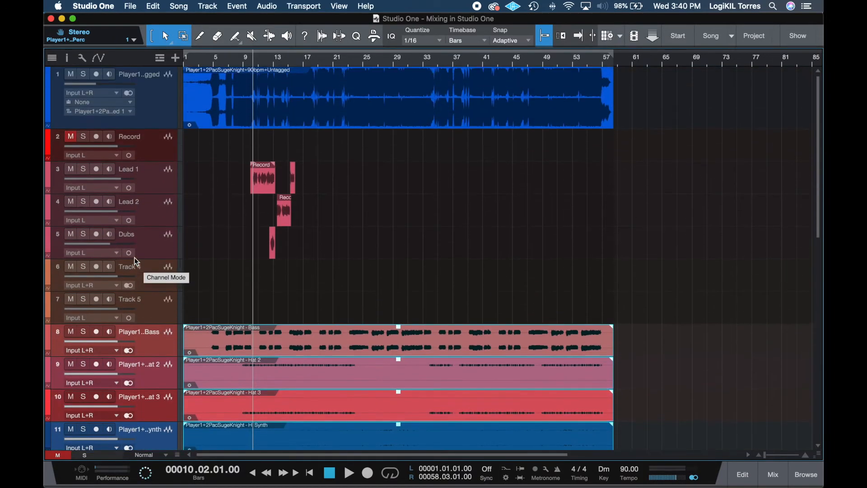
left_click(149, 455)
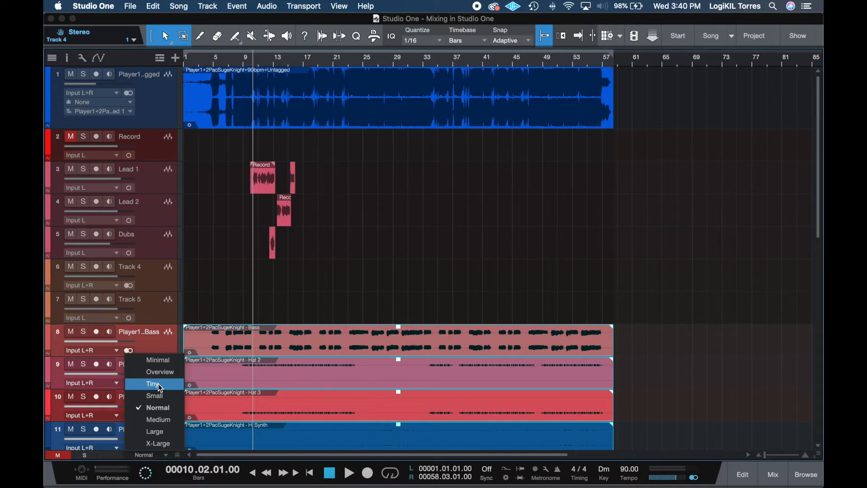
left_click(158, 384)
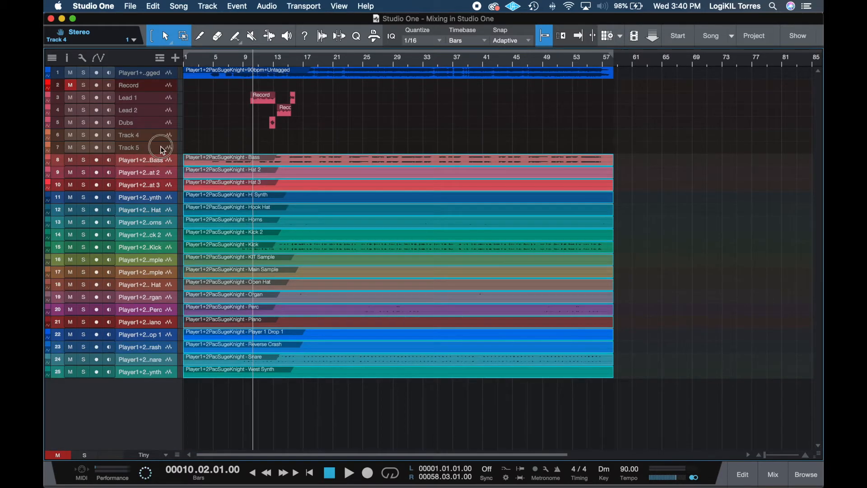
left_click_drag(162, 149, 244, 180)
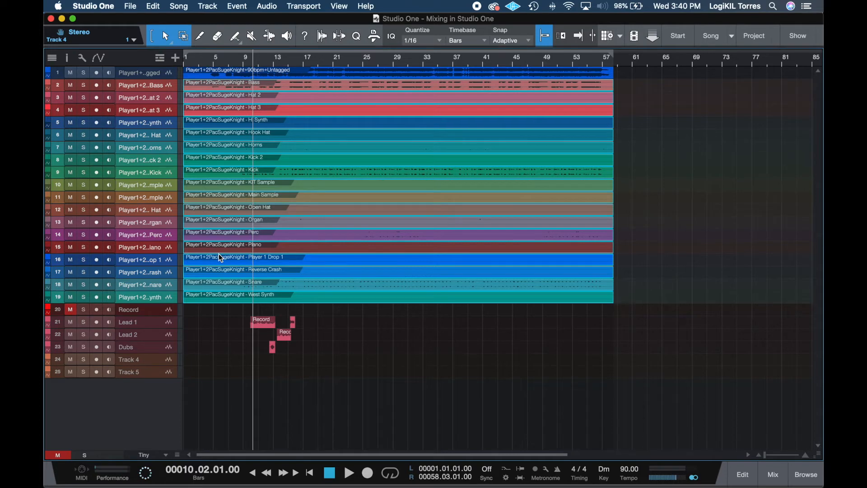
- Set the track height to Normal and save the song
left_click(144, 454)
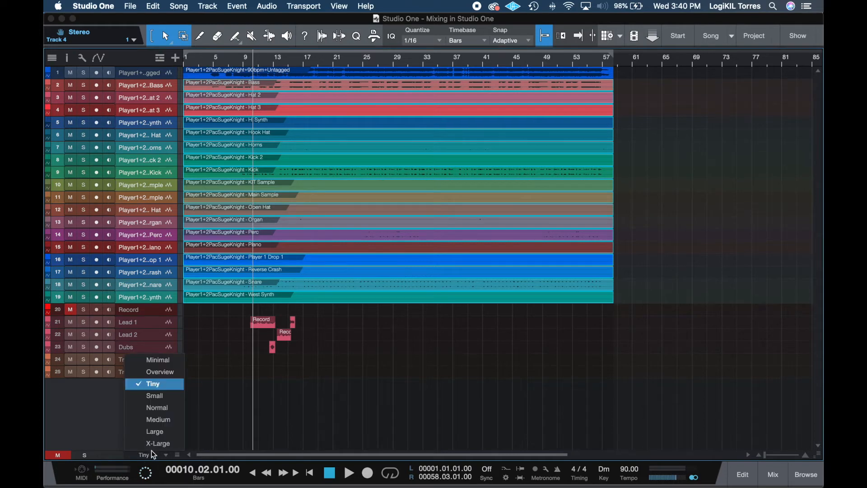
left_click(157, 412)
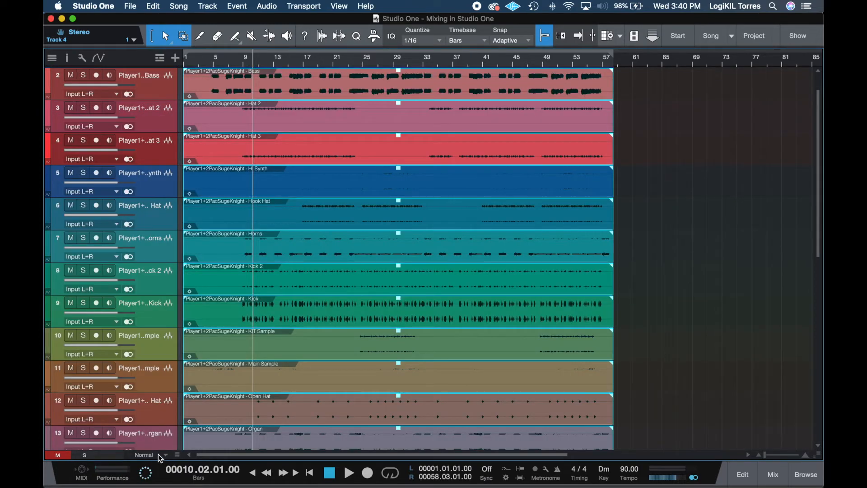
left_click(160, 454)
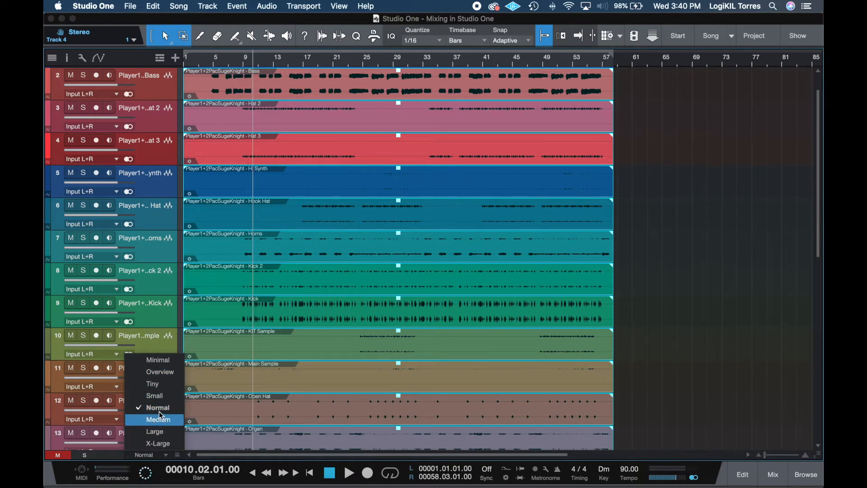
left_click(643, 270)
scroll(306, 208, "up", 2)
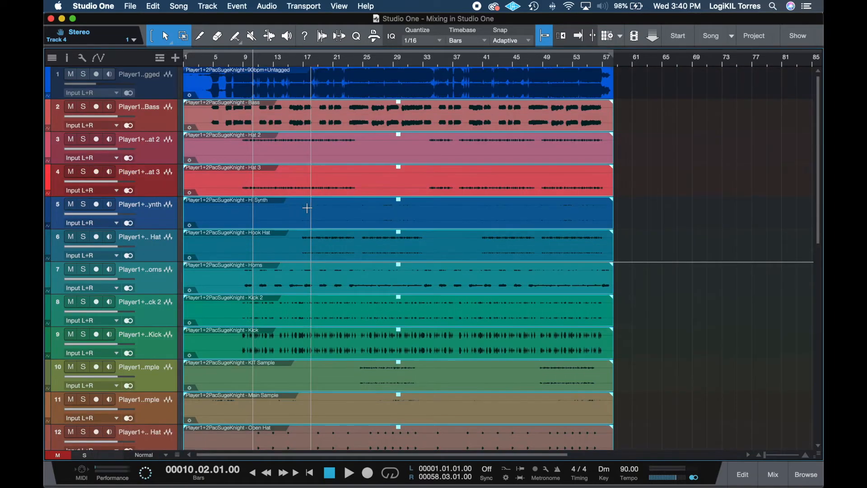
key("super+s")
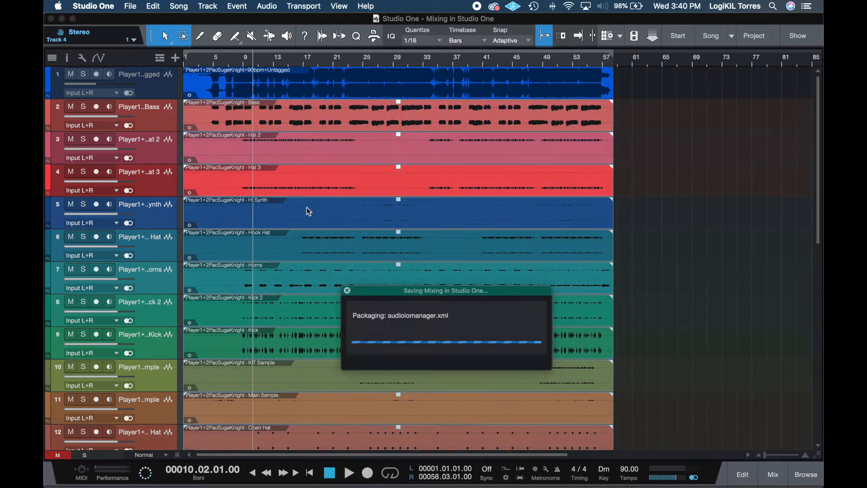
- Select the full untagged beat on track 1 and mute it
scroll(253, 189, "up", 3)
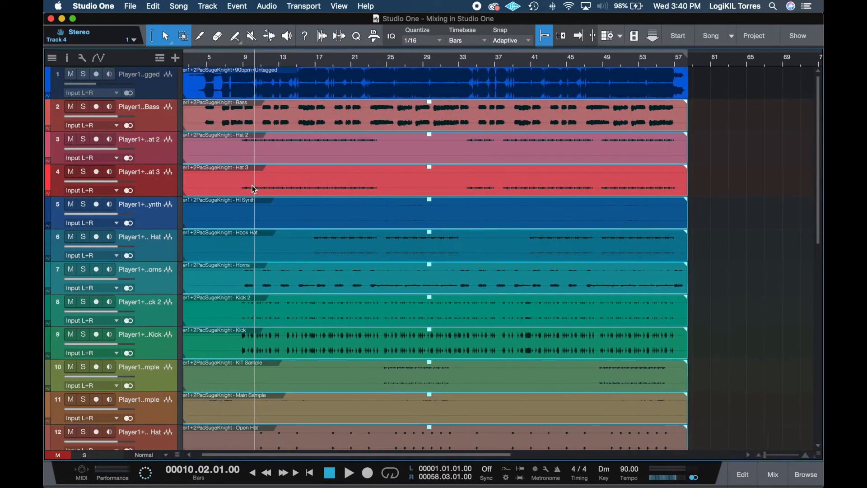
scroll(253, 190, "down", 6)
left_click(171, 89)
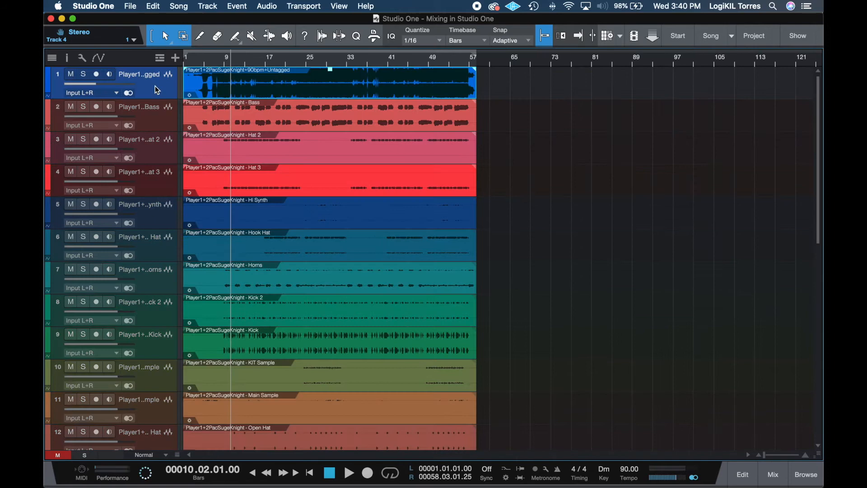
left_click(70, 74)
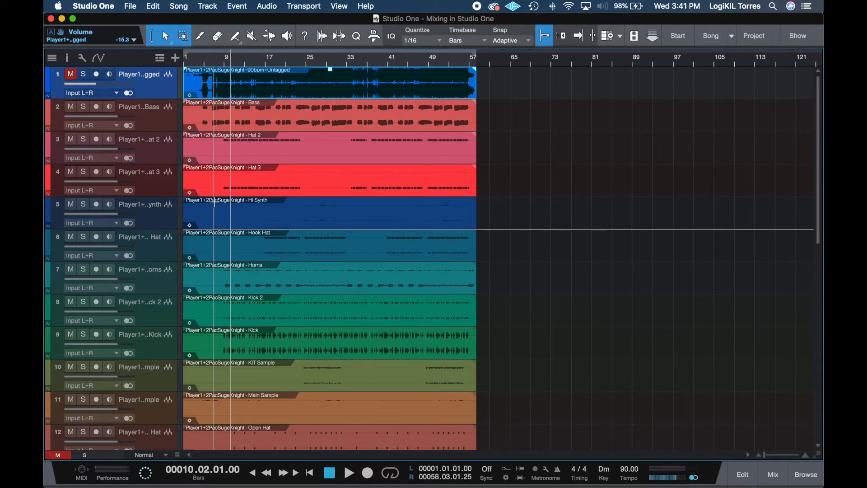
- Select all stem tracks from Bass through West Synth and group them under the name Whole Beat
left_click(155, 120)
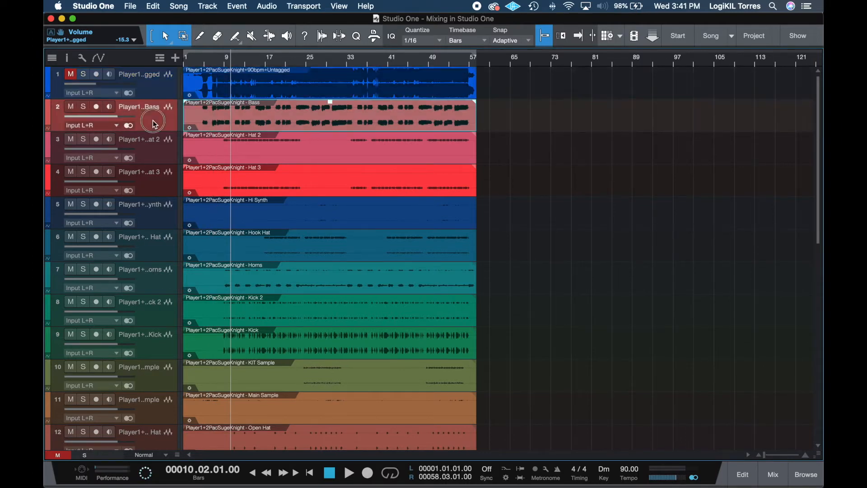
scroll(154, 179, "down", 8)
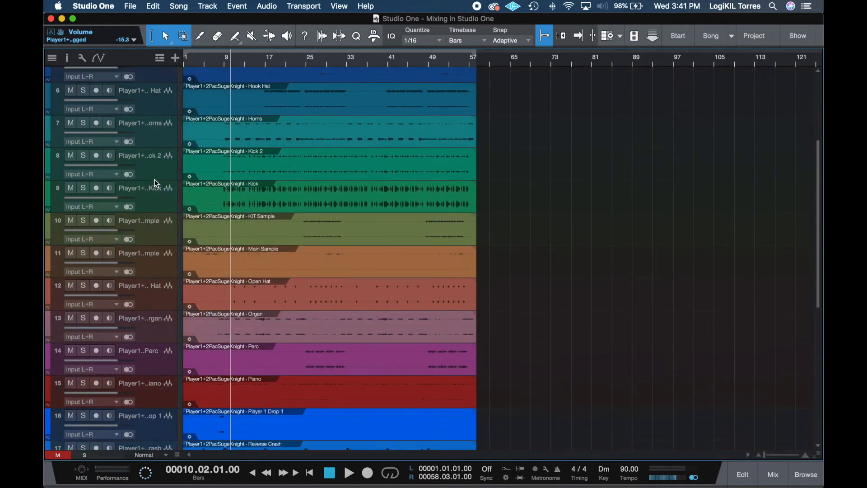
scroll(154, 179, "up", 8)
scroll(160, 154, "down", 10)
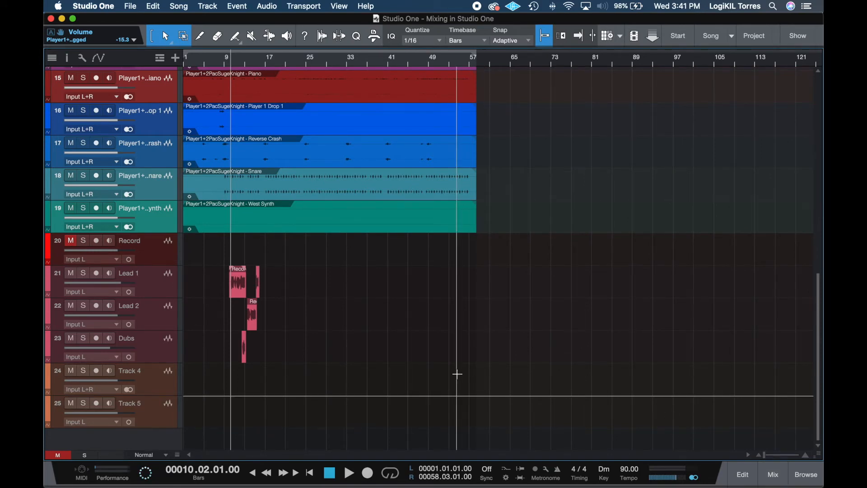
key("super+g")
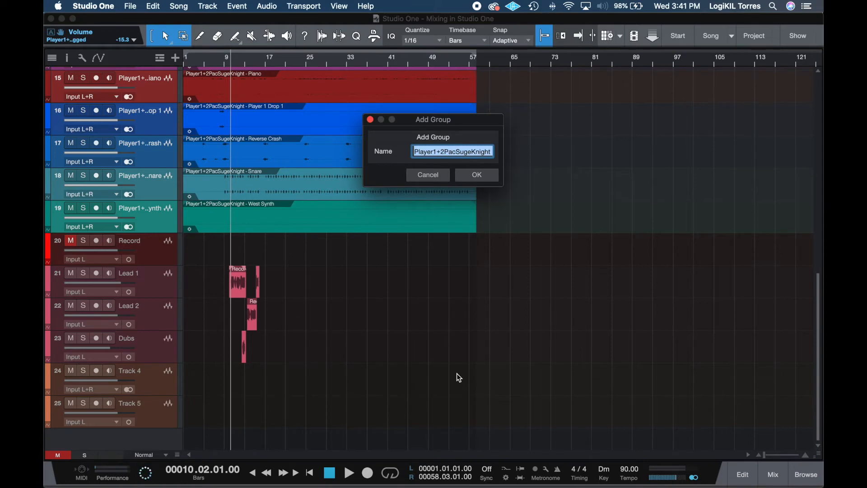
type("BEA")
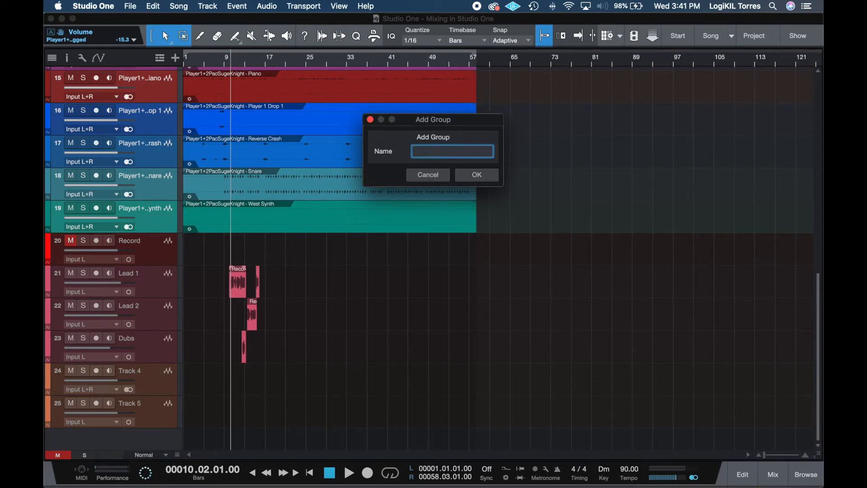
type("e")
key("BackSpace")
key("BackSpace")
type("ole Beat")
key("Return")
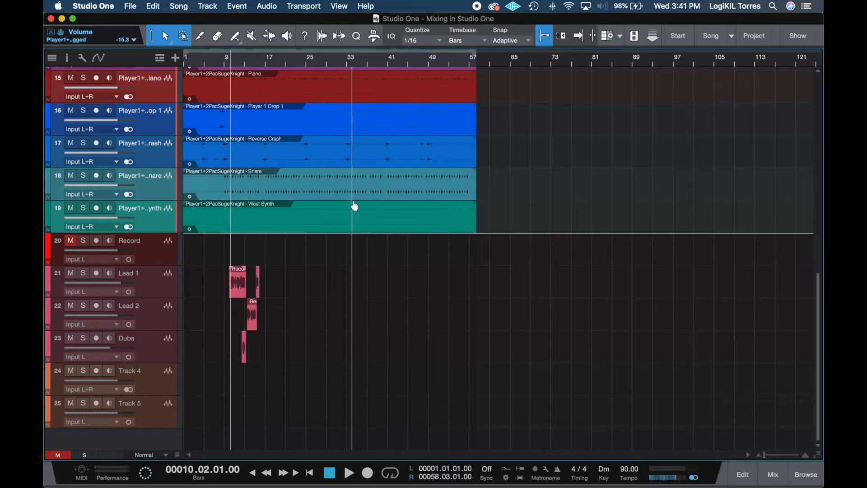
- Show the mix console, then open the Hat 3 channel editor and close it again
left_click(769, 474)
scroll(331, 143, "down", 5)
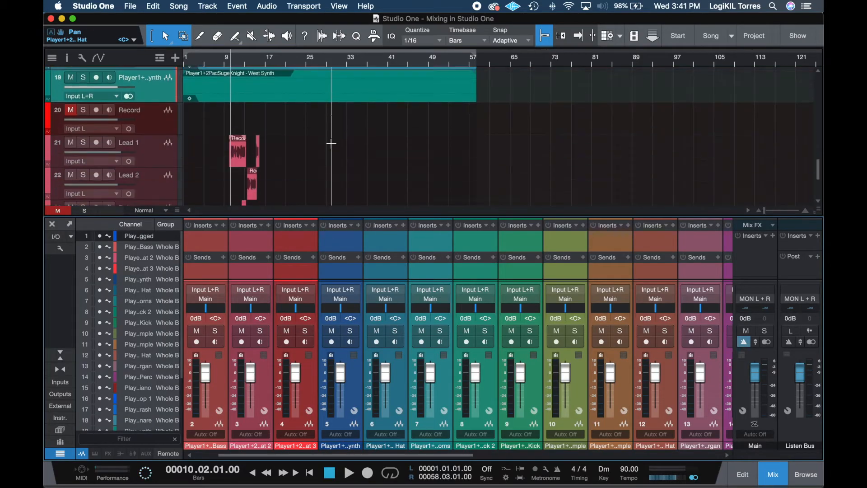
scroll(240, 94, "up", 3)
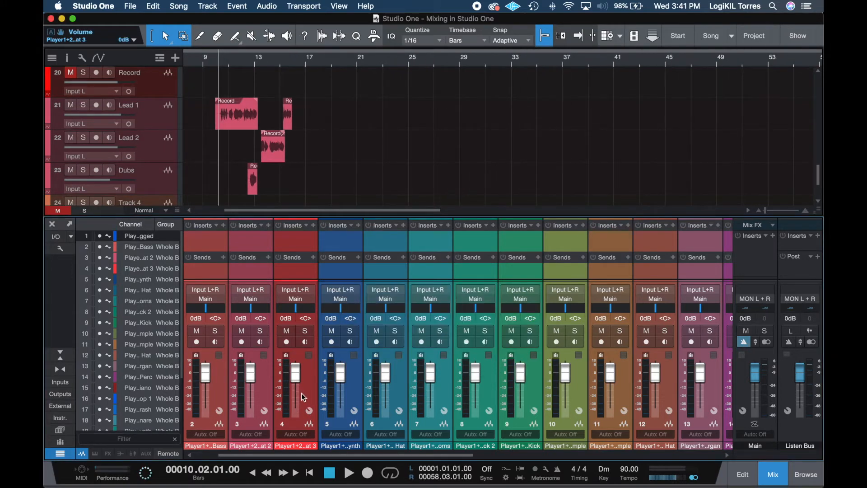
left_click(309, 409)
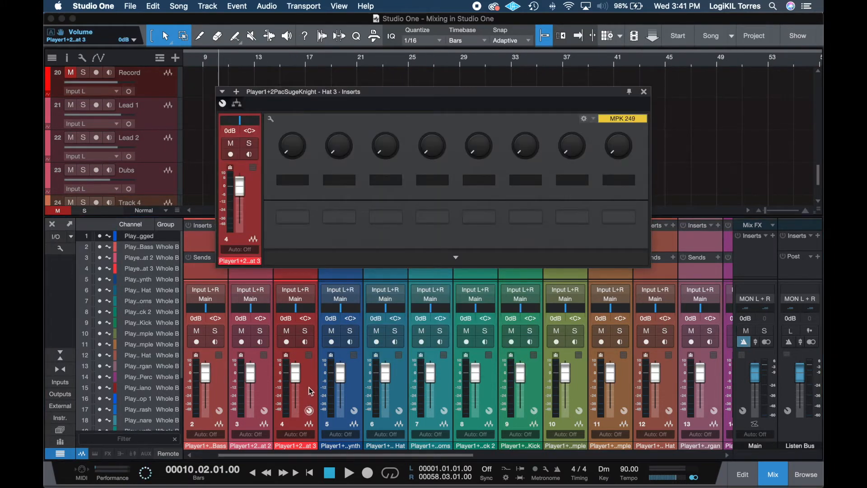
left_click(643, 92)
- Lower the Whole Beat group to -5.9 dB with the Hat 3 channel fader while the song plays, and stop playback
left_click(303, 372)
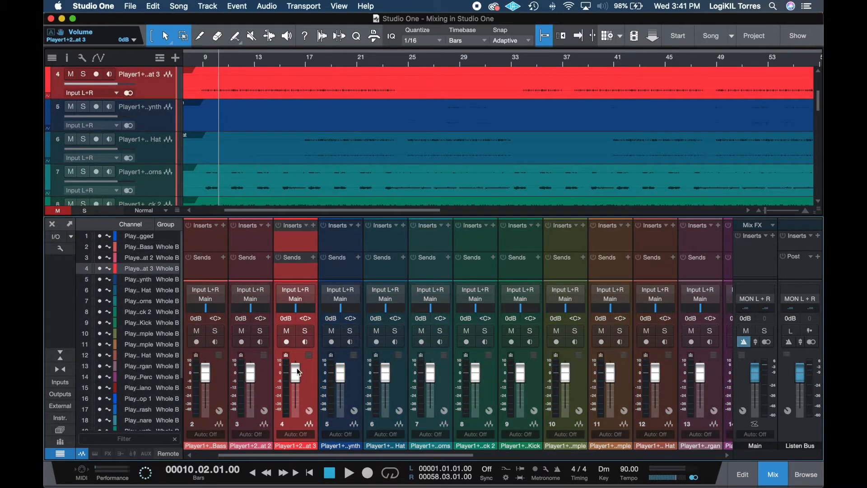
mouse_move(297, 367)
left_mouse_down()
mouse_move(292, 397)
mouse_move(291, 361)
mouse_move(297, 375)
left_mouse_up()
scroll(276, 196, "down", 10)
scroll(277, 196, "down", 3)
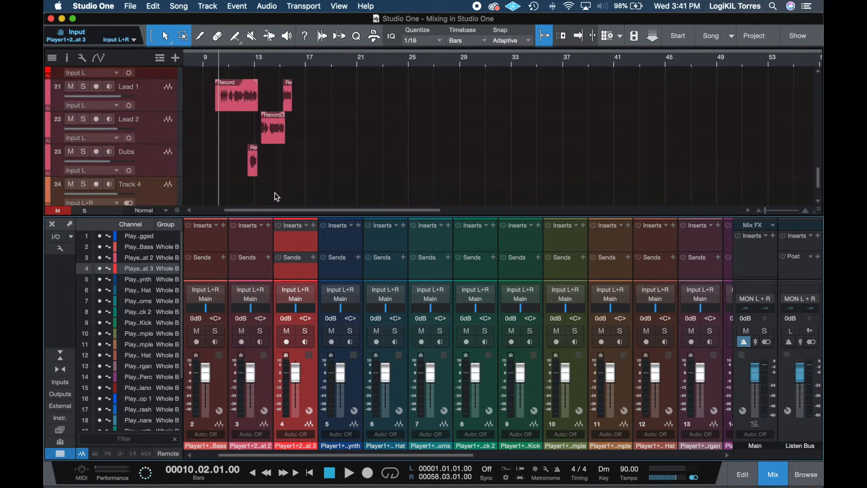
scroll(265, 161, "up", 2)
scroll(267, 162, "left", 2)
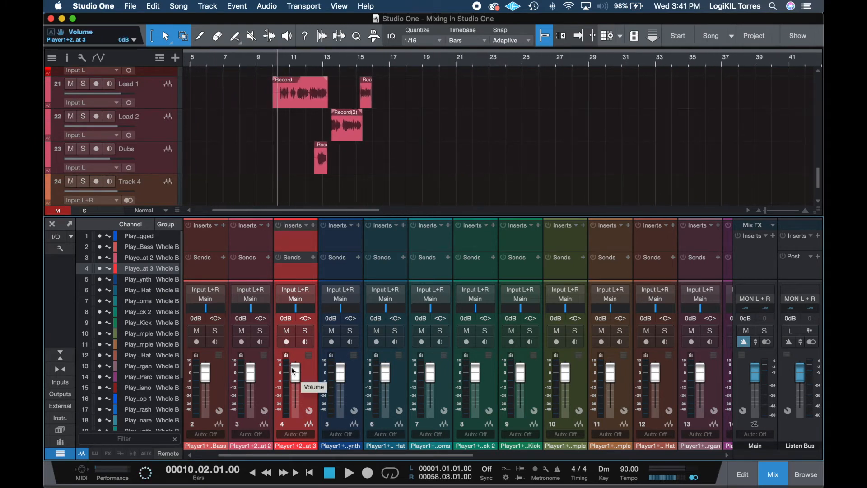
key("space")
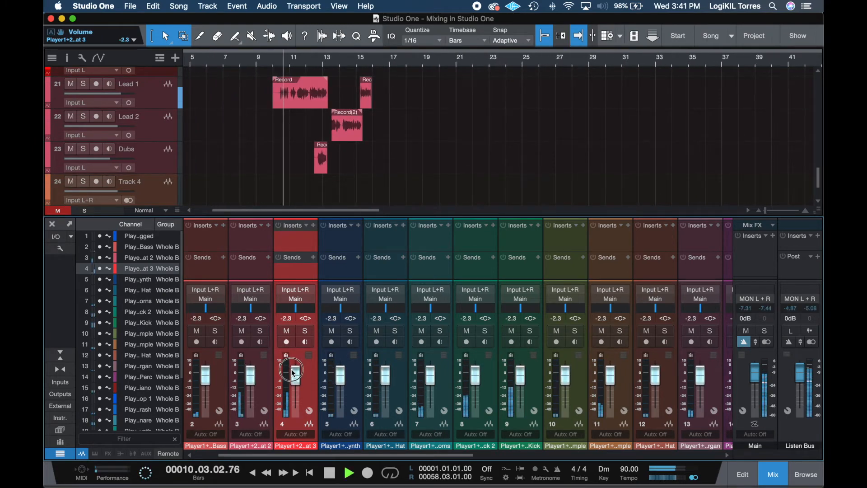
left_click_drag(293, 370, 293, 376)
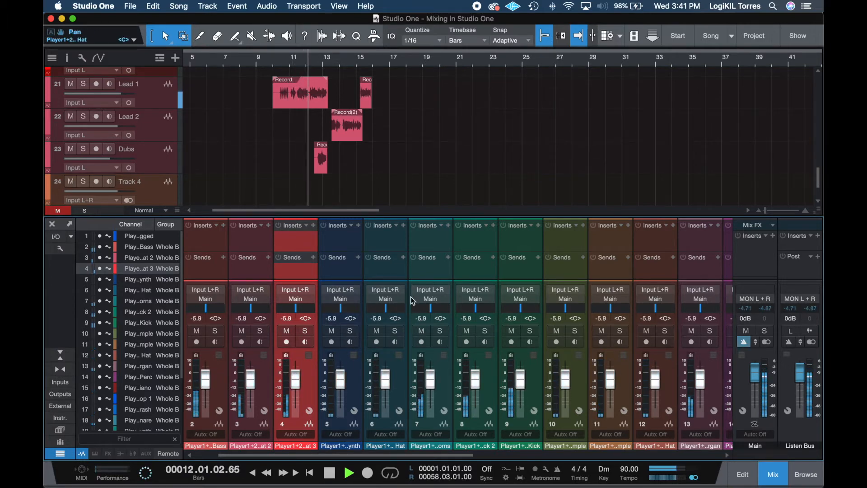
key("space")
- Try strongly raising the gain of all grouped stem events through the Kick event's volume handle, and undo it
scroll(423, 175, "up", 10)
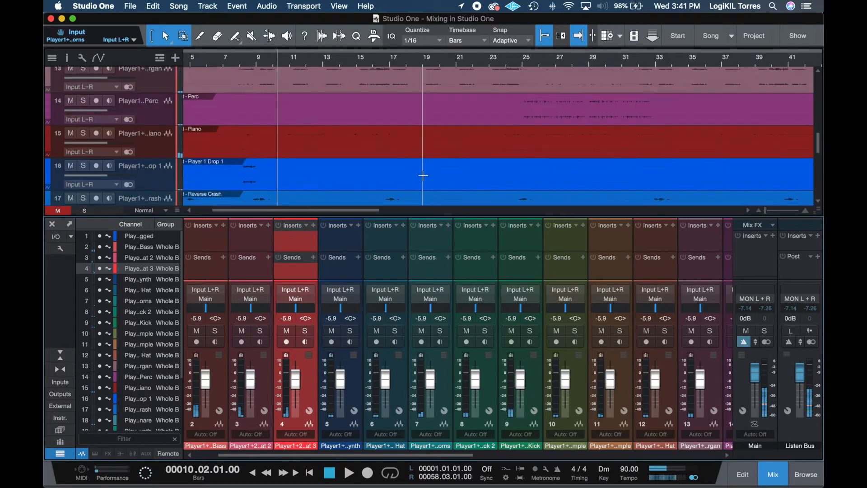
key("w")
key("w")
key("w")
key("w")
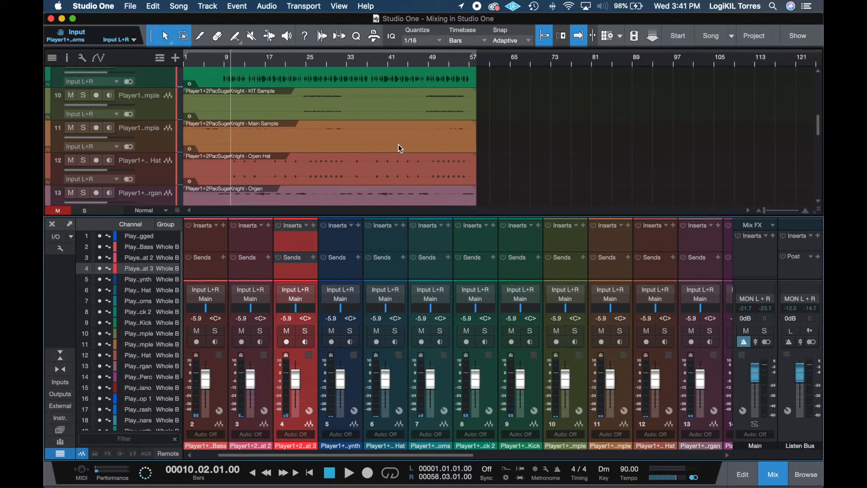
scroll(327, 126, "up", 3)
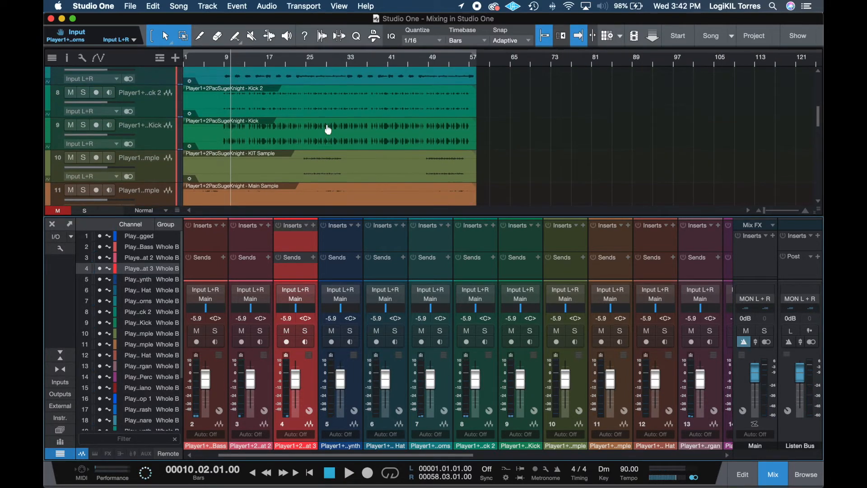
scroll(328, 130, "up", 1)
left_click(276, 151)
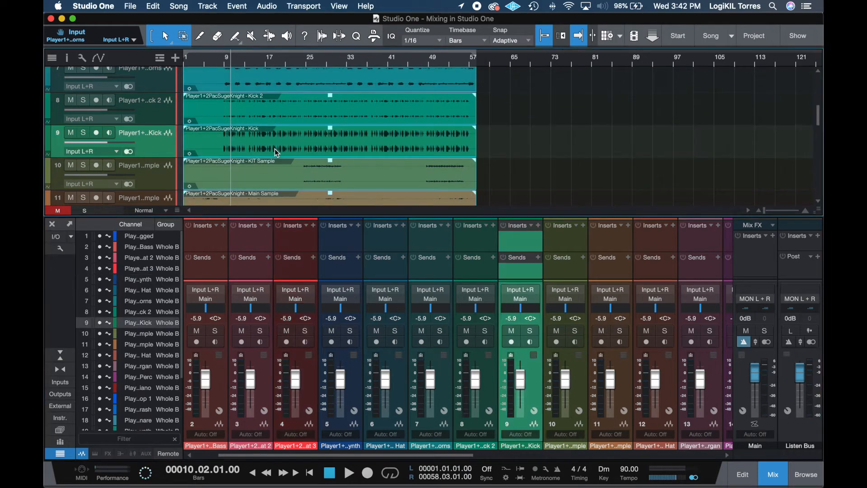
key("e")
key("e")
key("e")
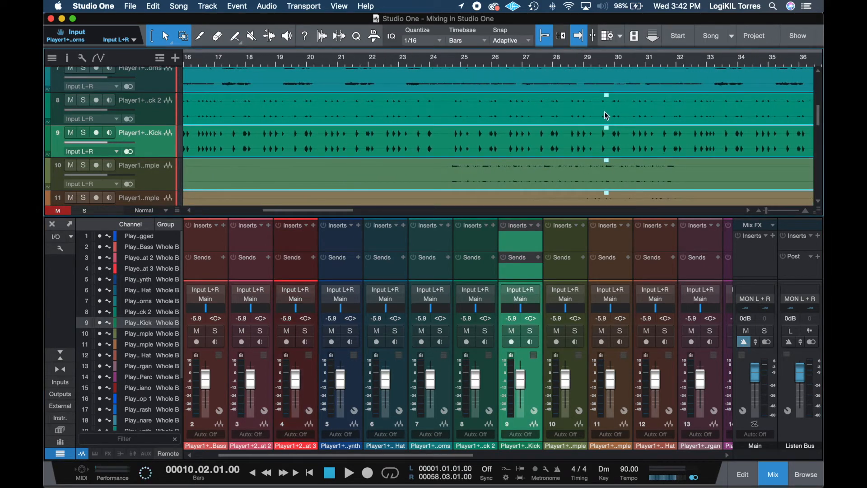
left_click_drag(606, 129, 604, 111)
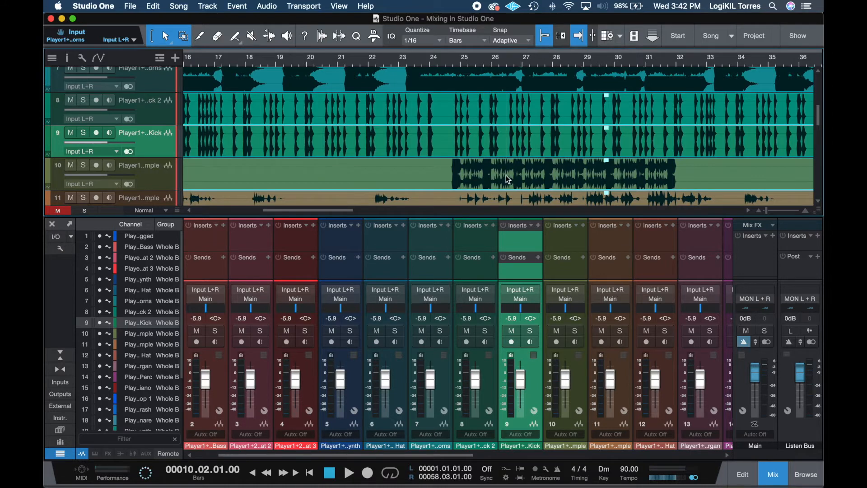
key("super+z")
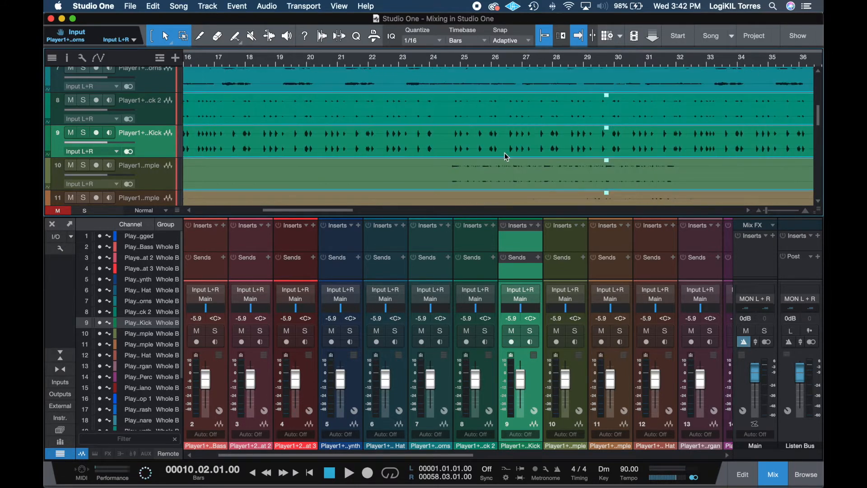
- Deselect the stem events, placing the playback cursor at bar 69, and select the full untagged beat event on track 1
key("w")
key("w")
key("w")
key("w")
key("w")
left_click(531, 118)
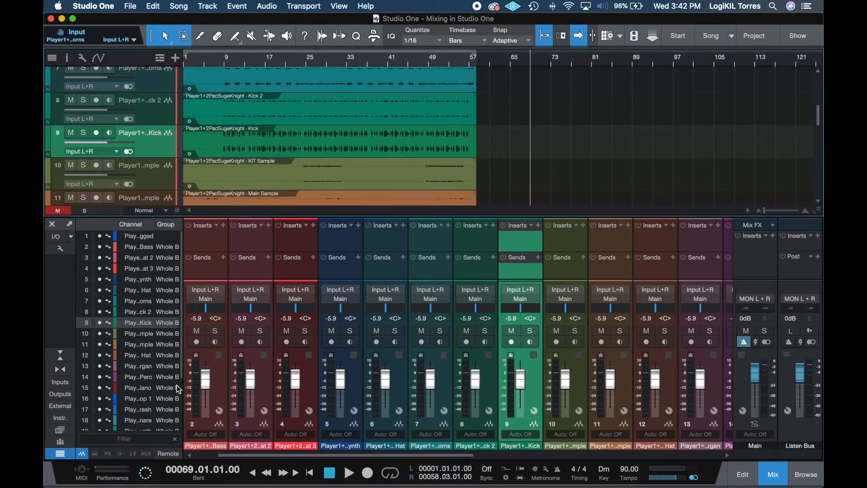
scroll(334, 137, "up", 5)
left_click(339, 96)
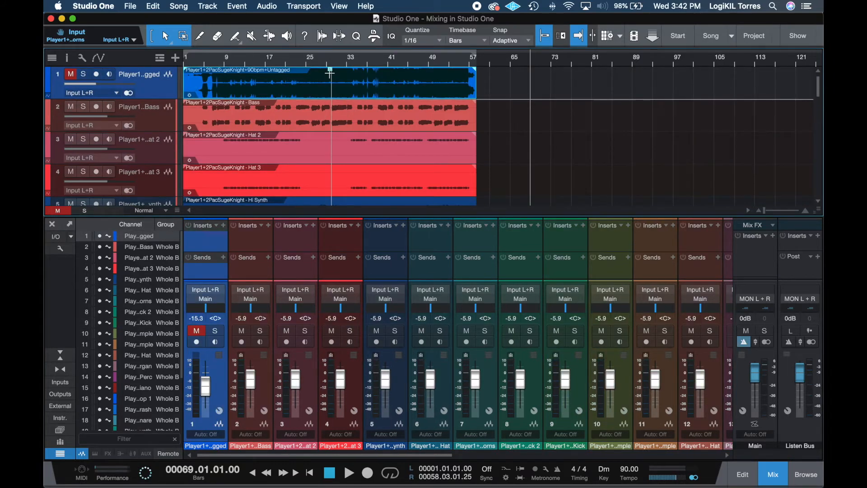
mouse_move(329, 75)
left_mouse_down()
mouse_move(331, 90)
mouse_move(333, 75)
left_mouse_up()
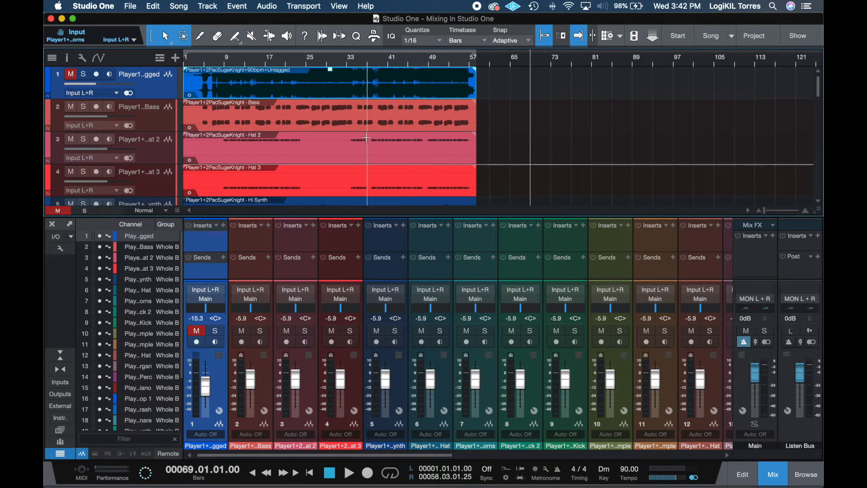
- Enlarge the Kick track and moderately raise the gain of all grouped stem events through the Kick event's volume handle
scroll(375, 127, "down", 3)
scroll(354, 137, "down", 4)
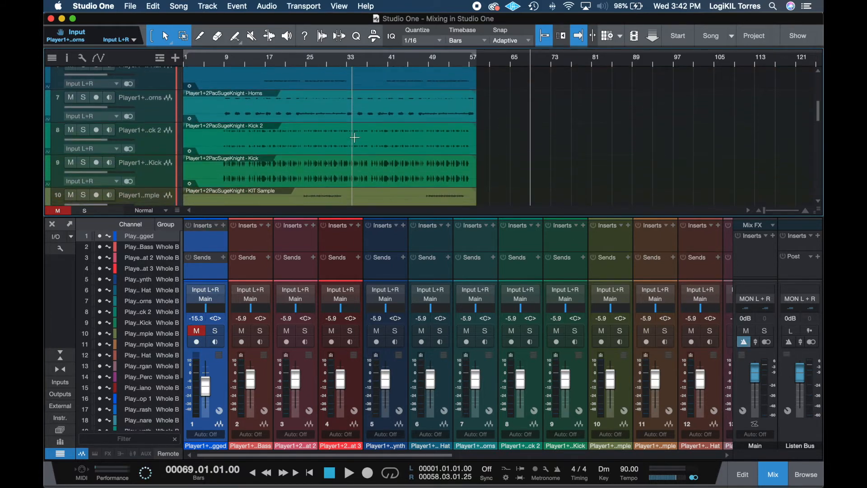
scroll(321, 116, "up", 3)
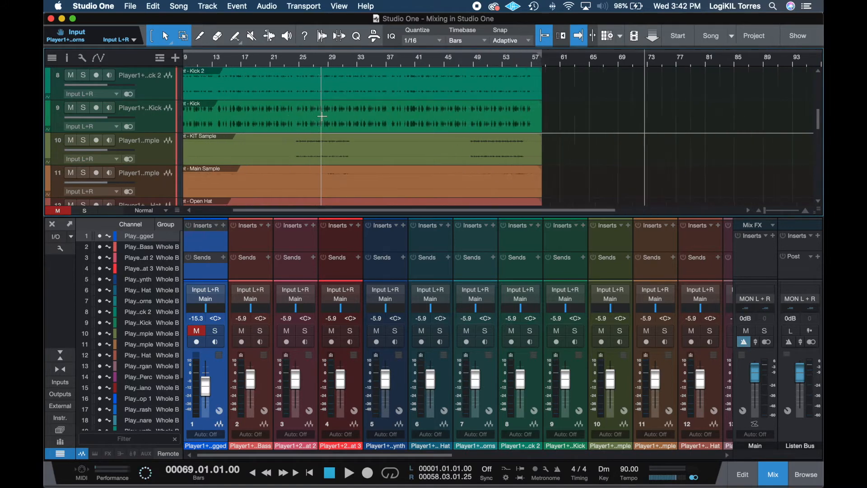
left_click_drag(172, 132, 166, 185)
scroll(267, 153, "left", 5)
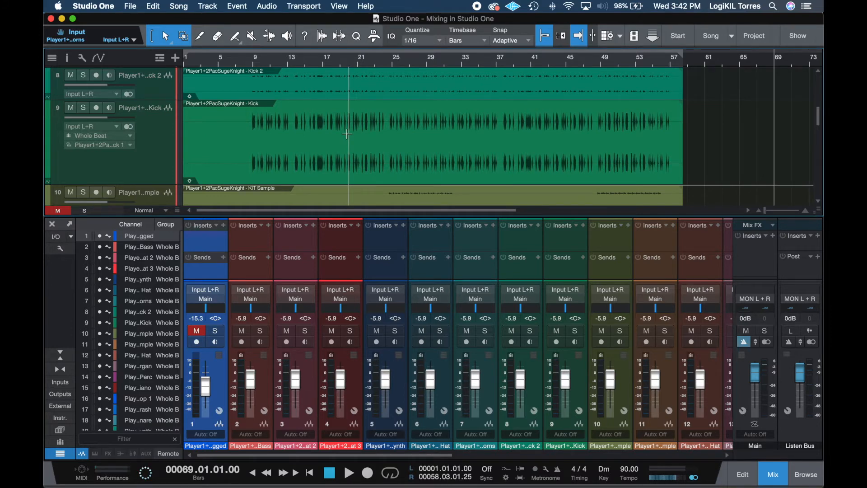
left_click(434, 151)
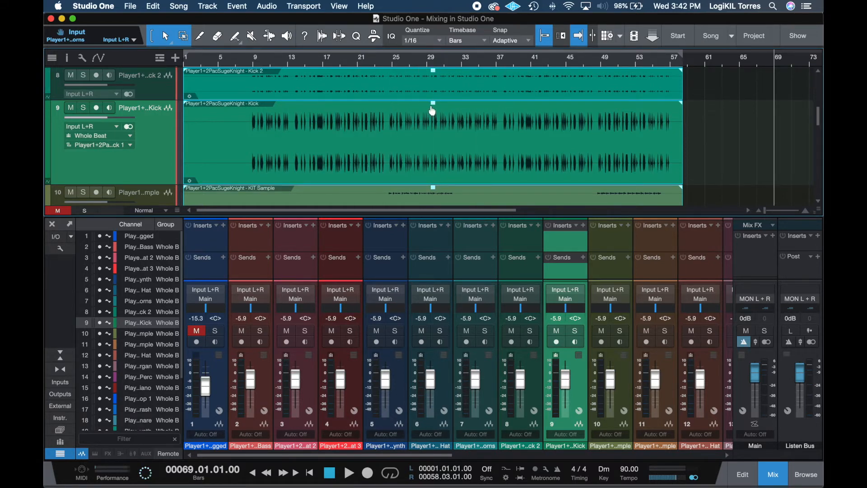
left_click_drag(432, 110, 433, 93)
- Enlarge track 1, select its full beat event with the playback cursor at bar 21, and compare its waveform with the stems
scroll(433, 109, "up", 7)
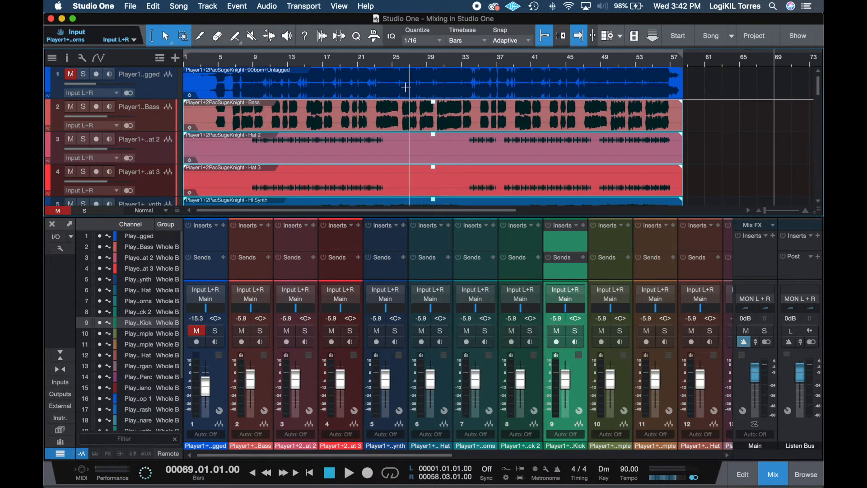
left_click_drag(171, 98, 180, 164)
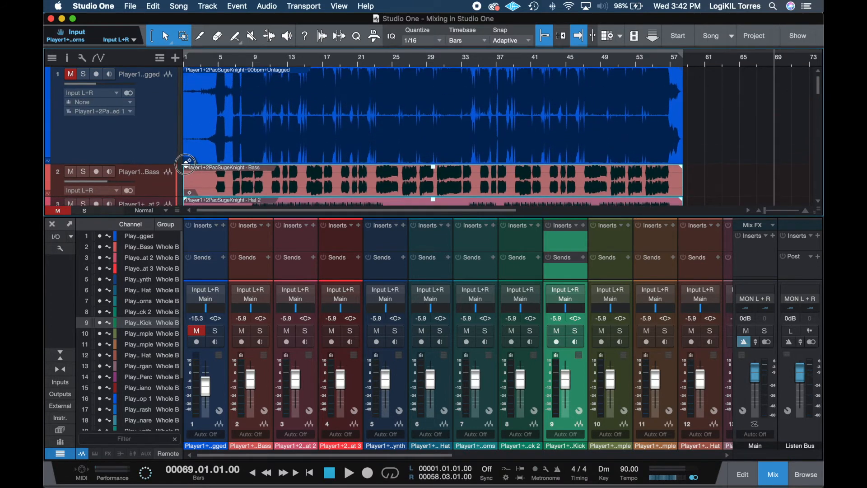
left_click(358, 86)
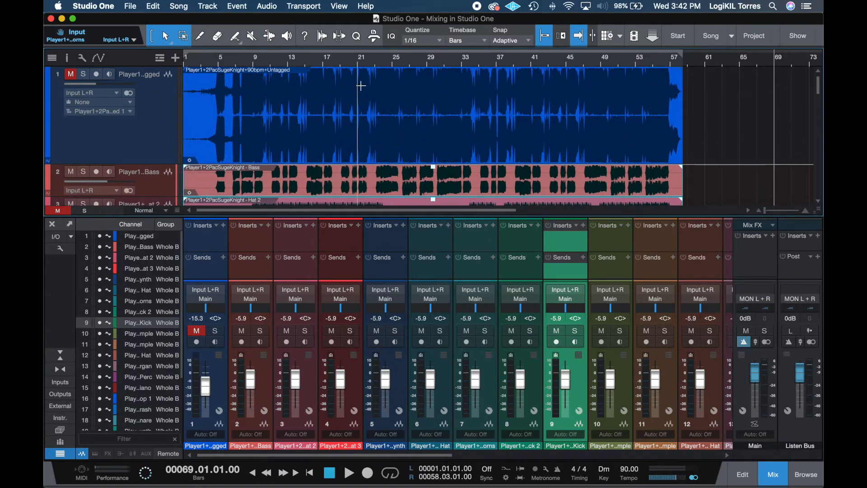
left_click(366, 88)
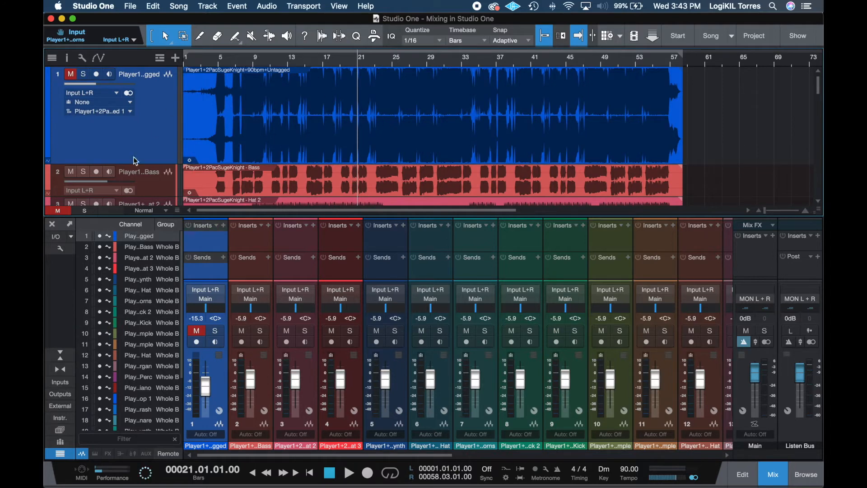
scroll(140, 136, "down", 5)
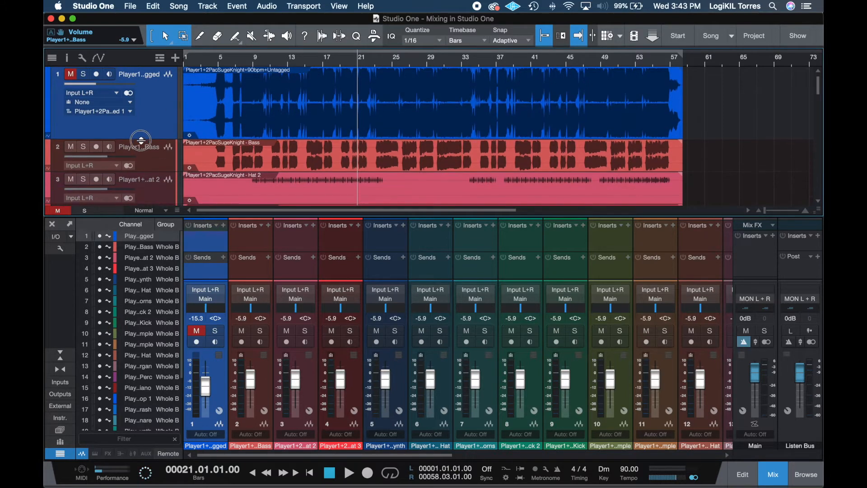
scroll(427, 155, "down", 3)
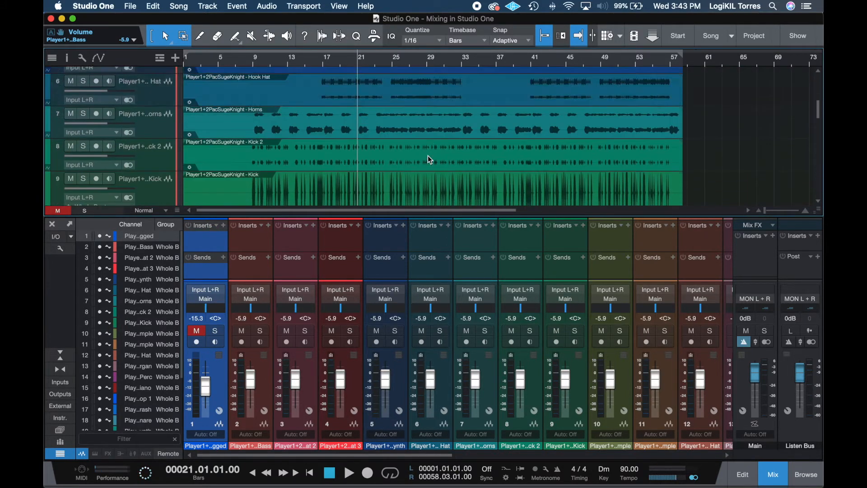
scroll(427, 135, "up", 8)
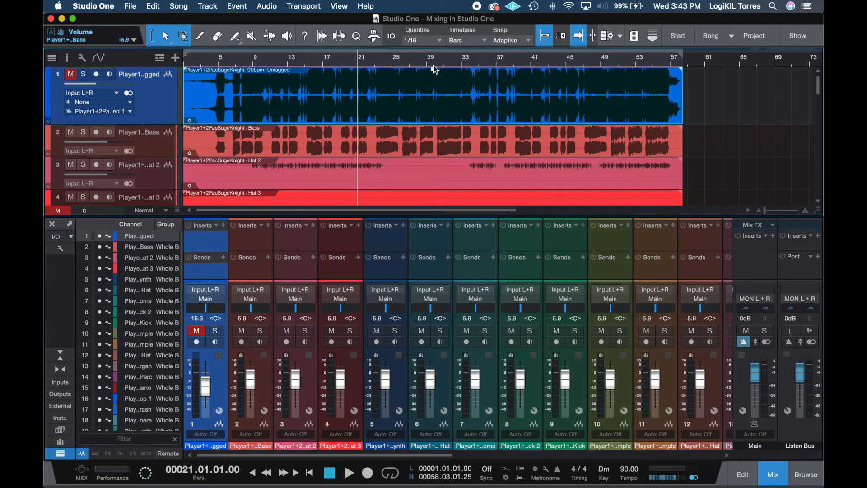
- Lower the gain of all grouped stem events through the Kick event's volume handle
left_click_drag(433, 76, 436, 76)
scroll(433, 104, "down", 8)
left_click(389, 191)
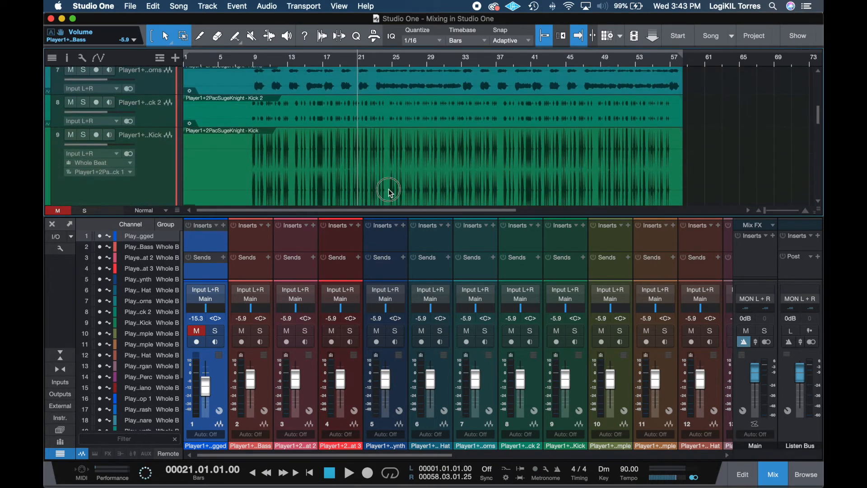
left_click_drag(432, 130, 432, 132)
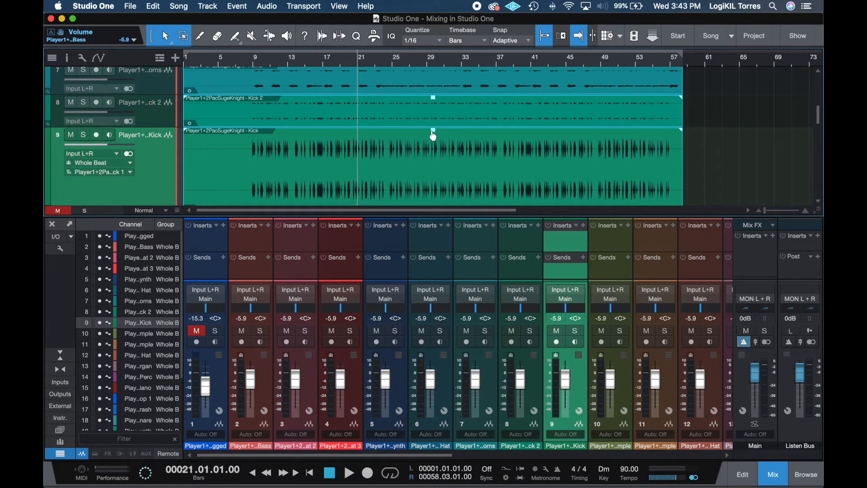
scroll(429, 140, "down", 3)
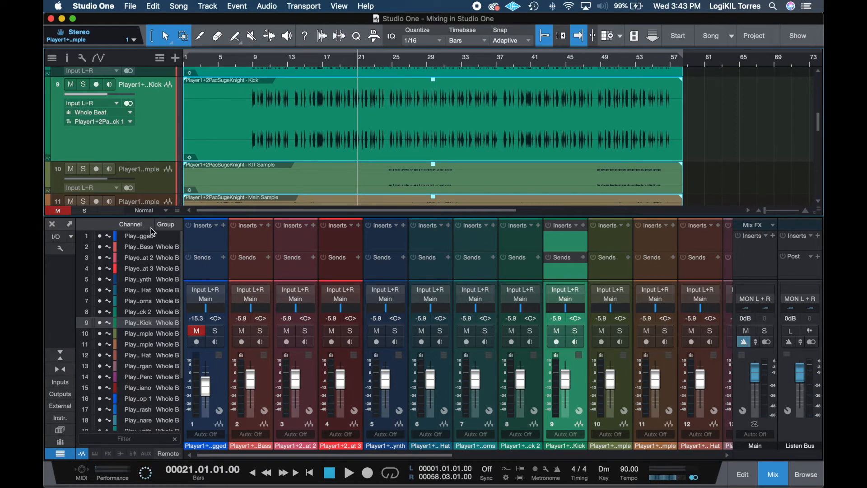
- Reset the enlarged tracks to the Normal track height
left_click(140, 211)
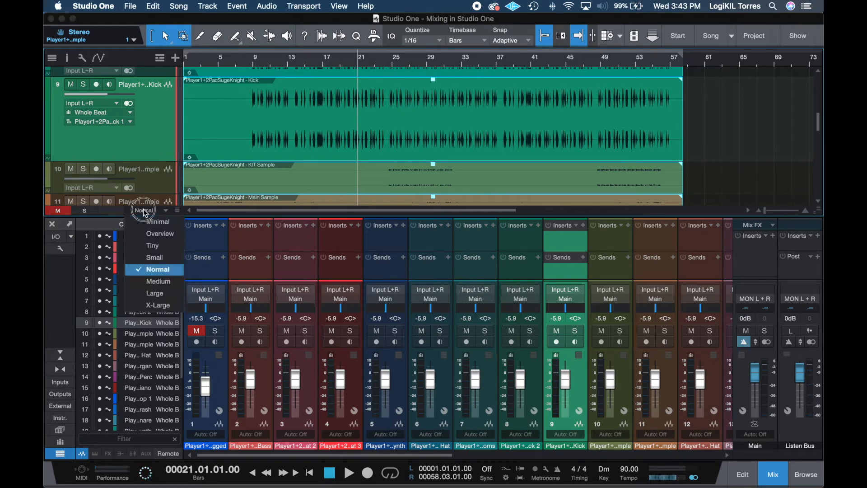
left_click(155, 257)
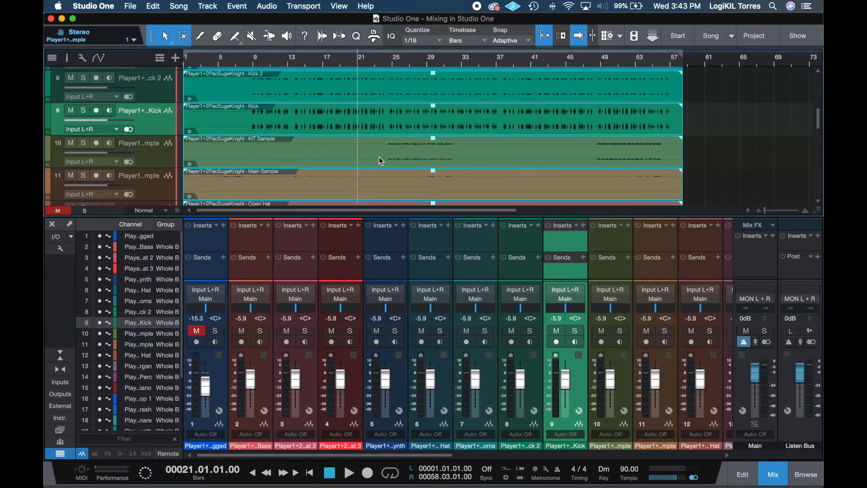
scroll(468, 126, "down", 5)
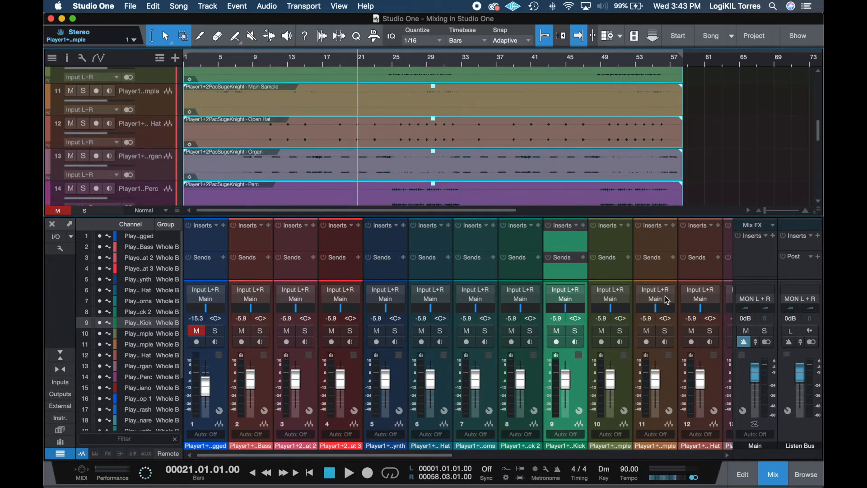
- Hide the mixer console and deselect the stem events, placing the playback cursor at bar 28
left_click(768, 470)
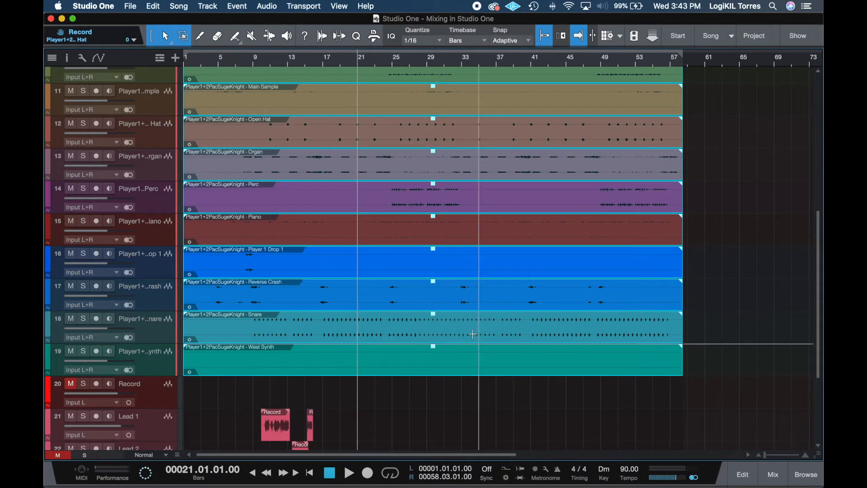
left_click(437, 373)
left_click(416, 395)
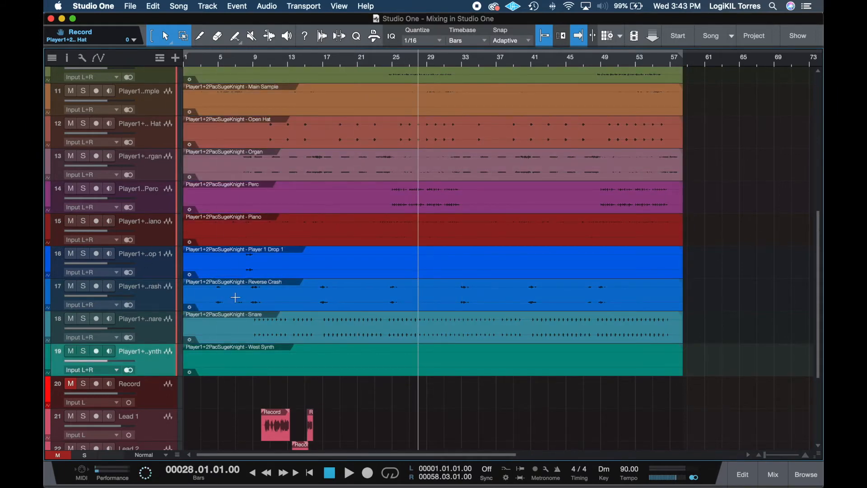
scroll(235, 297, "up", 10)
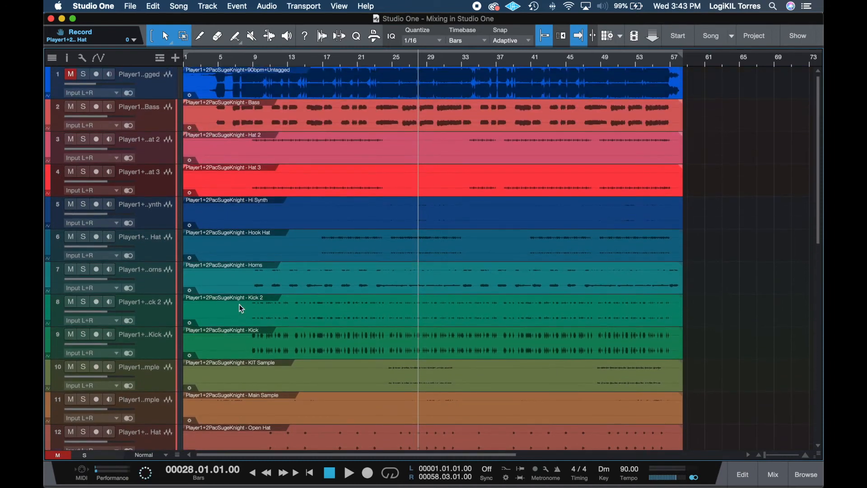
- Set the track height to Tiny and move the Bass track below the West Synth track
left_click(161, 117)
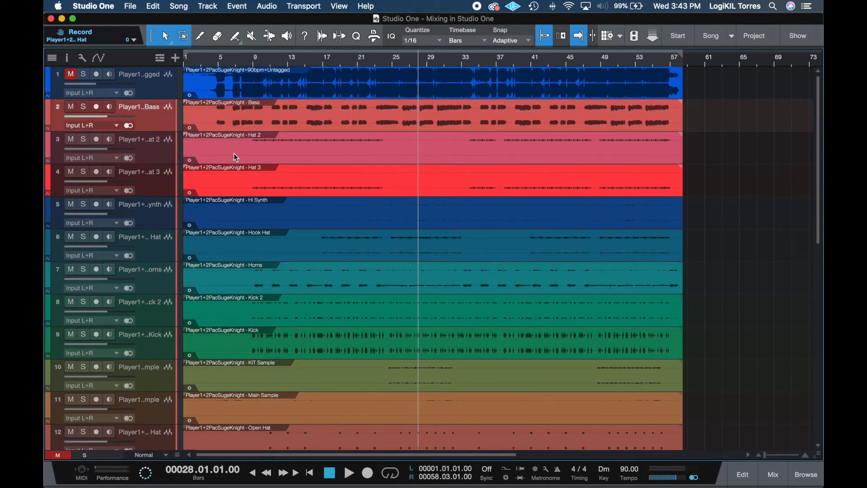
key("e")
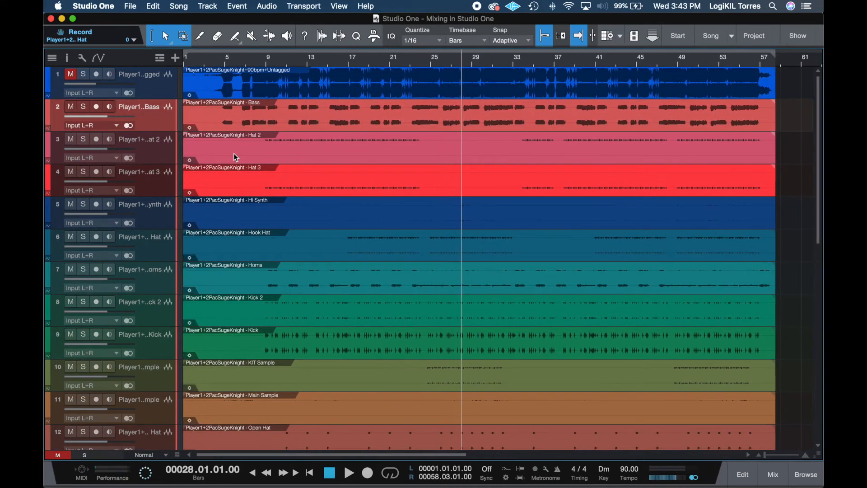
key("w")
key("w")
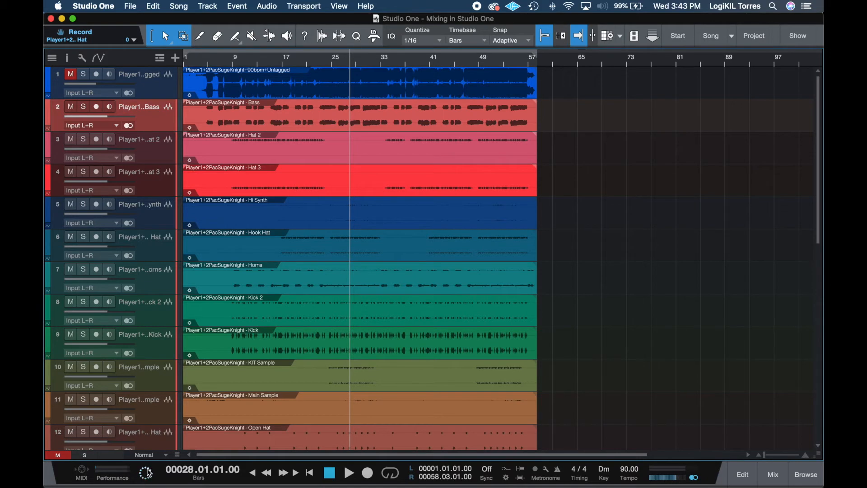
left_click(152, 455)
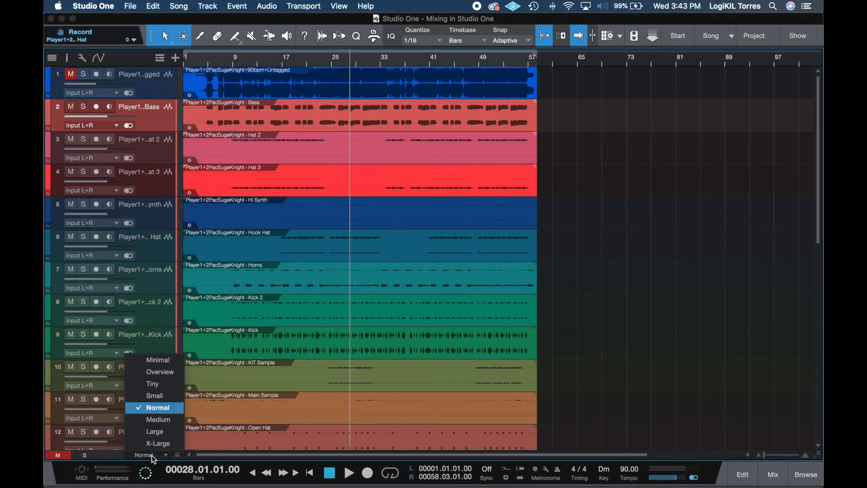
left_click(155, 384)
left_click_drag(164, 86, 156, 307)
left_click_drag(272, 359, 272, 360)
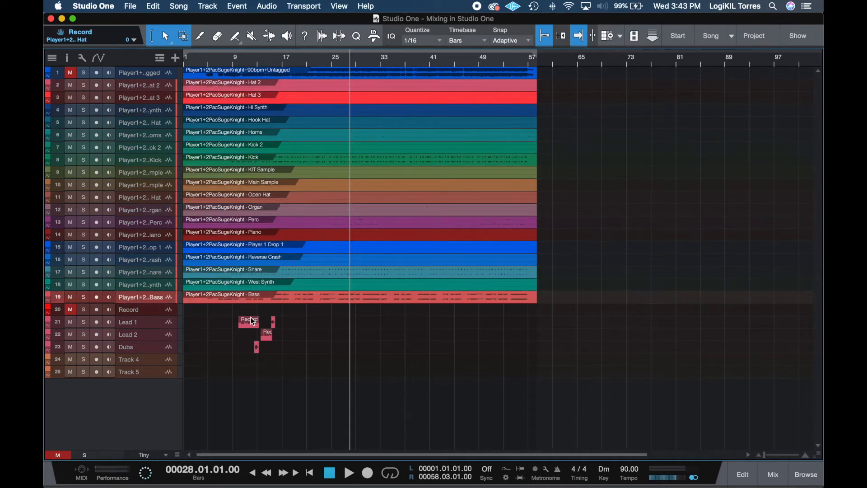
- Move the Kick track directly above the Bass track and the Snare track directly above the Kick track
key("e")
key("e")
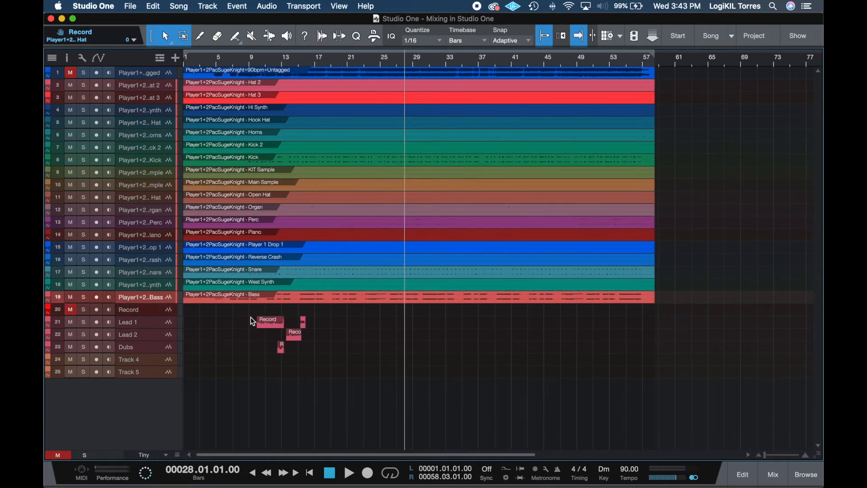
left_click(160, 160)
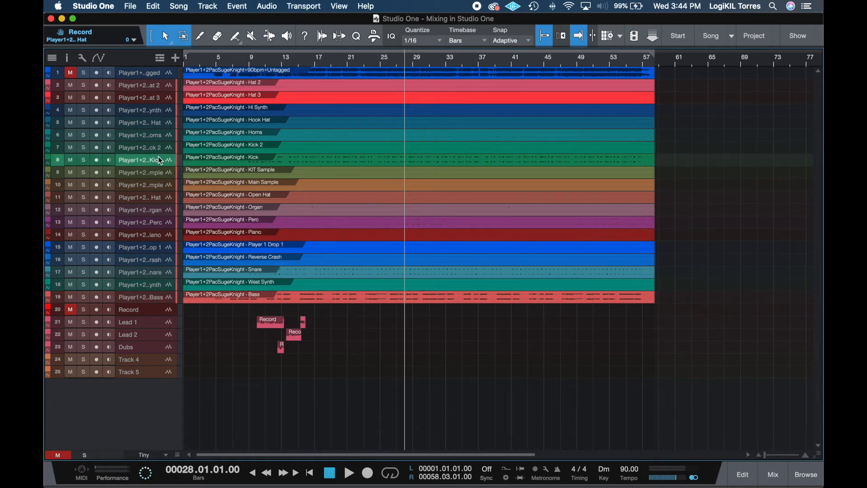
left_click_drag(159, 159, 176, 288)
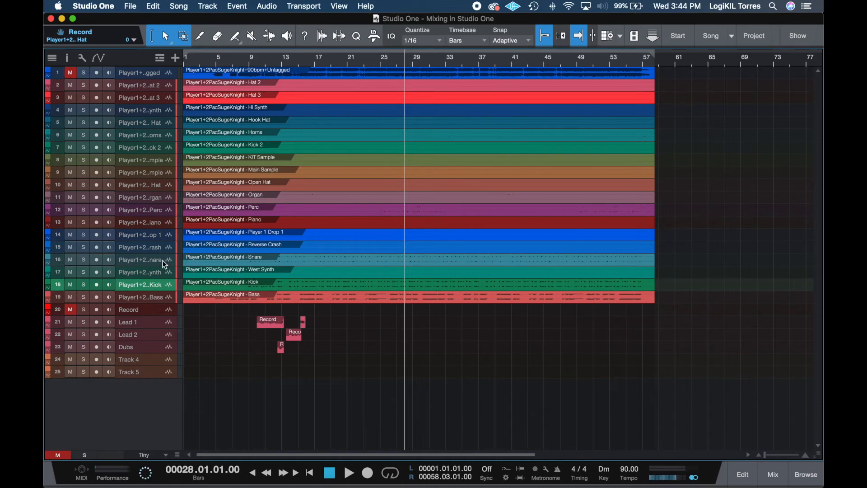
left_click_drag(162, 260, 165, 280)
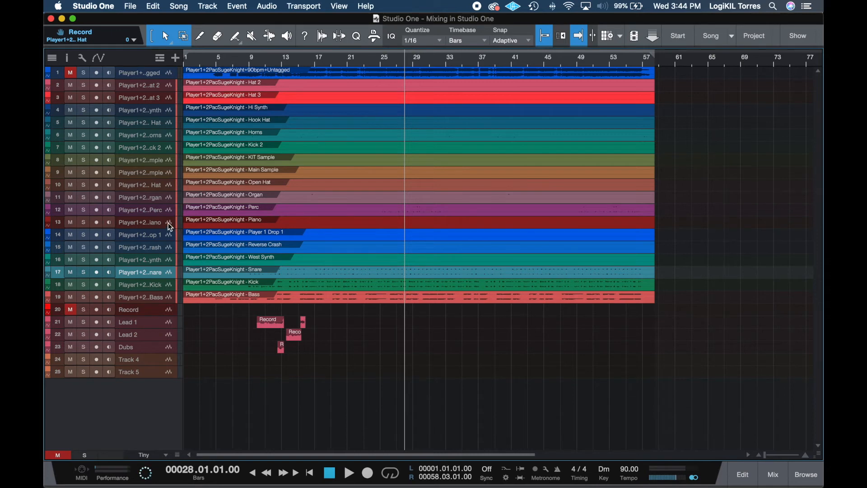
- Reorder the stems: Piano above Main Sample, Open Hat and Hook Hat above Hat 2, West Synth below Hi Synth, and Kick 2 below Kick
left_click_drag(170, 227, 171, 173)
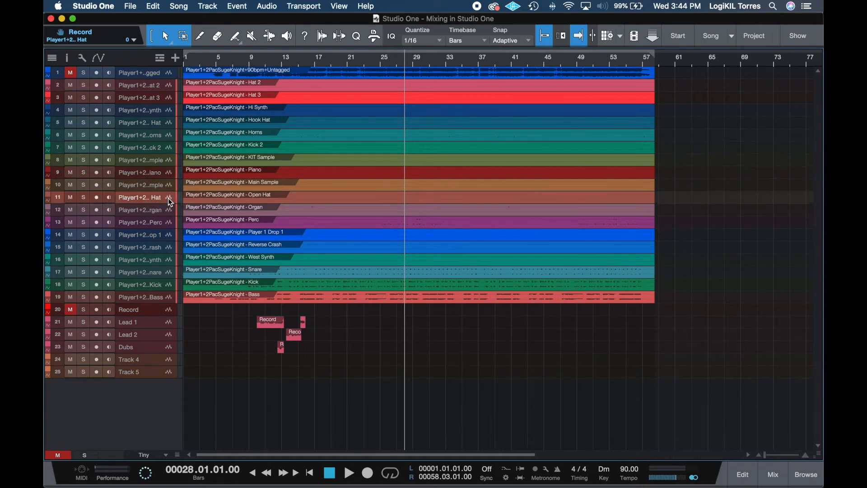
left_click_drag(170, 202, 171, 85)
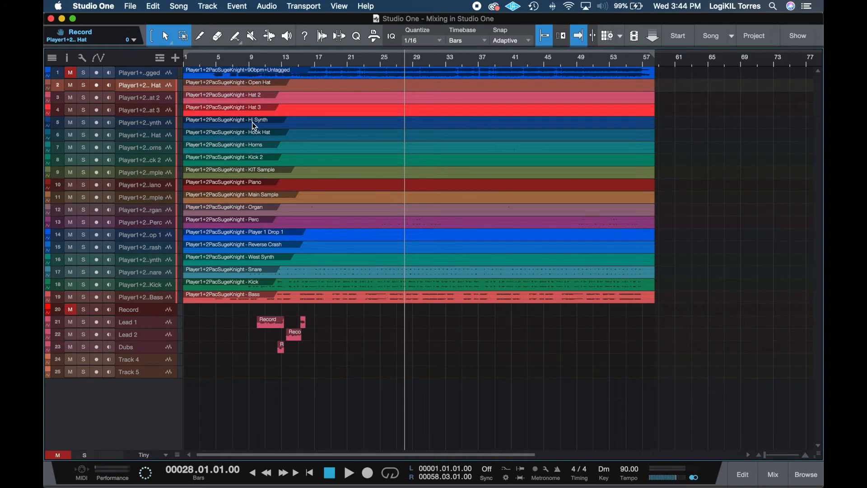
left_click_drag(171, 259, 170, 97)
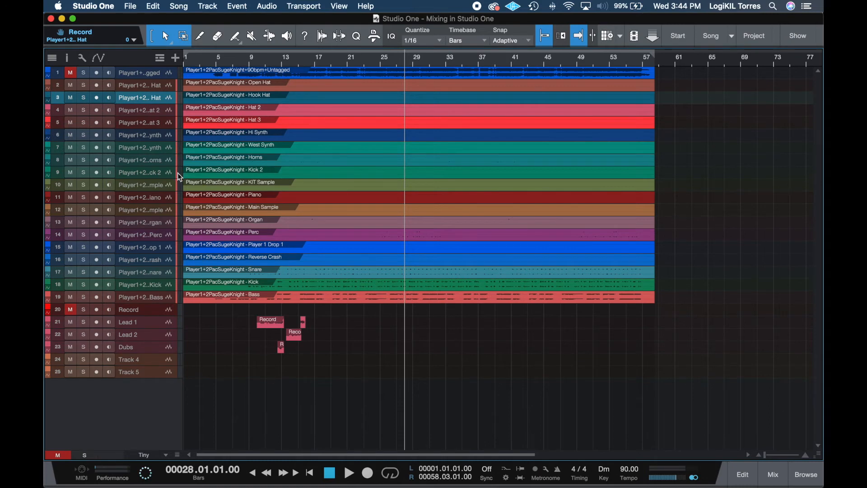
left_click_drag(177, 172, 304, 277)
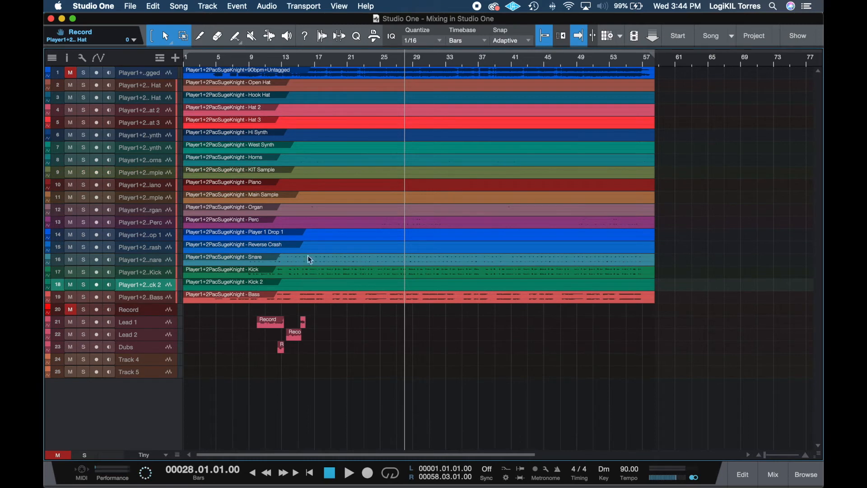
- Enlarge the KIT Sample track and place the playback cursor at bar 24, beat 3, just before its first audible section
left_click(161, 174)
left_click_drag(121, 179, 120, 294)
scroll(413, 246, "up", 5)
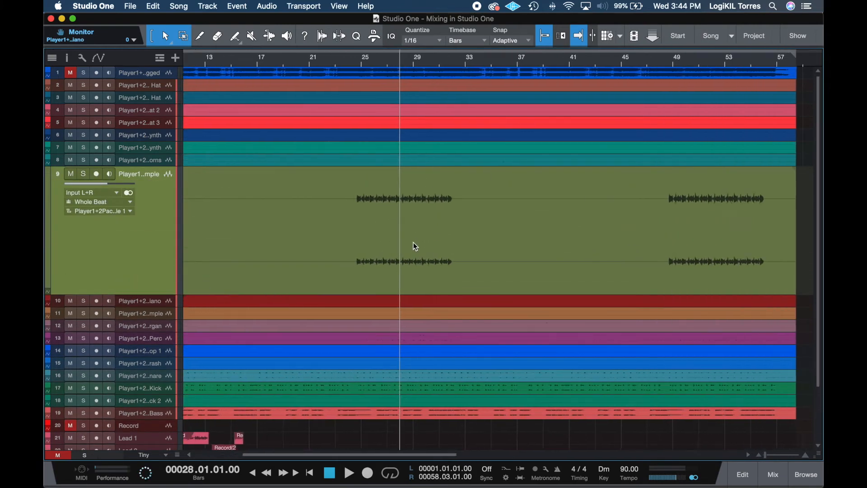
left_click(353, 198)
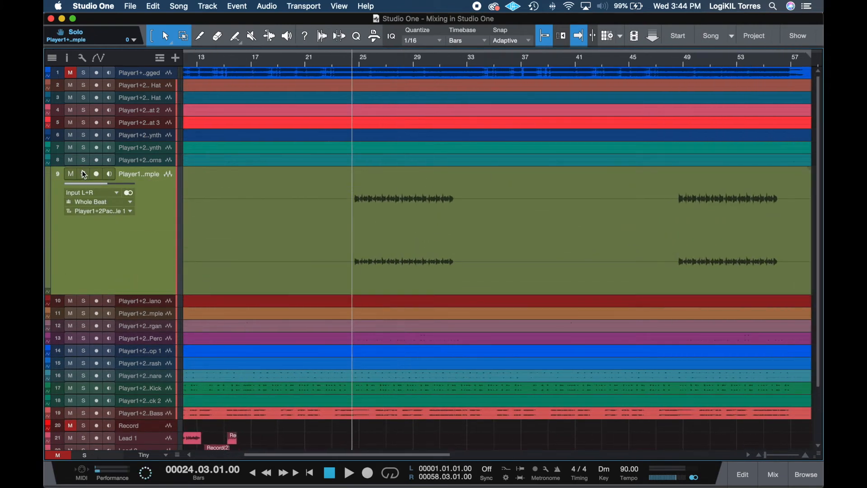
- Solo the KIT Sample track with the Whole Beat group active, play a short passage, and remove the solo
left_click(83, 174)
key("space")
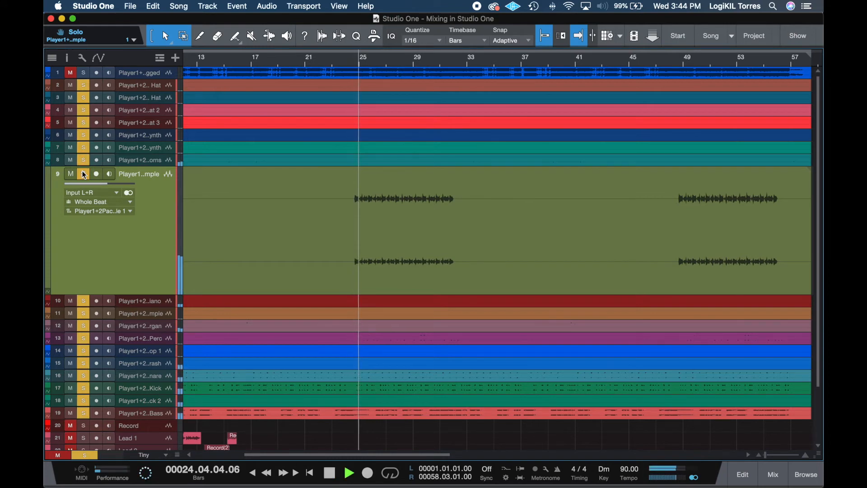
key("space")
left_click(83, 174)
left_click(83, 174)
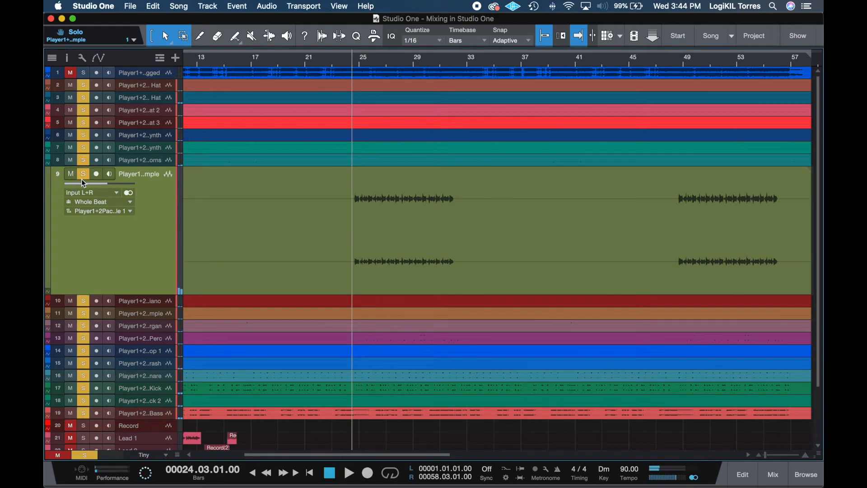
left_click(83, 176)
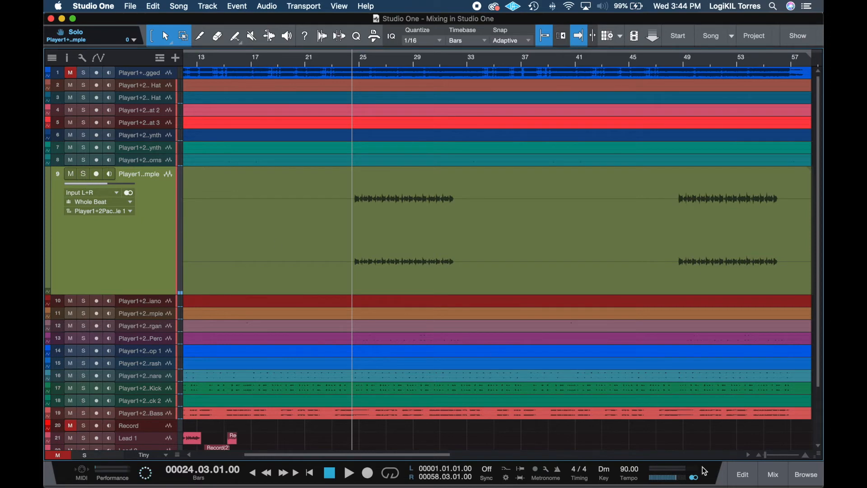
- Suspend the Whole Beat group in the mixer's group list and hide the mixer again
left_click(782, 482)
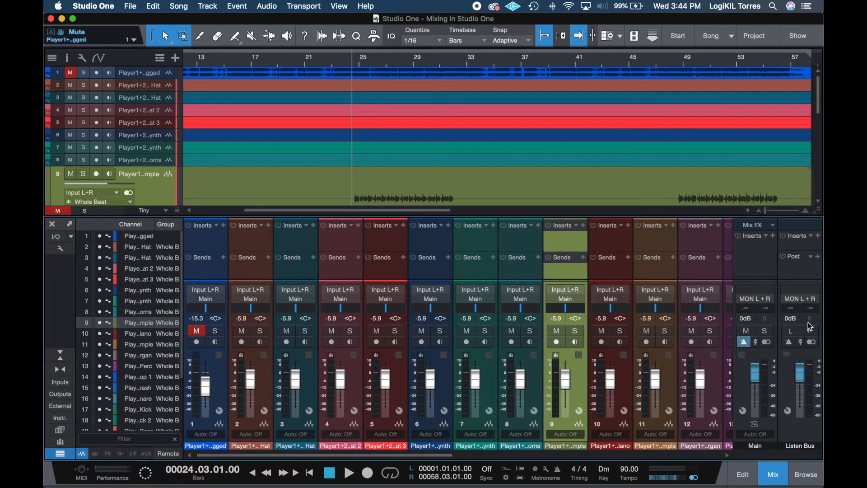
left_click(63, 444)
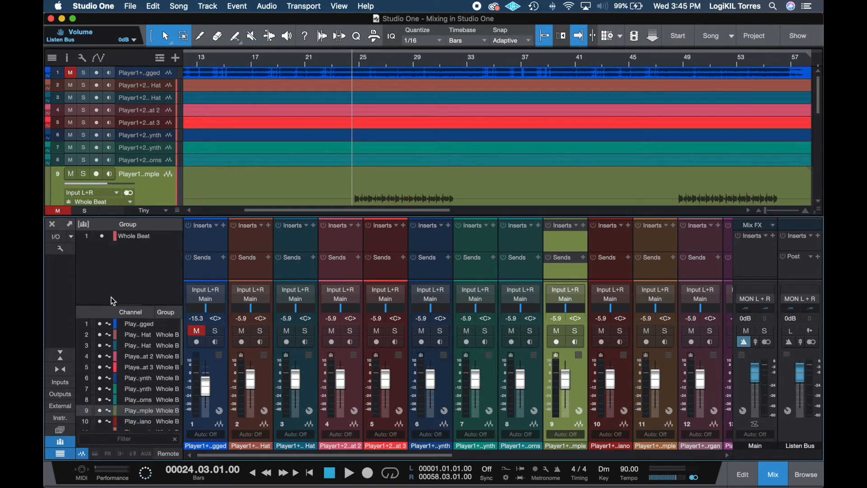
left_click(101, 235)
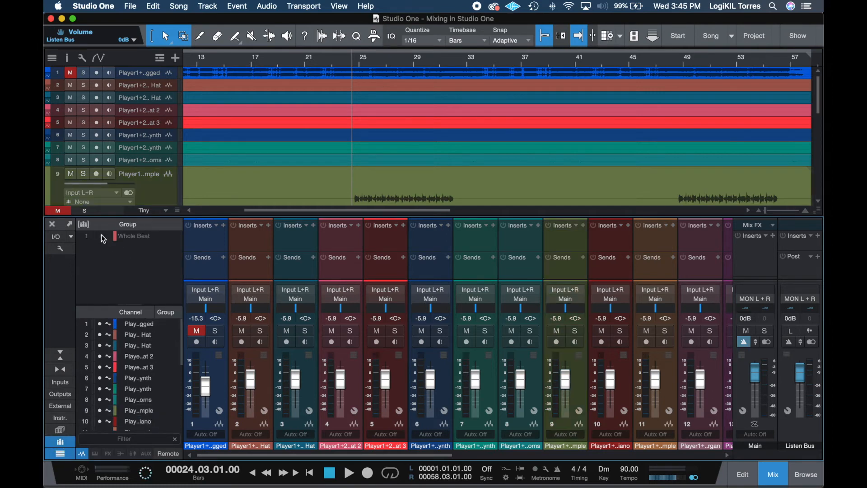
left_click(772, 474)
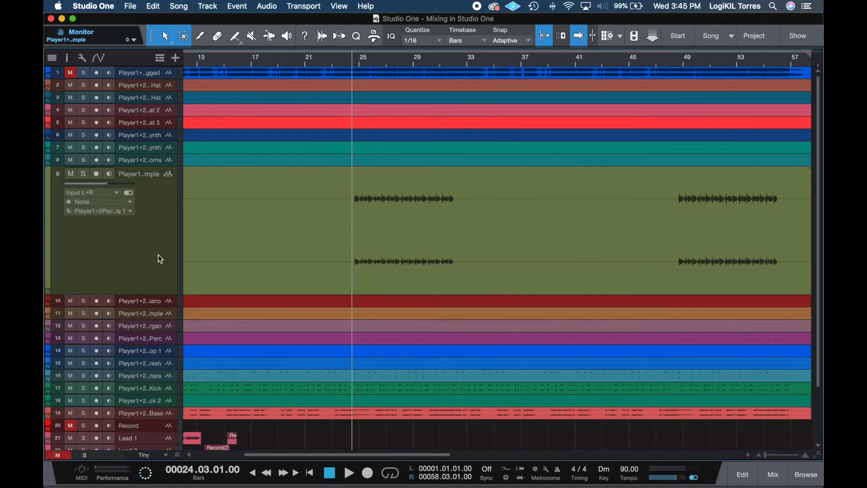
- Solo the ungrouped KIT Sample track alone, play a short passage from bar 24, and remove the solo
left_click(84, 174)
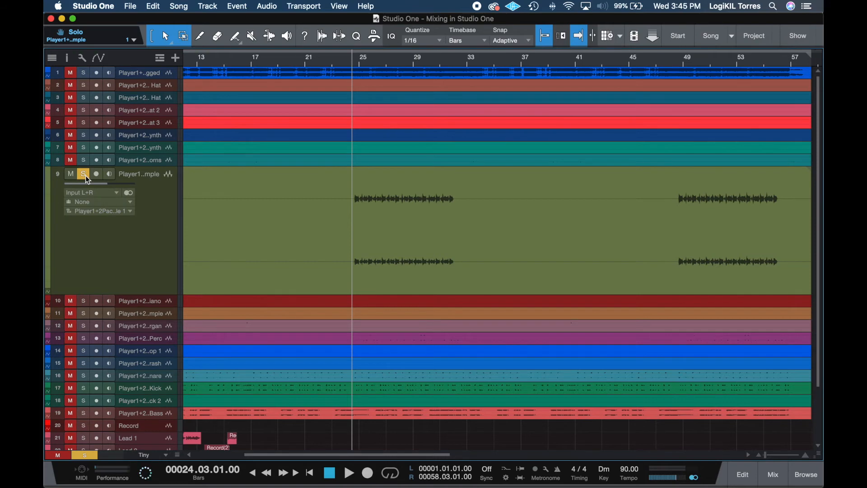
key("space")
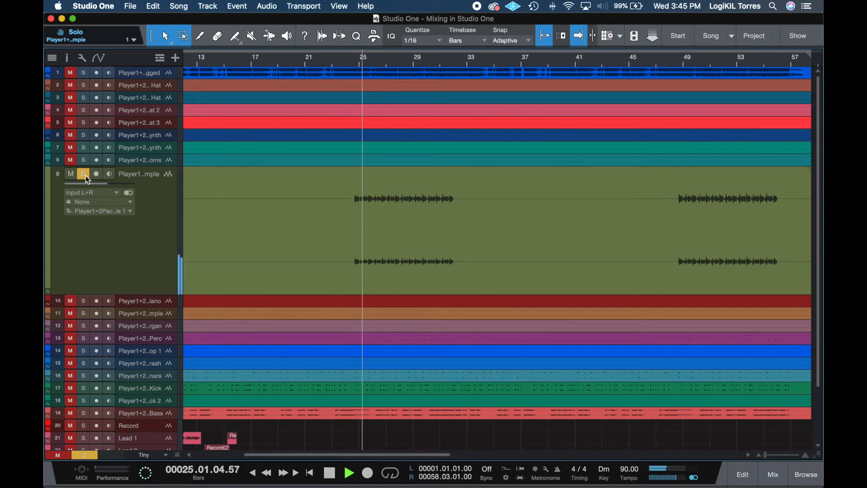
key("space")
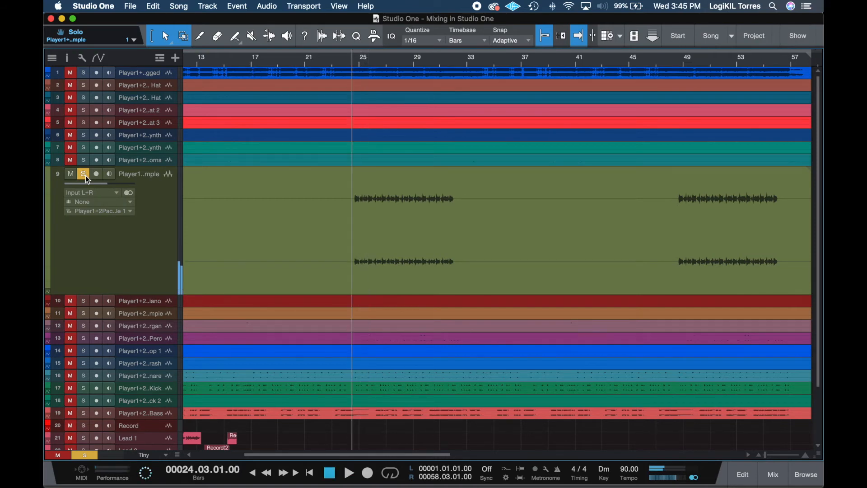
left_click(84, 174)
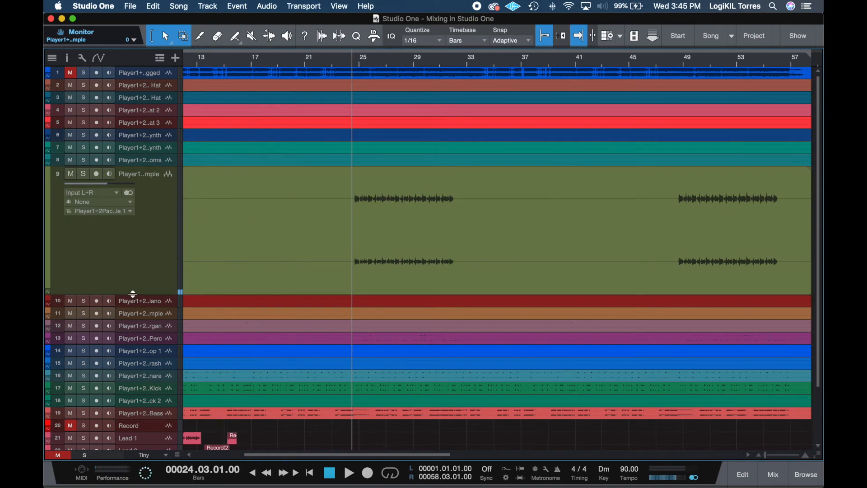
- Shrink the enlarged KIT Sample track and move it between the Snare and Kick tracks
left_click_drag(132, 294, 142, 184)
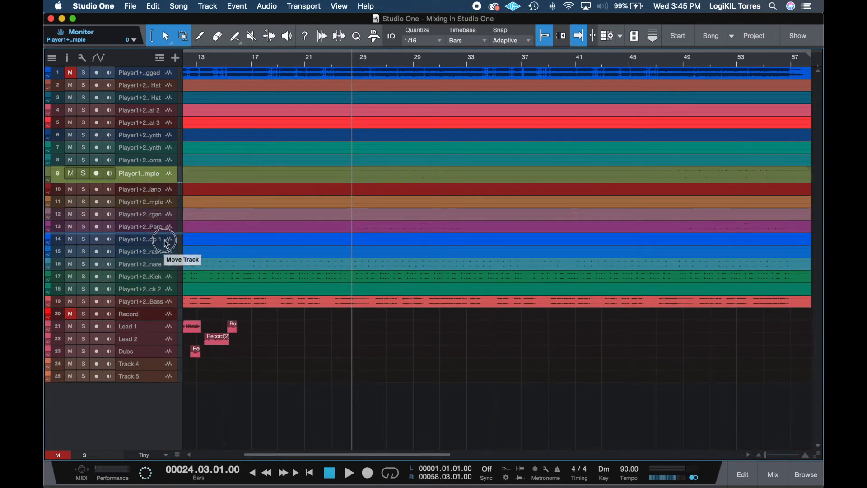
left_click_drag(166, 244, 190, 283)
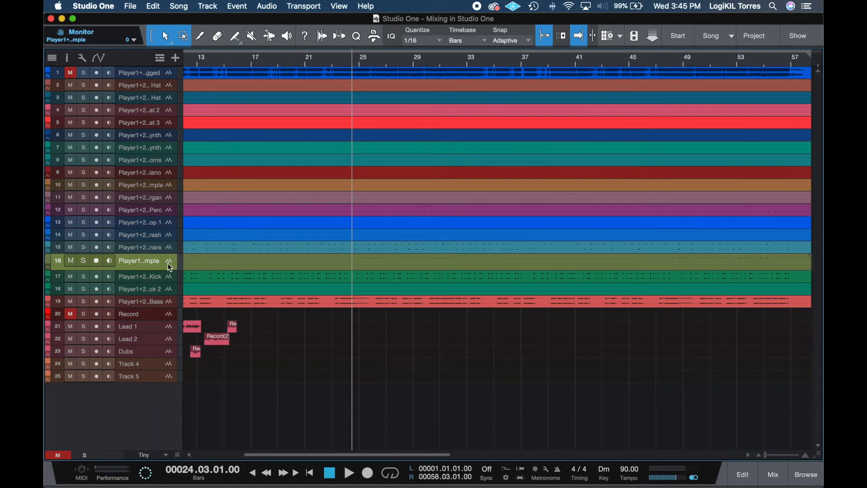
scroll(323, 233, "left", 5)
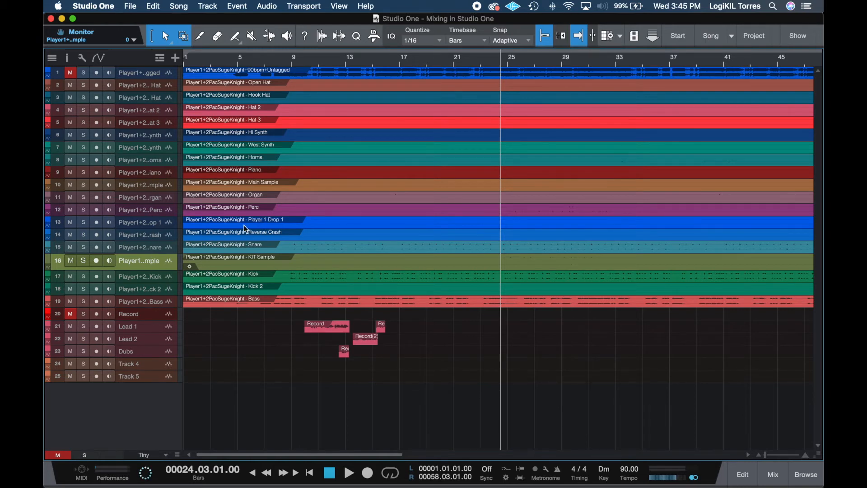
- Move the Perc track directly above Snare and the Reverse Crash track directly below Hat 3
left_click(173, 210)
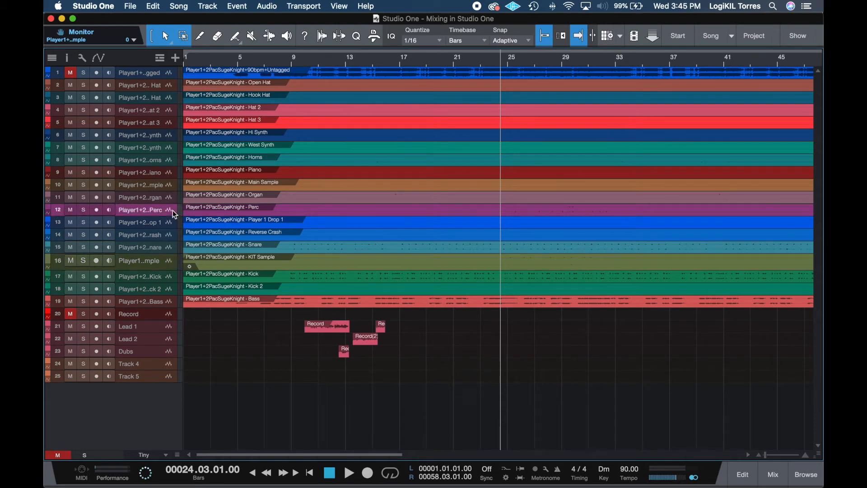
left_click_drag(172, 210, 149, 260)
left_click(169, 225)
- Solo the Reverse Crash track for a short passage from bar 16, beat 4, then remove the solo and shrink the track
left_click(395, 173)
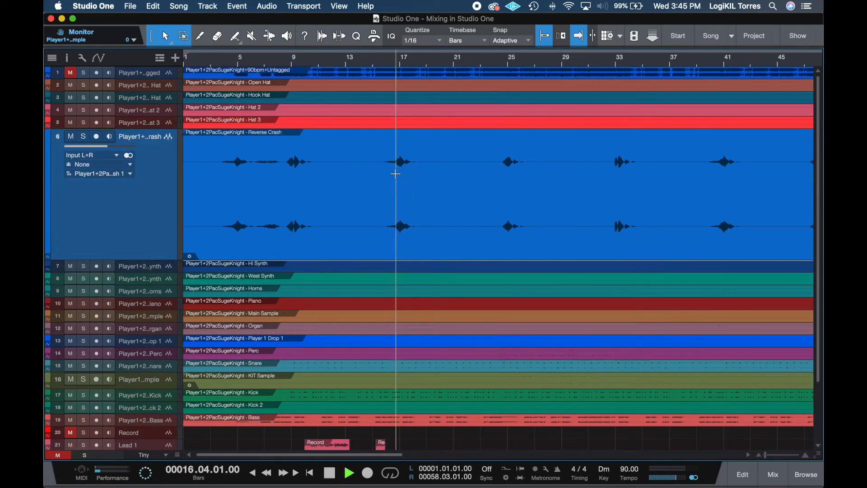
key("space")
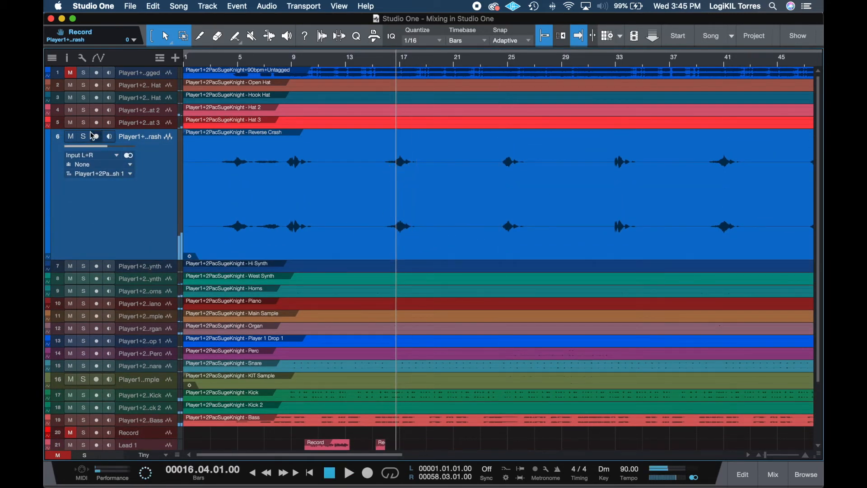
left_click(83, 136)
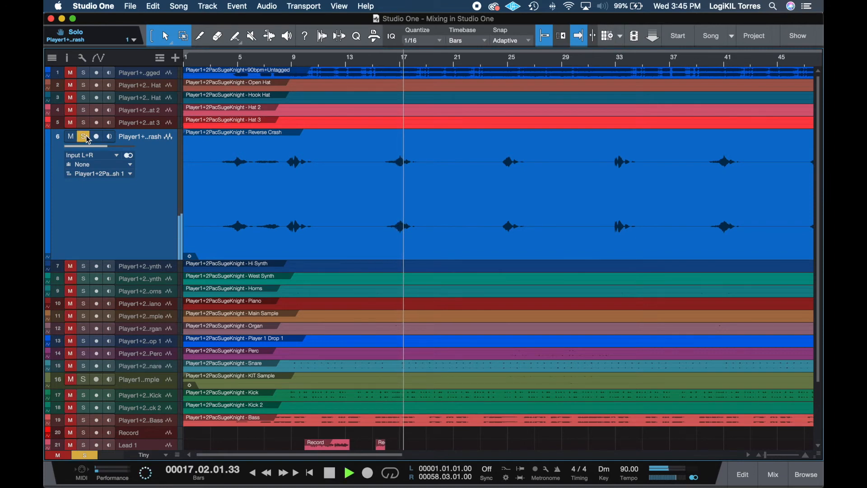
left_click(84, 136)
key("space")
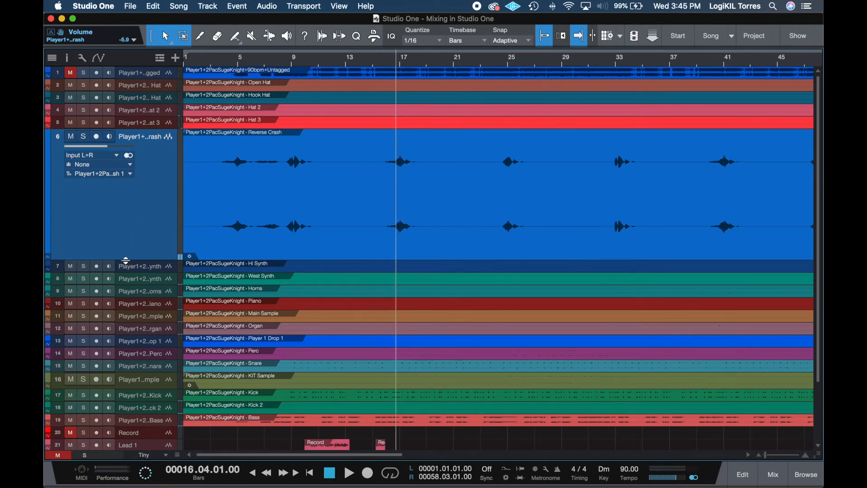
left_click_drag(127, 258, 132, 139)
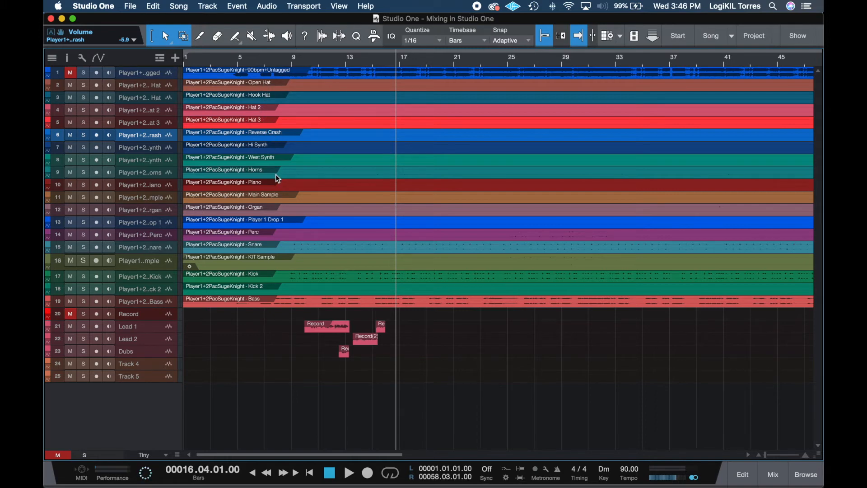
- Set the height of all tracks in the arrangement to Normal
left_click(274, 224)
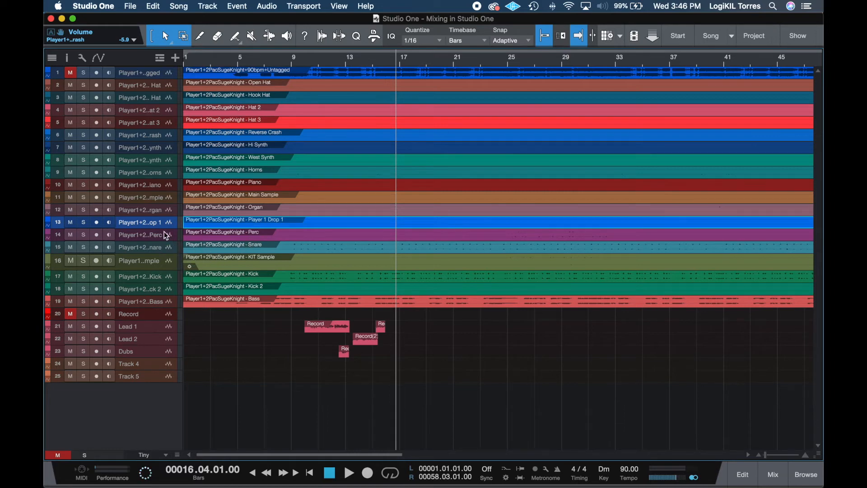
left_click(150, 86)
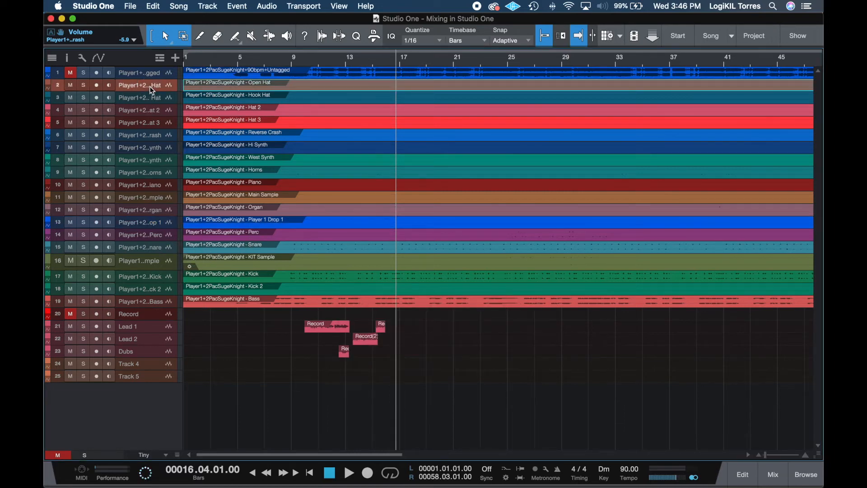
left_click(171, 137, "shift")
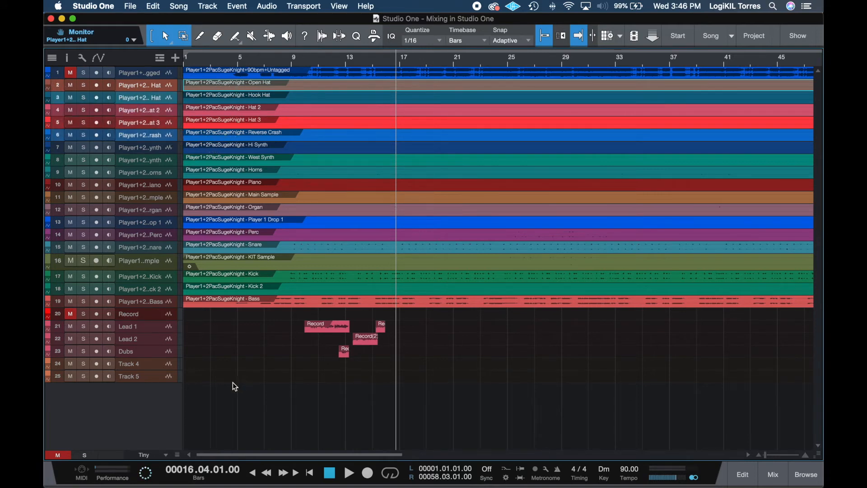
left_click(161, 451)
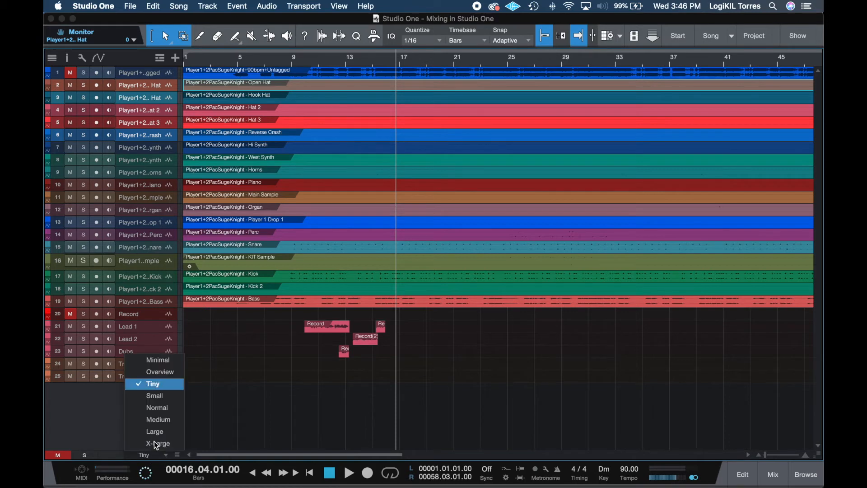
left_click(152, 411)
scroll(53, 128, "up", 2)
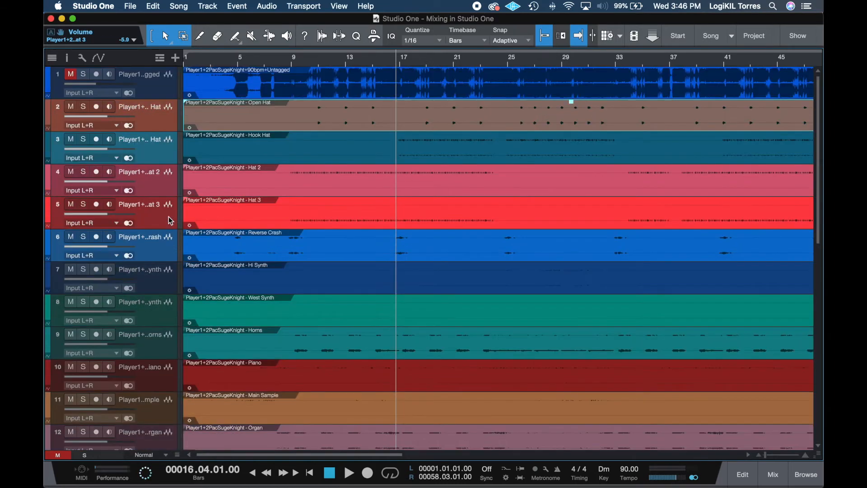
scroll(213, 150, "down", 4)
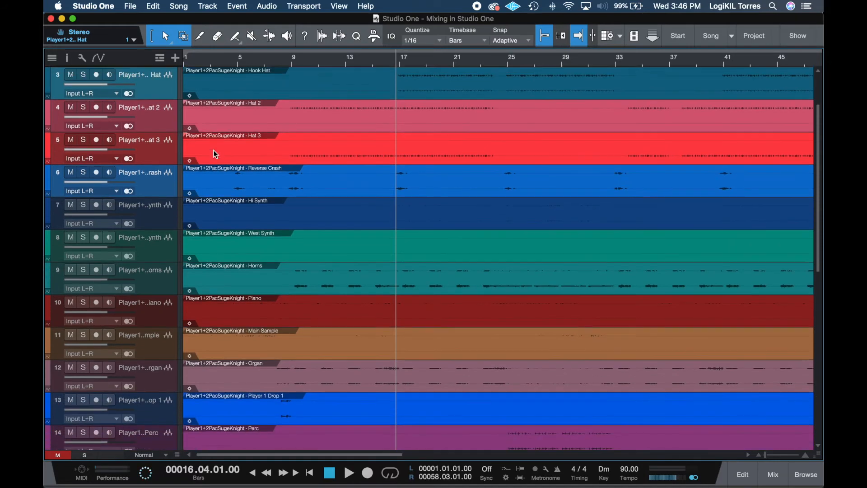
- Colour the five tracks from Open Hat through Reverse Crash lime green
scroll(213, 150, "up", 4)
left_click(152, 86)
left_click(153, 104)
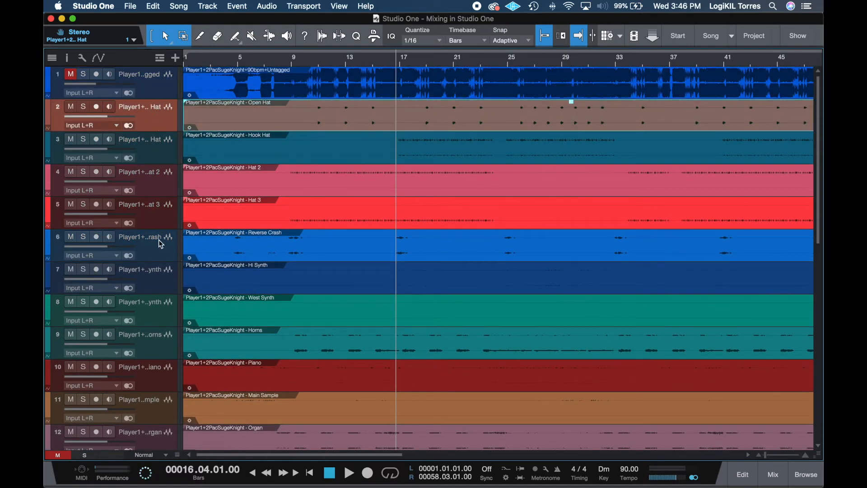
left_click(153, 253, "shift")
left_click(47, 113)
left_click(85, 149)
- Colour the six melodic tracks from Hi Synth through Organ bright pink
scroll(358, 234, "down", 5)
scroll(283, 238, "down", 5)
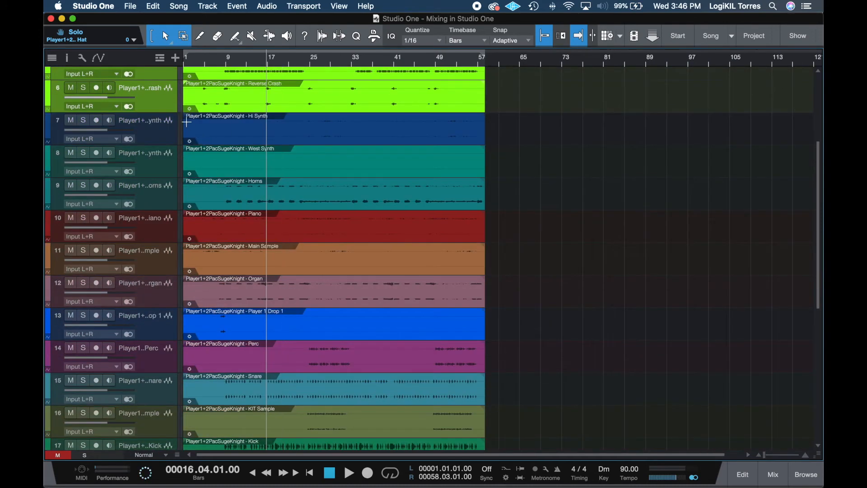
left_click(168, 134)
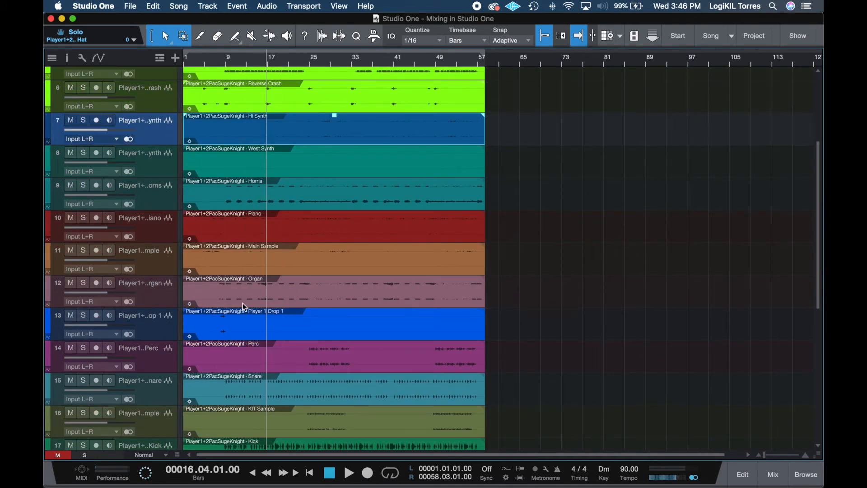
left_click(149, 298, "shift")
scroll(113, 225, "up", 1)
left_click(47, 150)
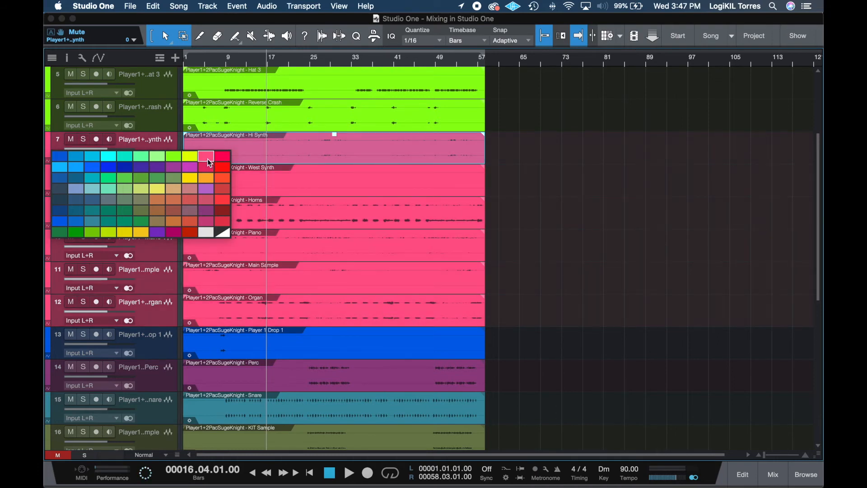
left_click(207, 159)
- Give the Player 1 Drop 1 track its own muted mauve colour
scroll(251, 236, "down", 2)
scroll(251, 236, "down", 3)
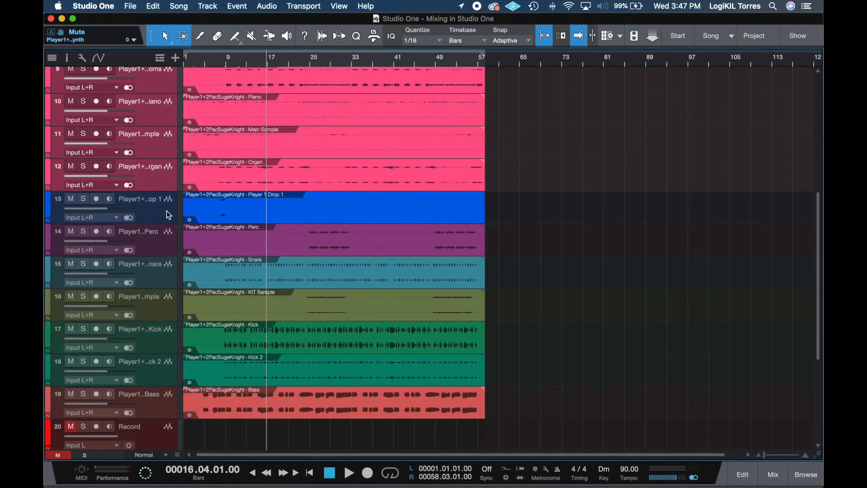
left_click(167, 211)
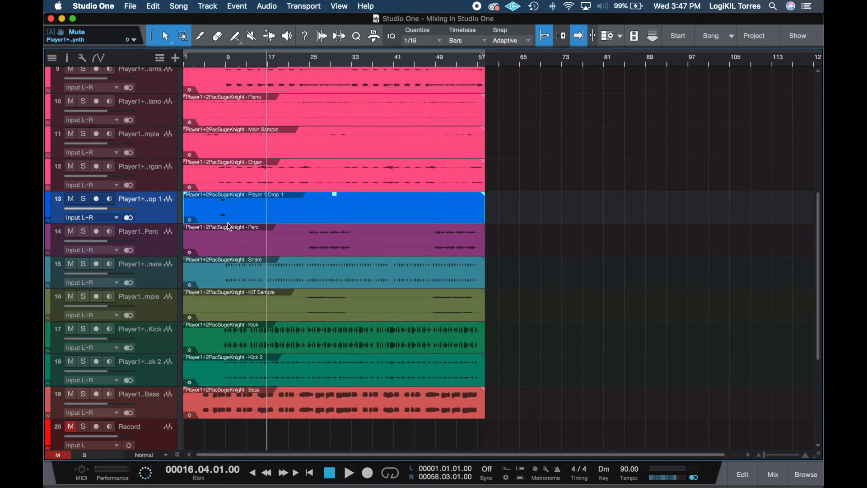
left_click(176, 243)
left_click(144, 201)
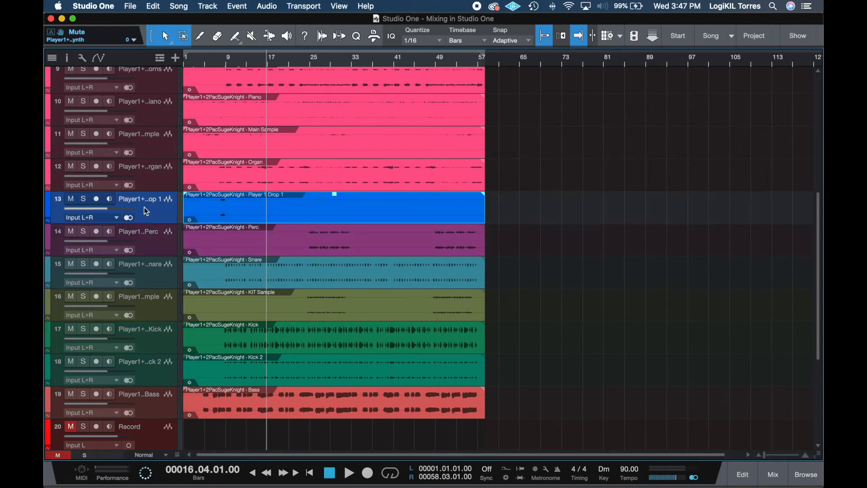
left_click(49, 202)
left_click(188, 264)
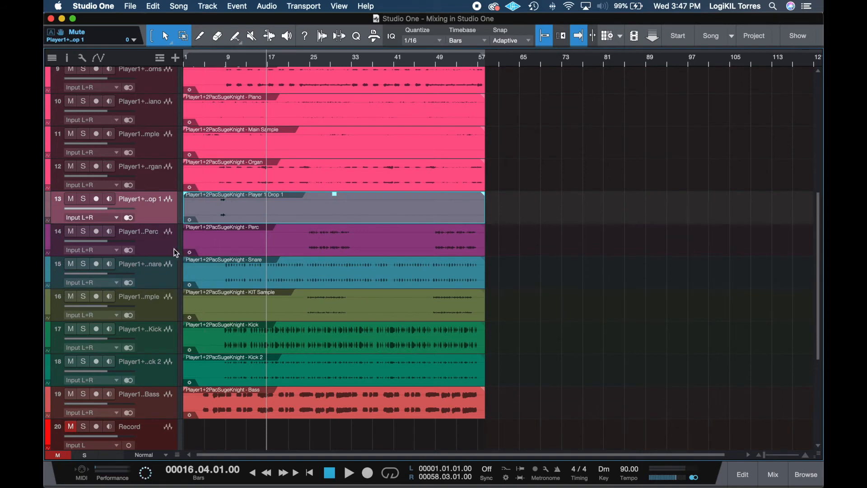
- Colour the Snare and KIT Sample tracks the same plum purple as the Perc track
left_click(172, 251)
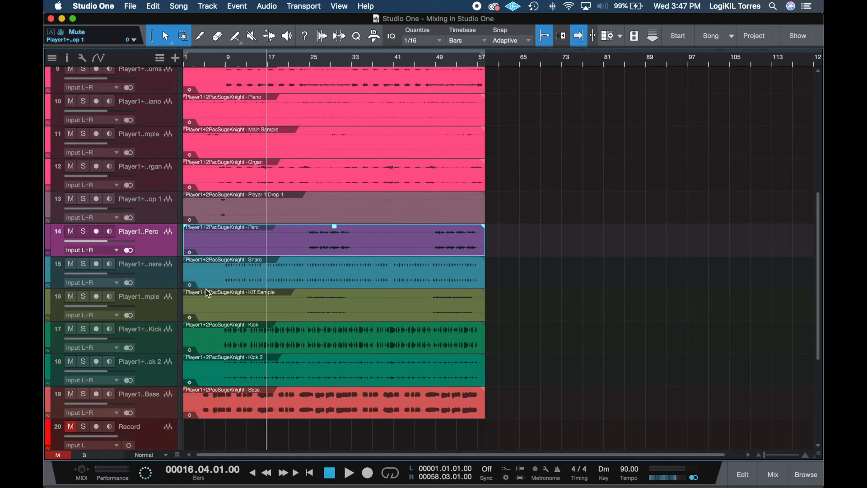
left_click(166, 304, "shift")
left_click(46, 237)
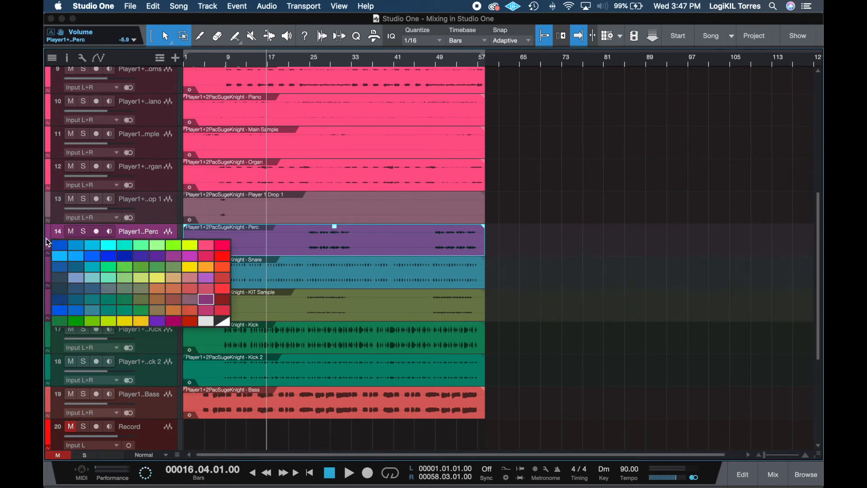
left_click(209, 305)
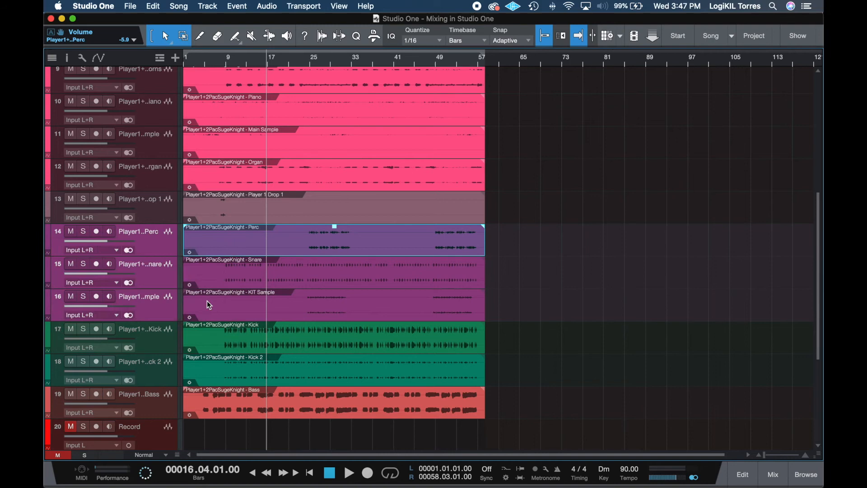
- Colour the Kick, Kick 2 and Bass tracks violet and place the playback cursor at bar 27
left_click(153, 335)
left_click(145, 397, "shift")
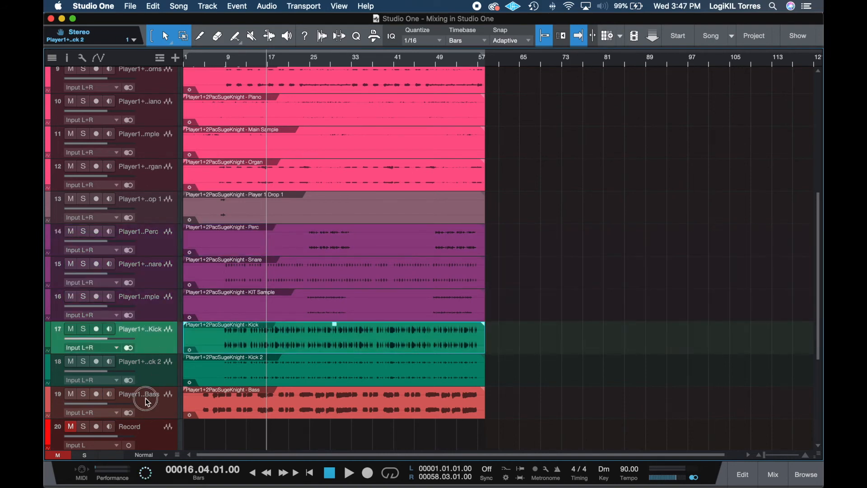
left_click(51, 333)
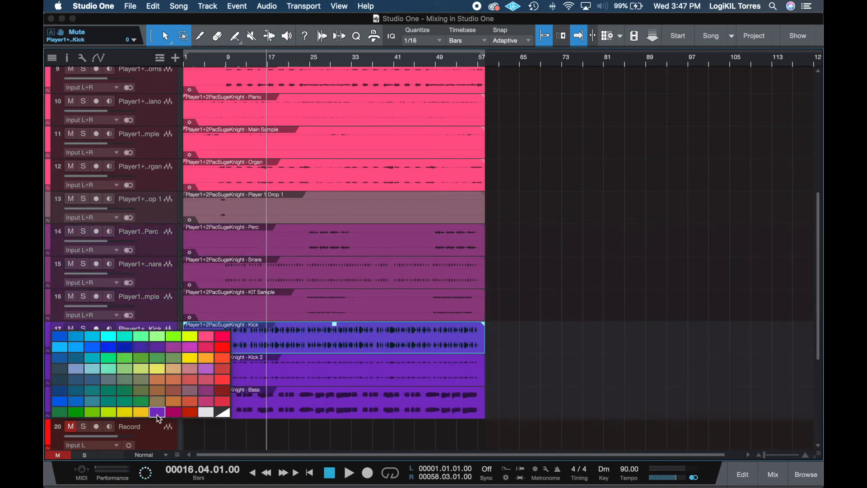
left_click(156, 411)
left_click(320, 438)
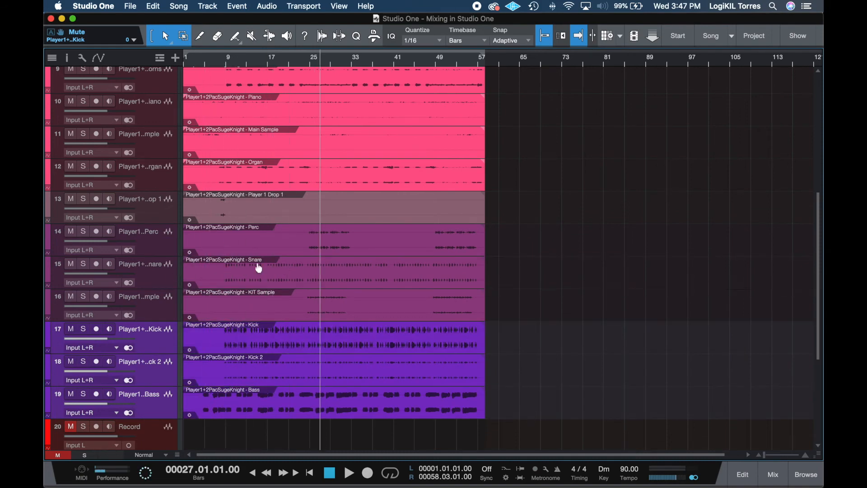
- Review the colour-coded stems from the start of the track list down to the vocal tracks
scroll(289, 287, "up", 1)
scroll(289, 287, "up", 2)
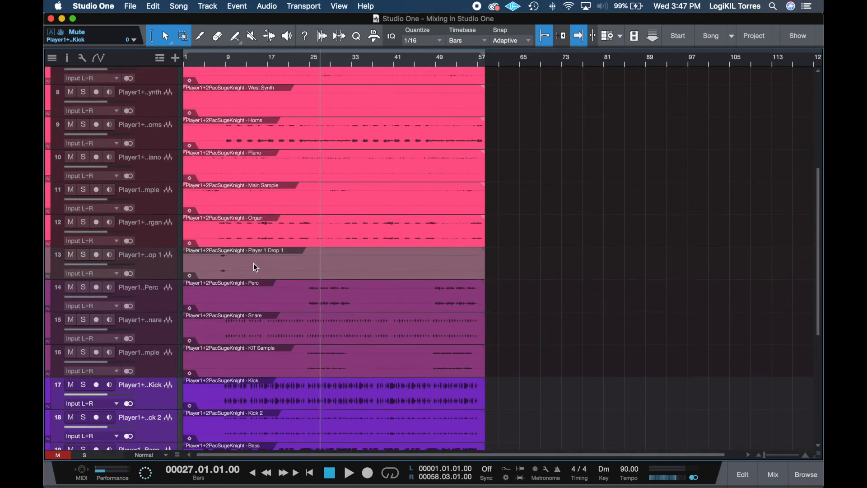
scroll(256, 266, "up", 5)
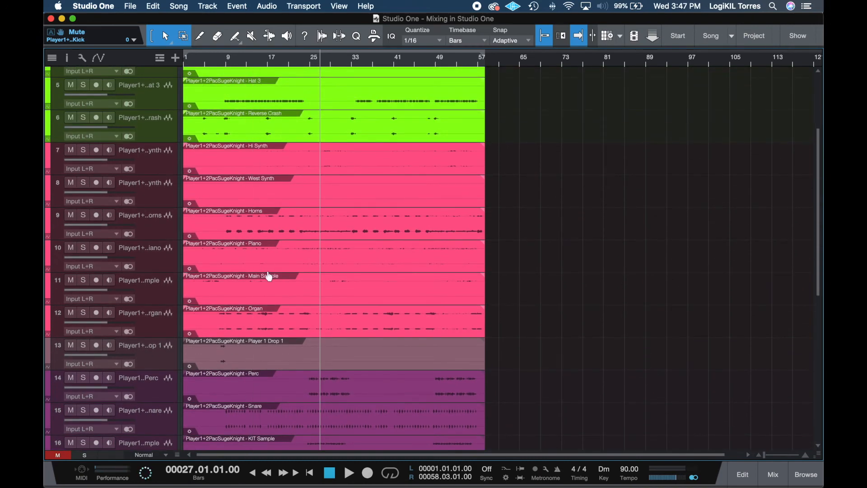
scroll(248, 244, "up", 6)
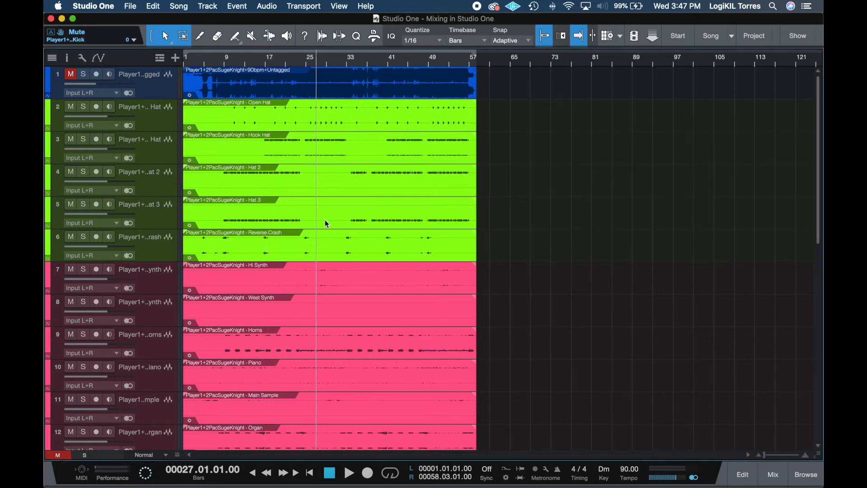
scroll(325, 219, "down", 3)
scroll(324, 219, "down", 7)
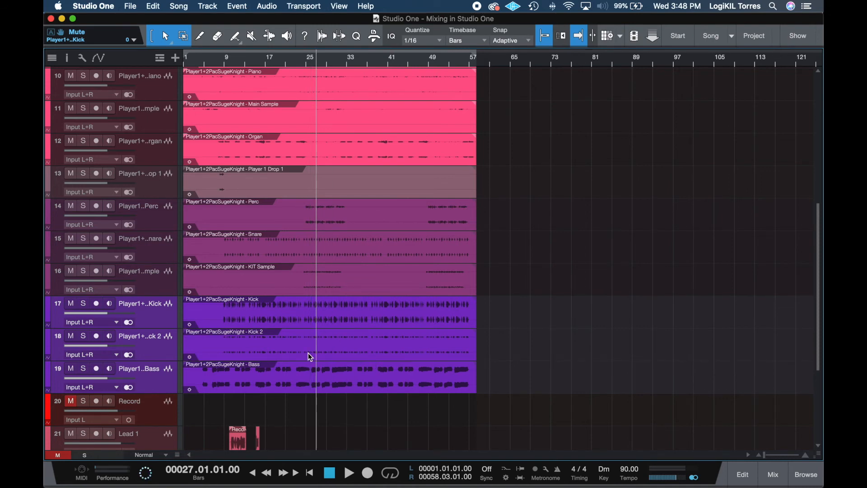
key("e")
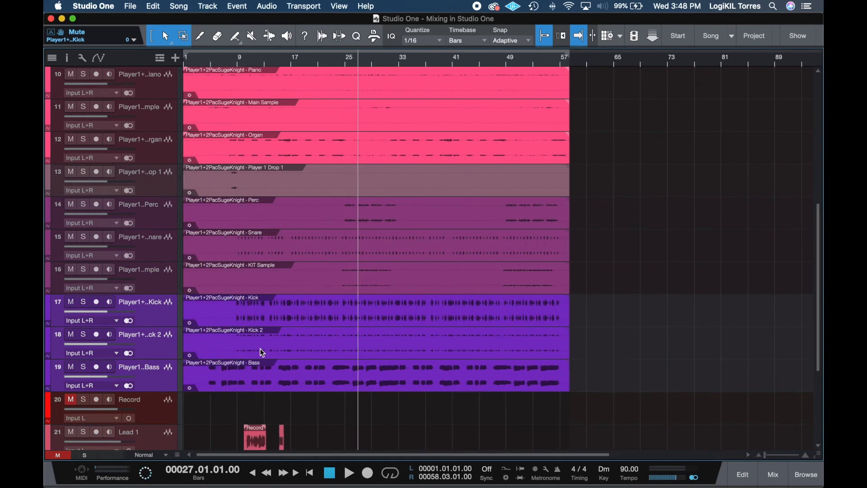
scroll(351, 353, "down", 3)
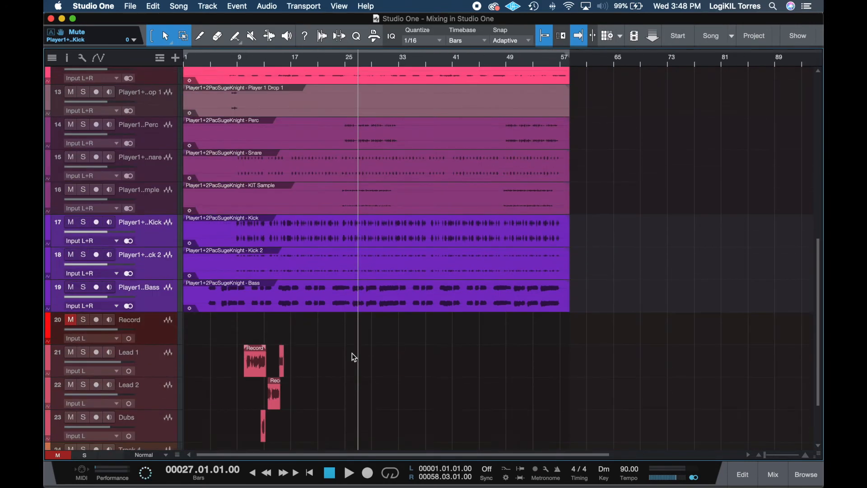
- Review the colour-coded channels in the mixer, from the untagged beat through the stems to the Record channel
scroll(353, 356, "up", 10)
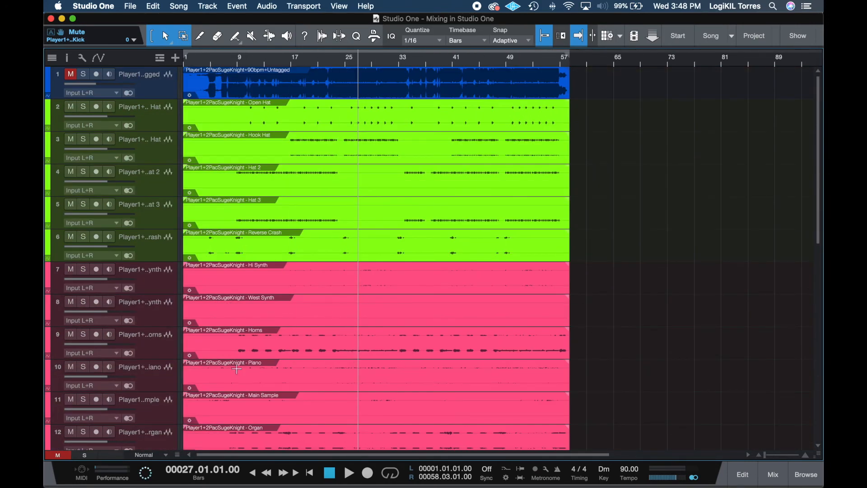
key("F3")
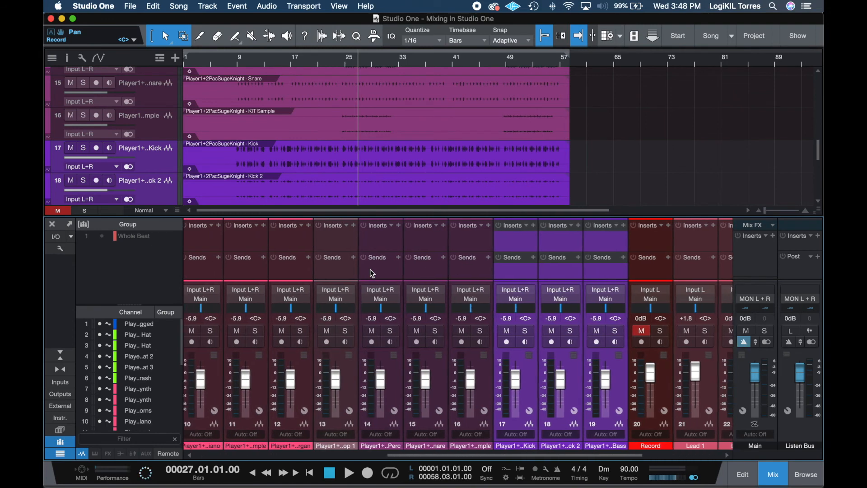
scroll(369, 269, "left", 13)
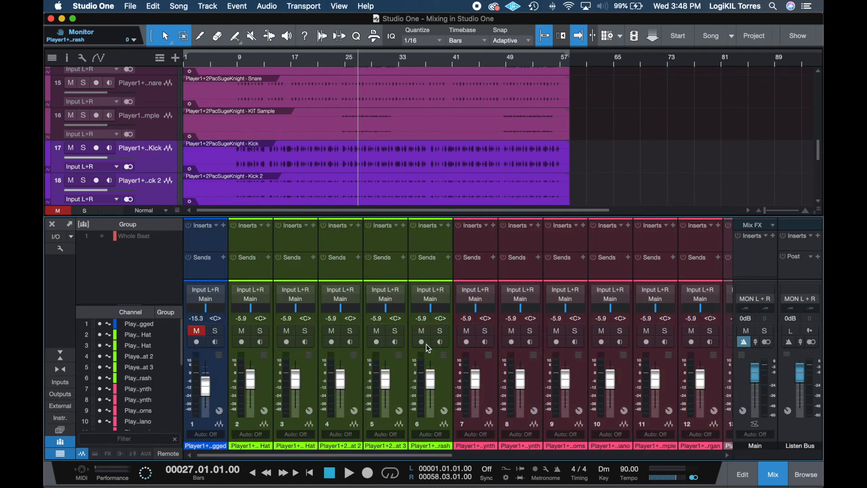
scroll(425, 344, "right", 5)
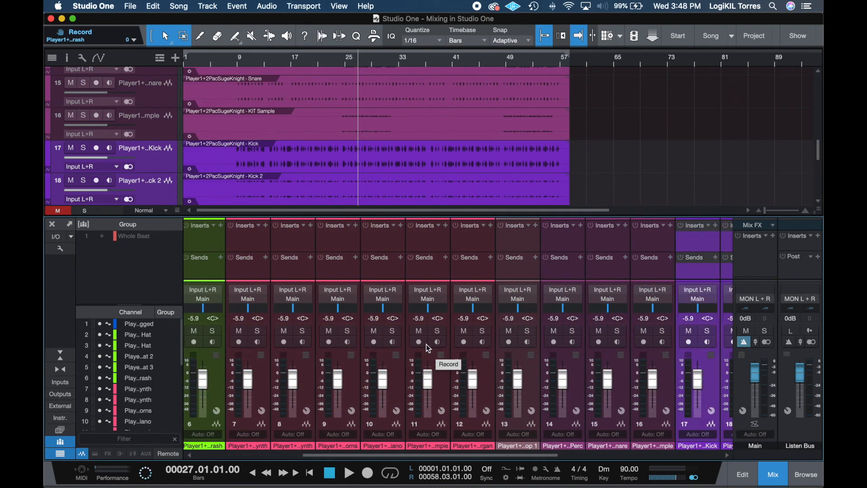
left_click(348, 273)
scroll(470, 341, "right", 2)
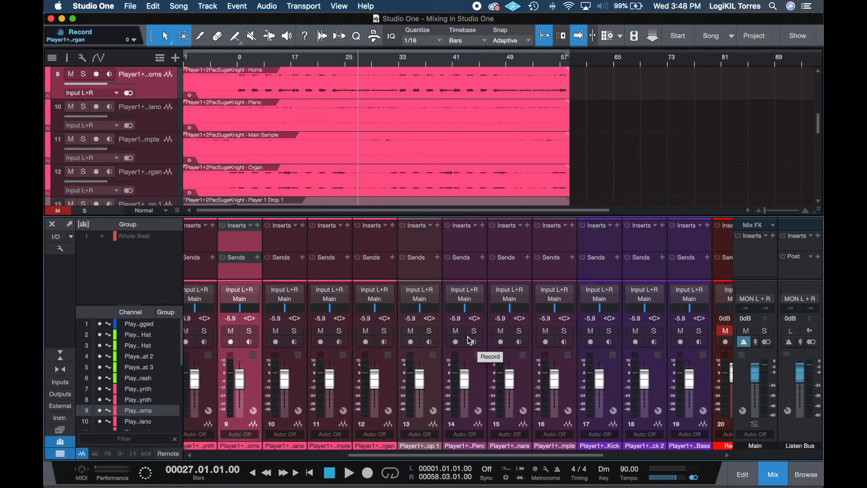
left_click(423, 270)
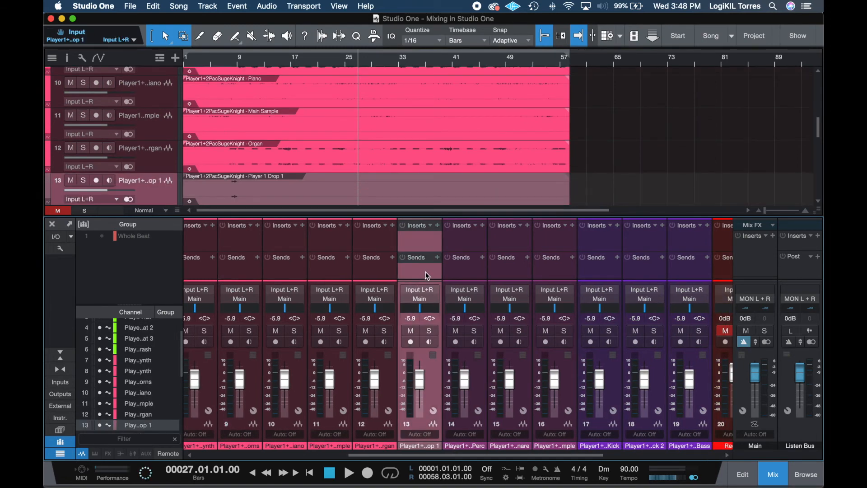
scroll(461, 274, "right", 3)
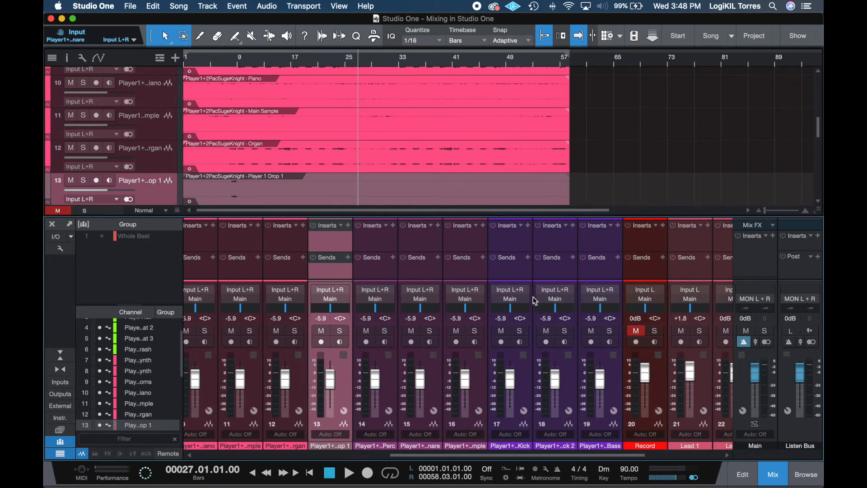
left_click(324, 271)
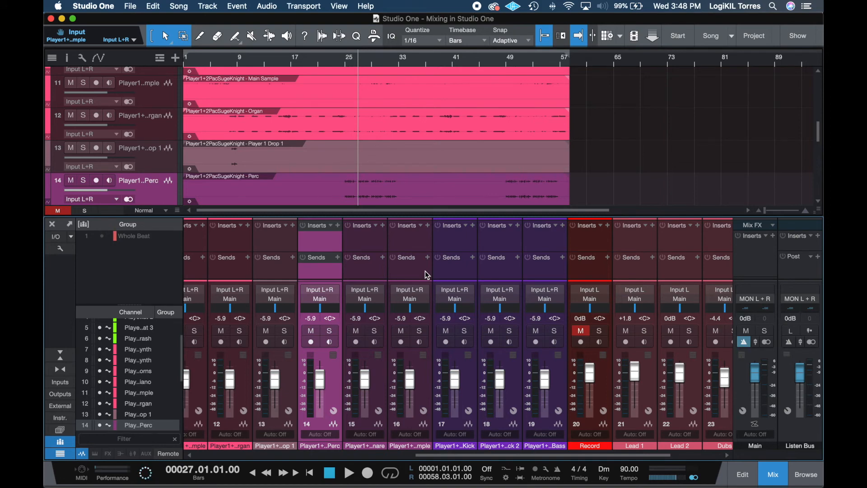
left_click(439, 272)
left_click(311, 275)
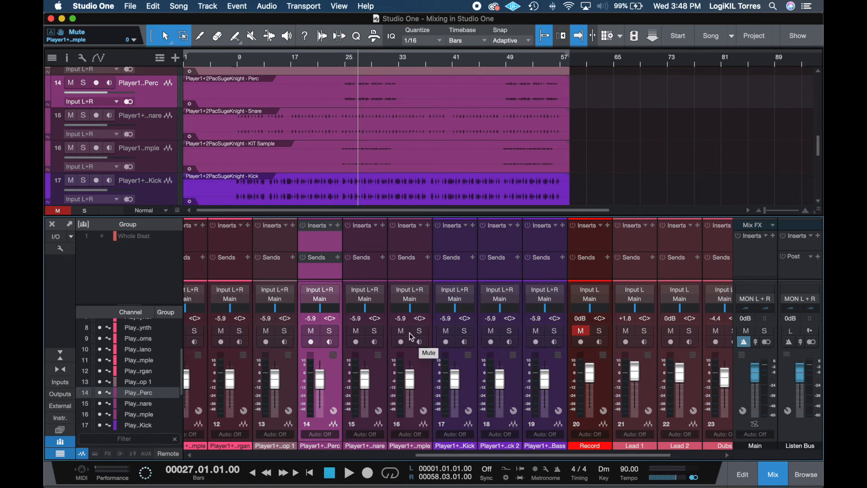
left_click(602, 276)
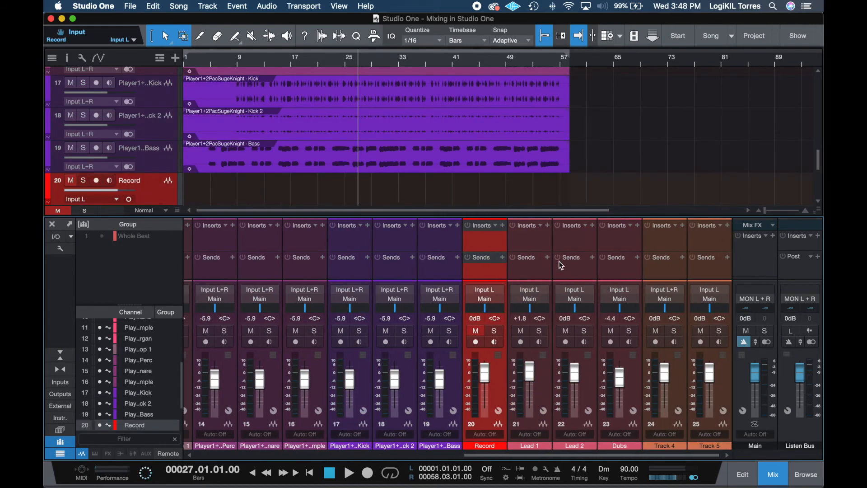
- Recolour the Lead 1, Lead 2 and Dubs vocal channels crimson pink
left_click(525, 266)
left_click(622, 268, "shift")
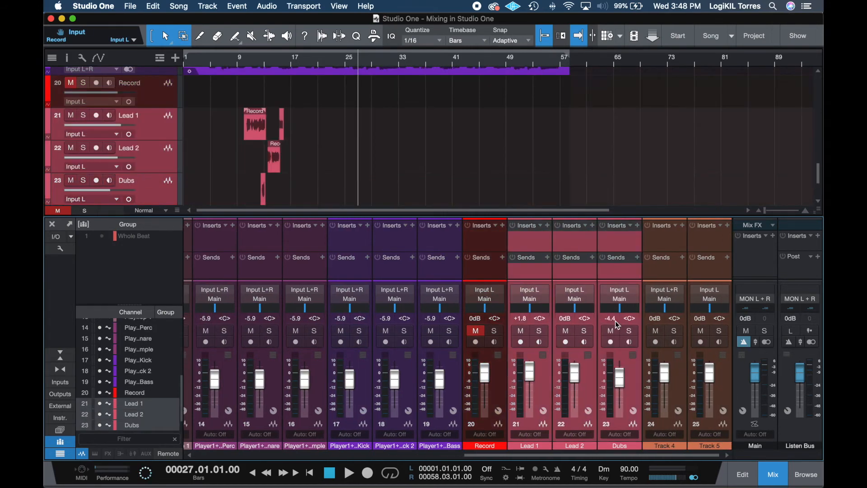
left_click(541, 447)
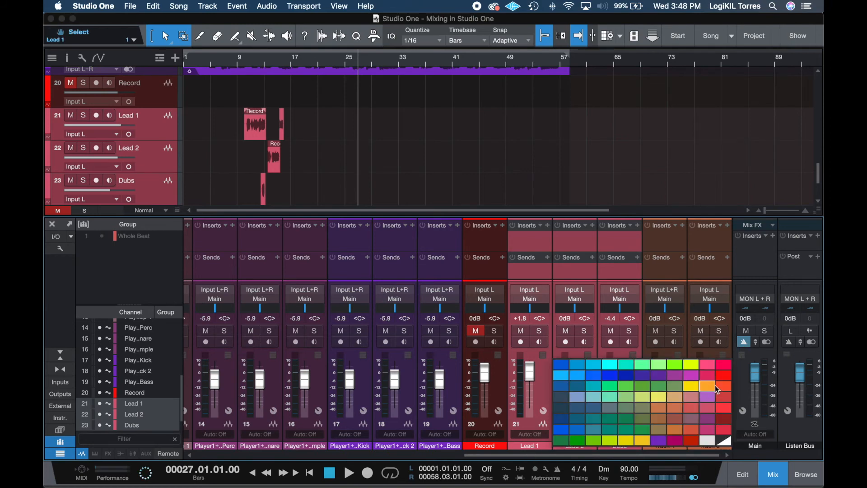
left_click(707, 365)
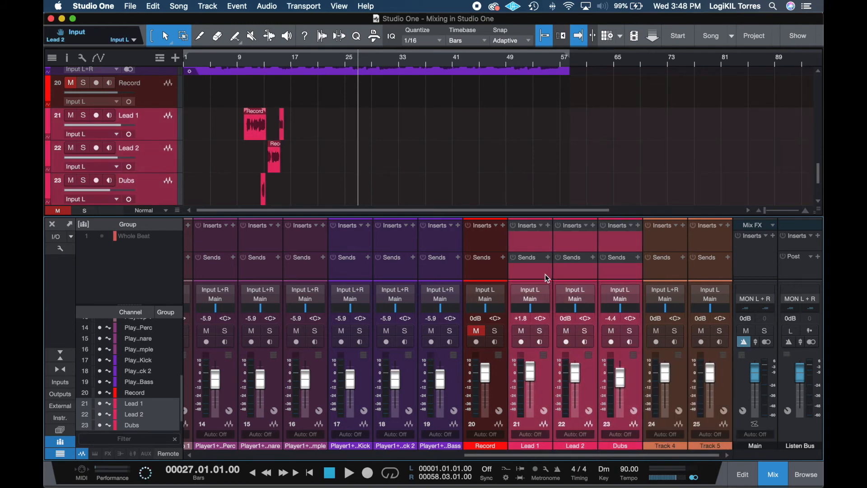
- Compare the vocal channels' colour with the beat stems in the mixer and look back over the track list
scroll(546, 274, "left", 10)
left_click(535, 269)
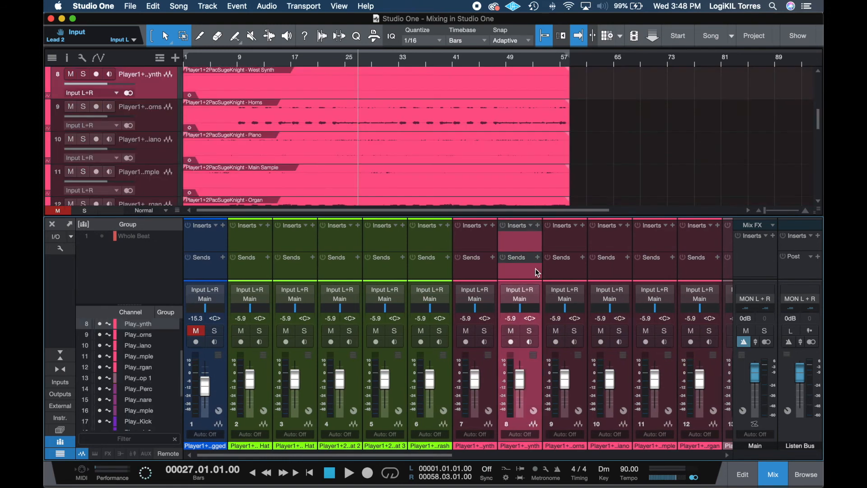
scroll(535, 268, "right", 10)
left_click(568, 273)
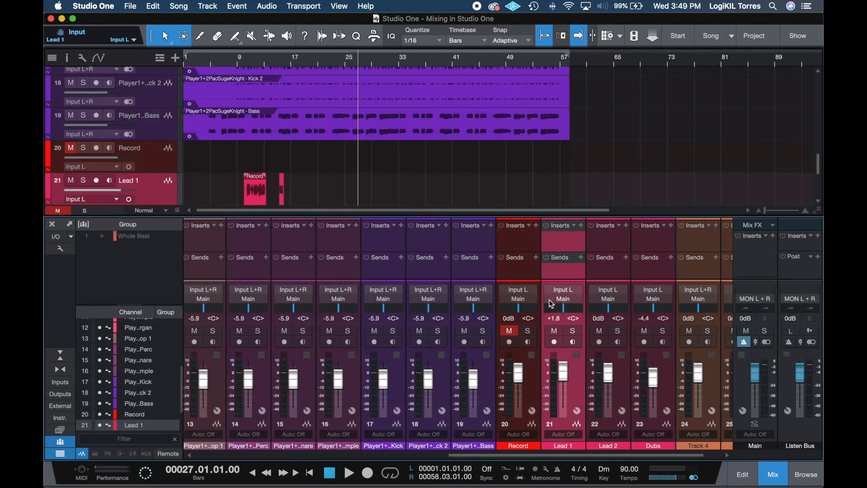
left_click(770, 474)
scroll(390, 323, "up", 8)
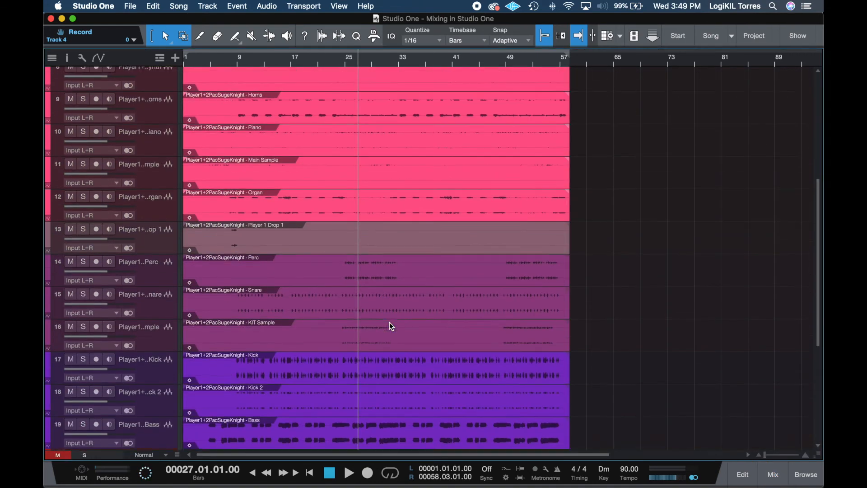
scroll(390, 324, "up", 7)
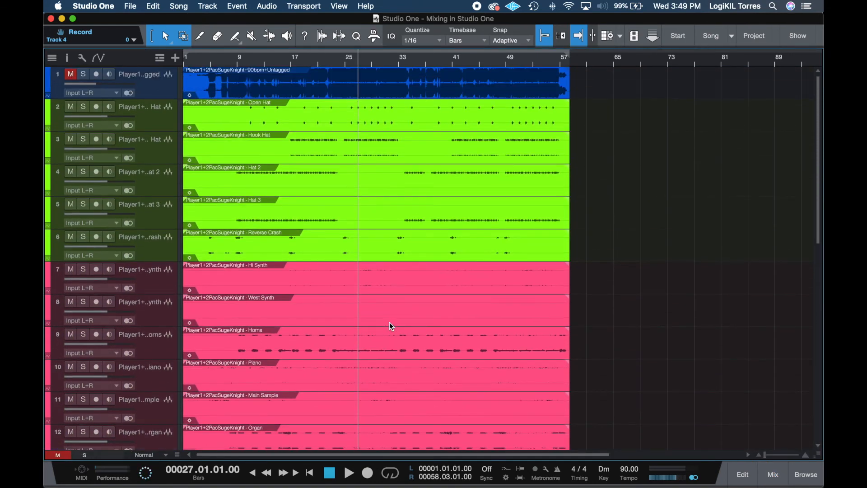
- Check the snap options and place the playback cursor at bar 45
left_click(483, 42)
left_click(508, 44)
left_click(508, 42)
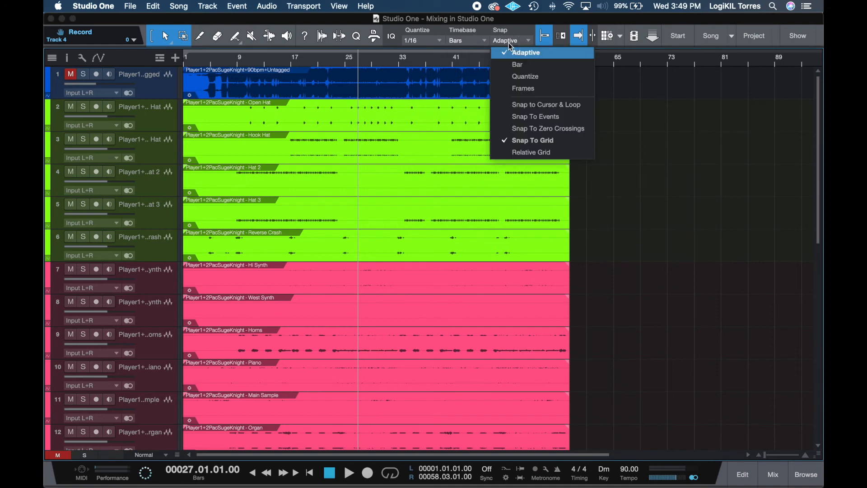
left_click(508, 43)
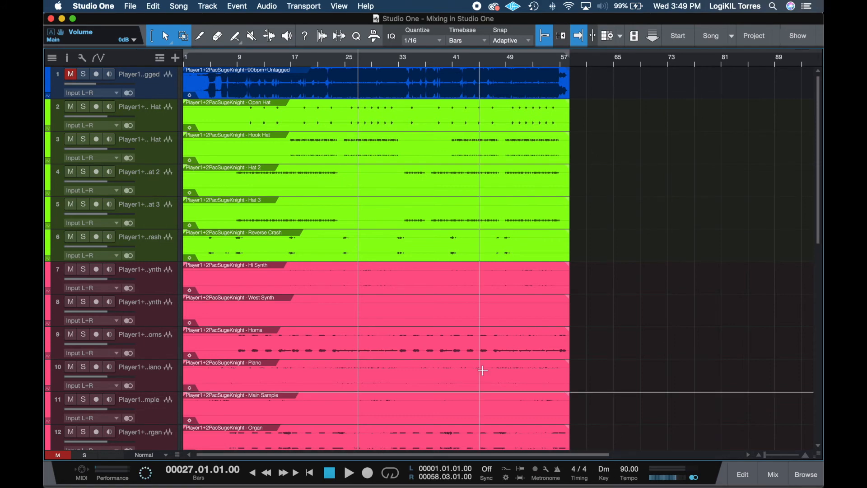
left_click(482, 370)
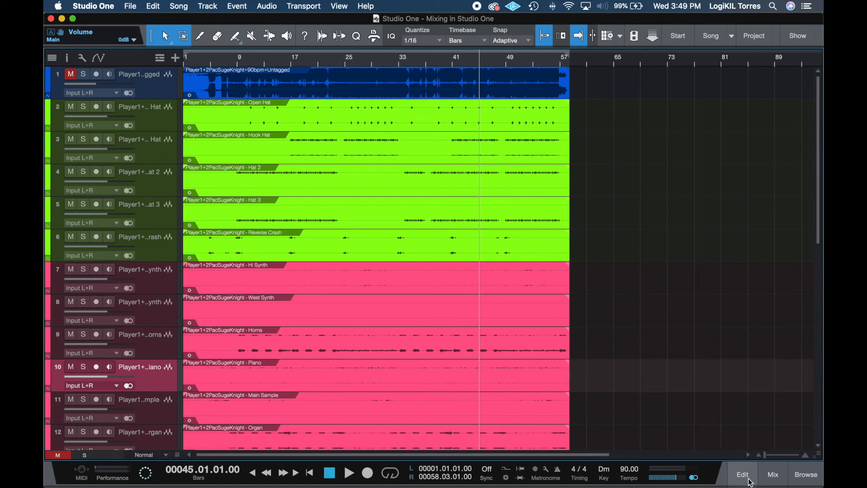
- Route the four green hat channels and the Reverse Crash channel to a new bus named HATS
left_click(773, 473)
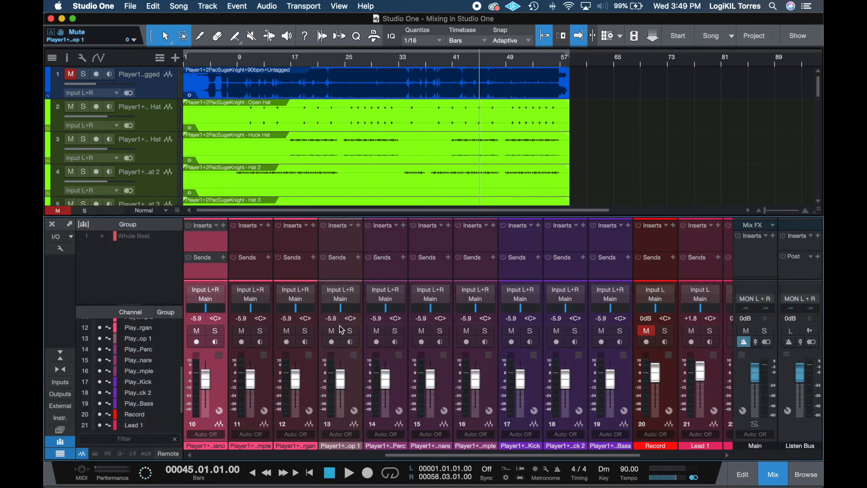
scroll(341, 330, "left", 3)
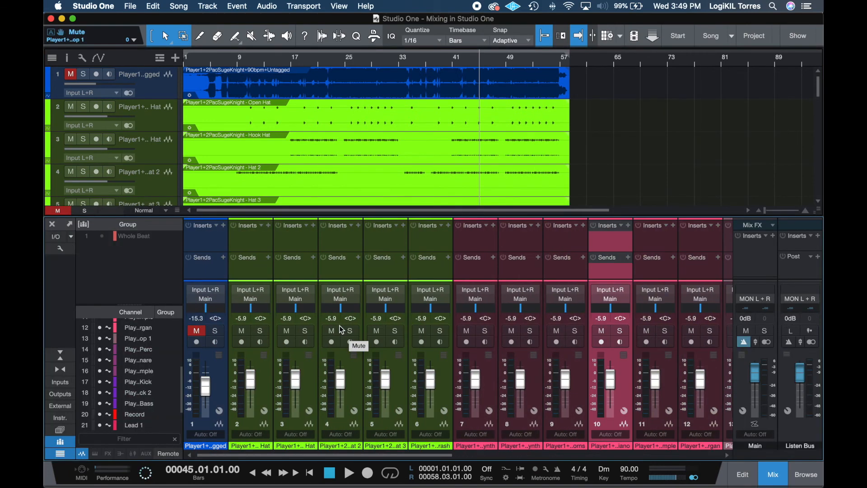
left_click(217, 272)
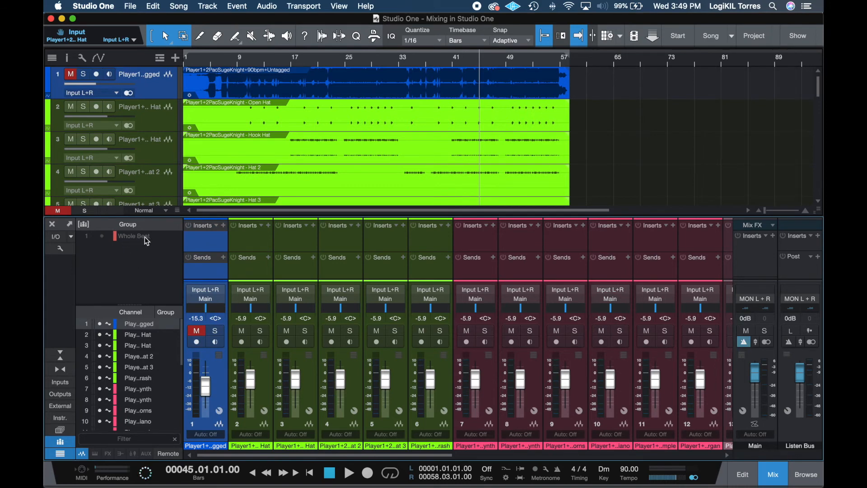
left_click(248, 268)
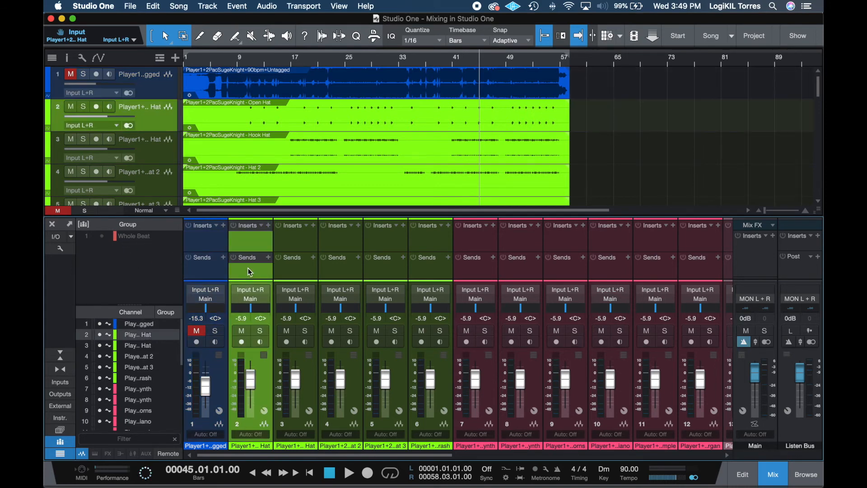
left_click(435, 276, "shift")
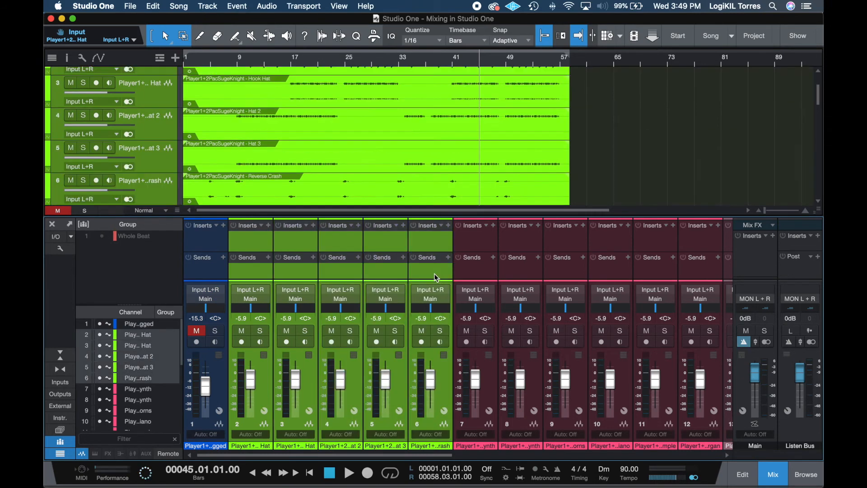
right_click(426, 273)
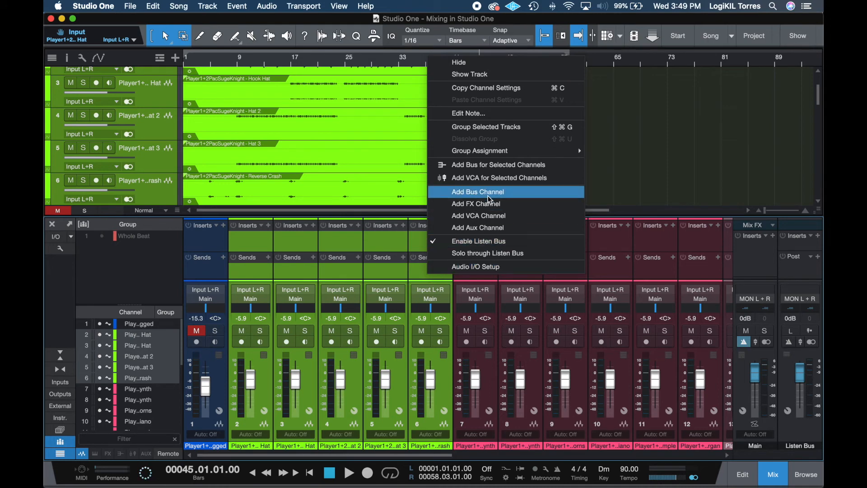
left_click(485, 165)
double_click(475, 445)
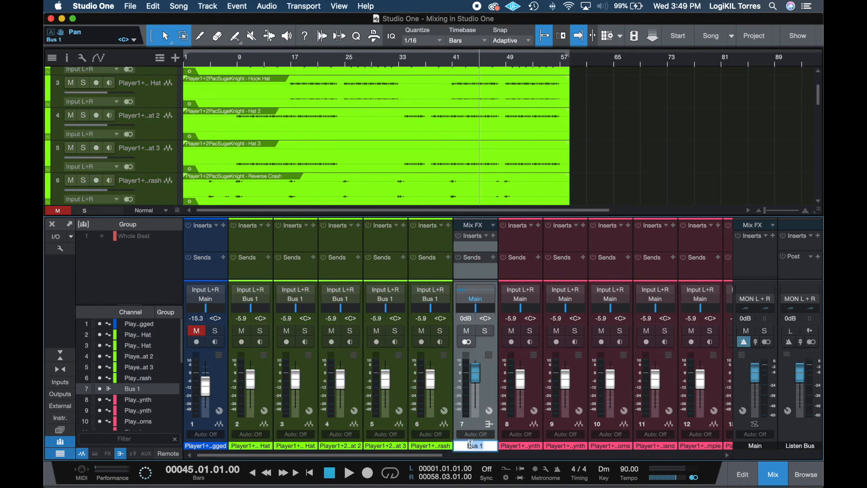
type("HATS")
key("Return")
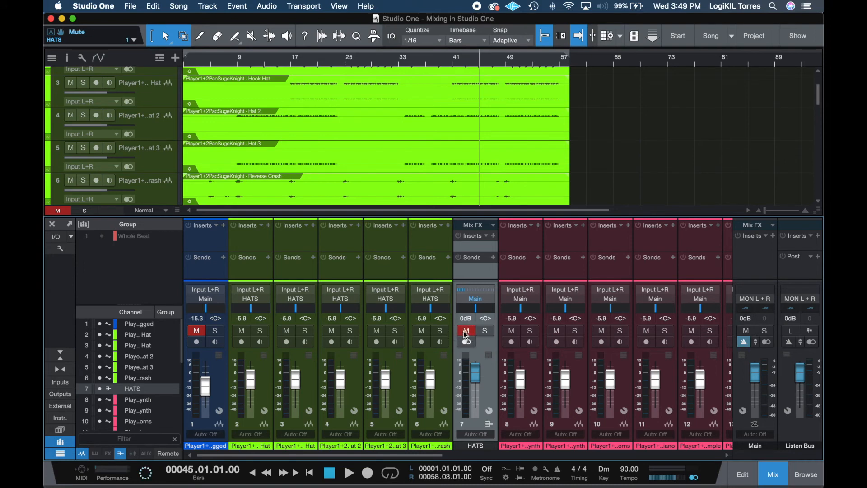
- Audition the HATS bus at +4.9 dB and back at 0 dB, and undo the bus with its channel routing
key("space")
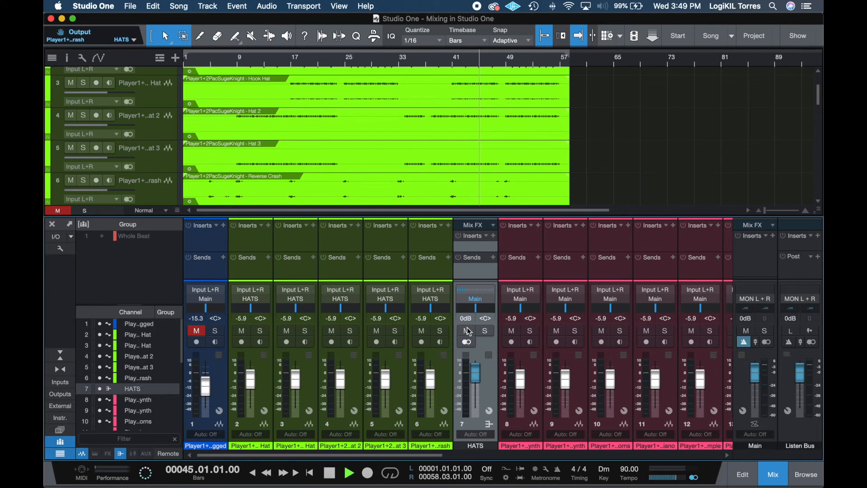
mouse_move(475, 372)
left_mouse_down()
mouse_move(469, 419)
mouse_move(478, 362)
left_mouse_up()
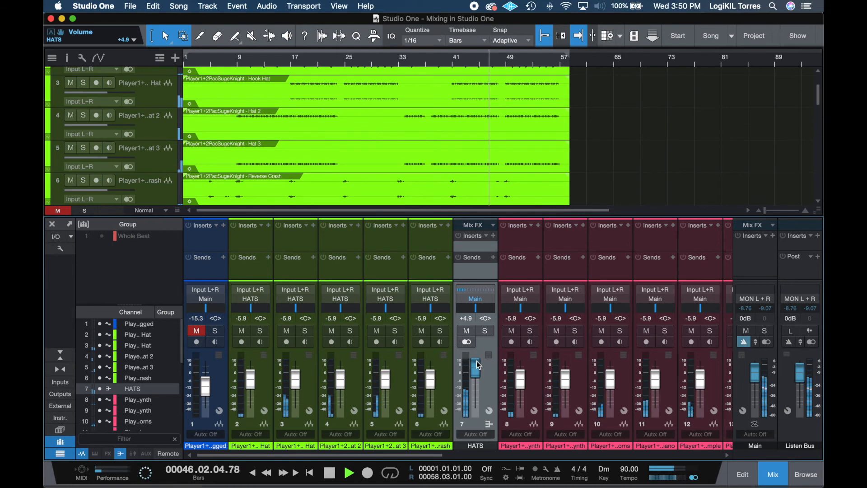
left_click(475, 361, "alt")
key("space")
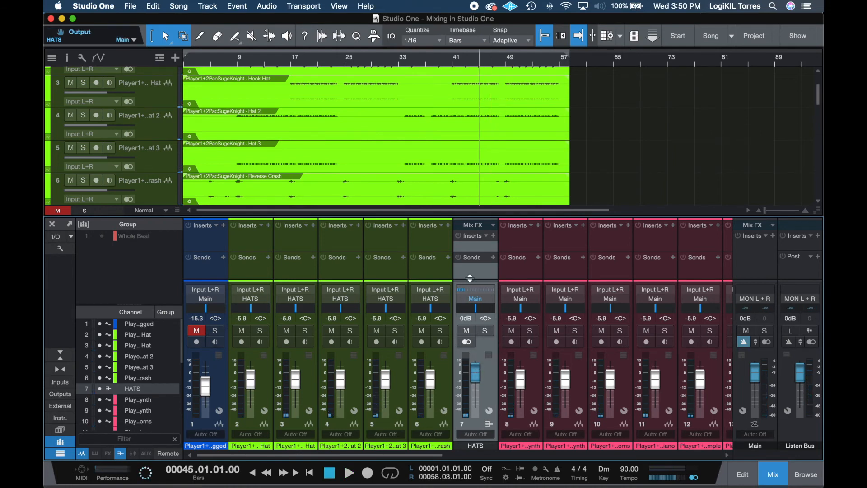
key("super+z")
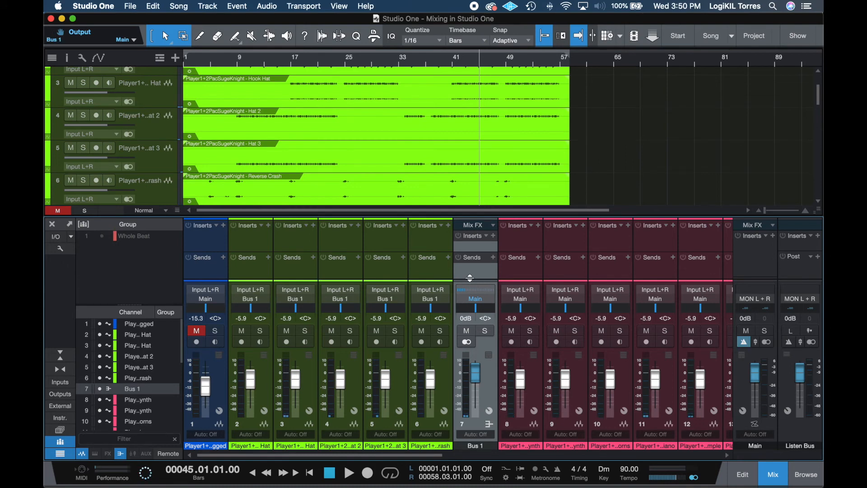
- Save the song and close the mixer to show the arrangement from the first track
key("super+s")
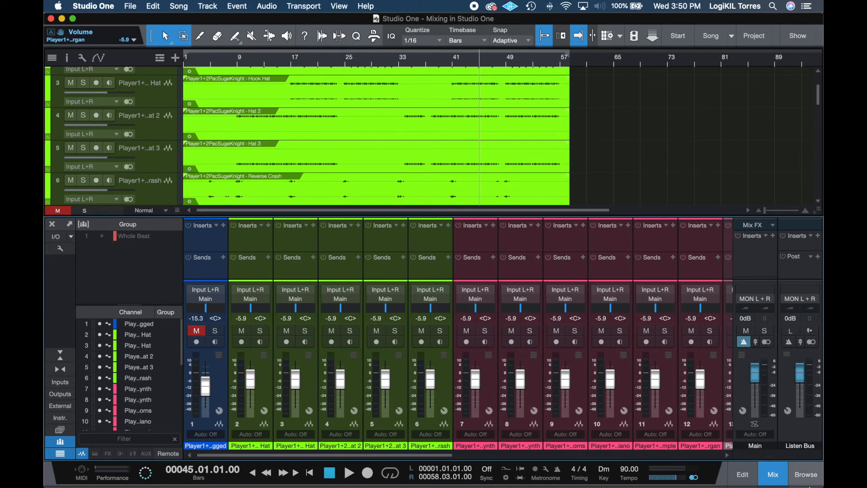
left_click(770, 476)
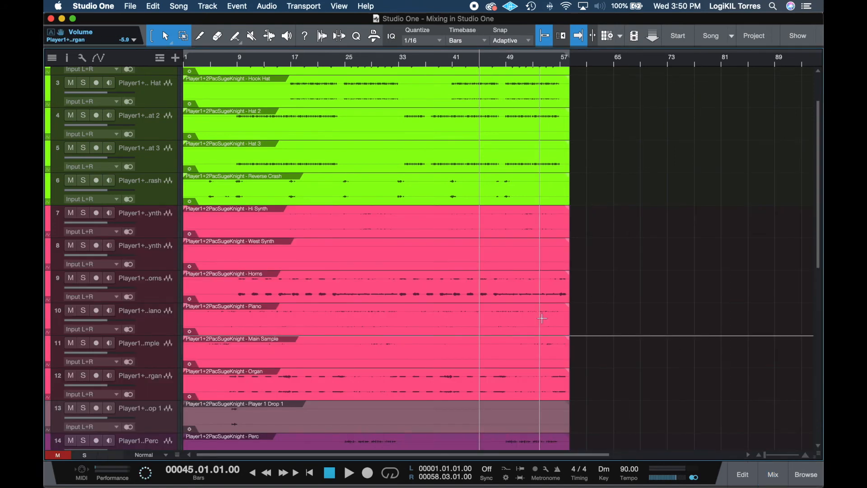
scroll(542, 318, "up", 3)
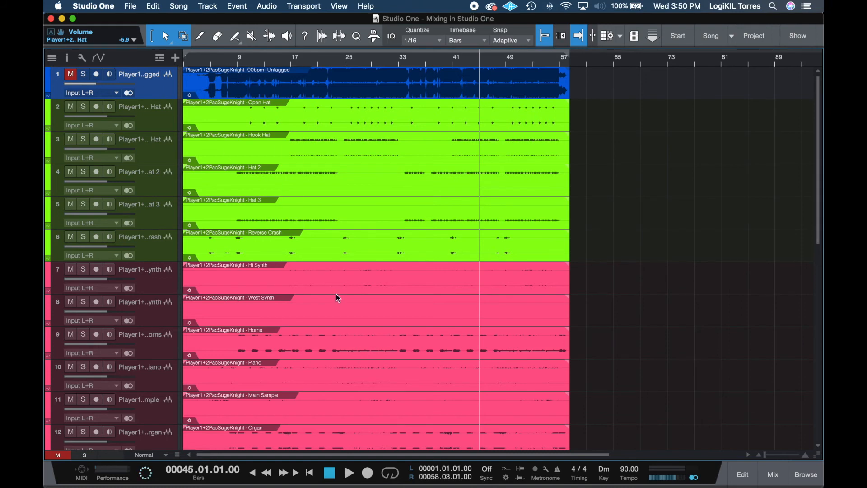
- Select bars 2 to 32 on the Lead 1 and Lead 2 vocal tracks and set the loop to that range
scroll(336, 294, "down", 10)
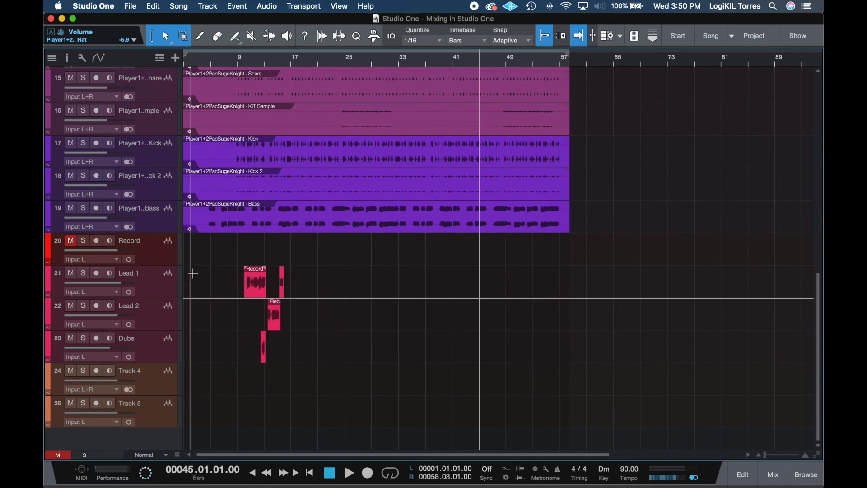
left_click_drag(192, 273, 394, 300)
key("p")
- Look over the stem files in the 2Pac Suge Knight Stems + Mixes folder and the stem tracks in the arrangement
left_click(788, 474)
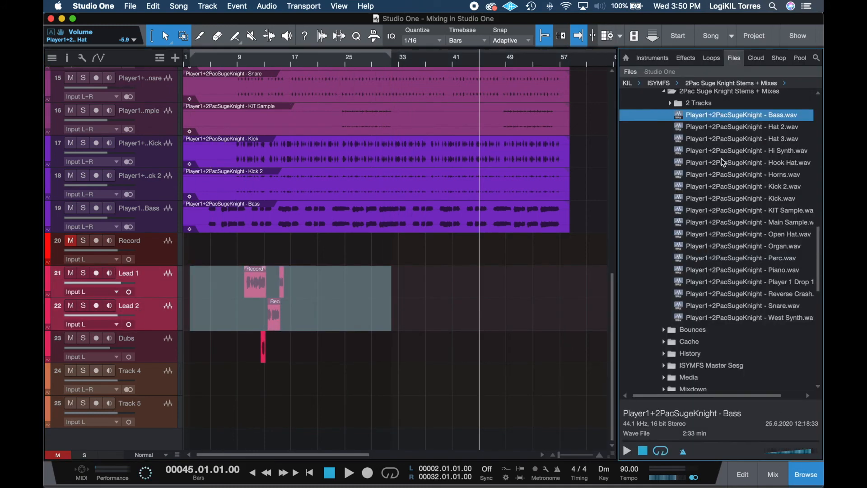
scroll(730, 161, "up", 3)
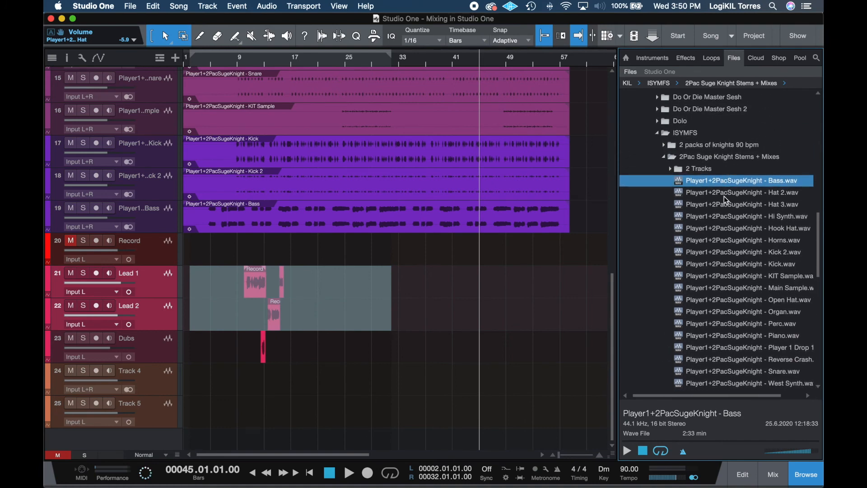
scroll(707, 322, "down", 4)
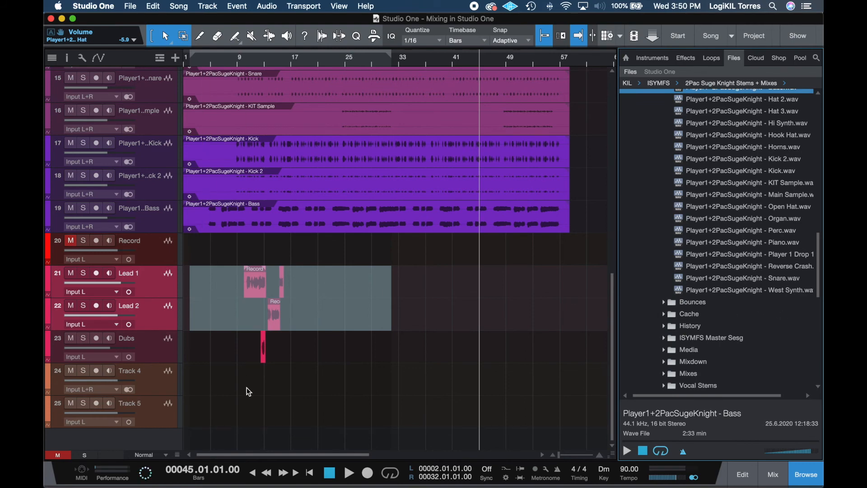
left_click(821, 478)
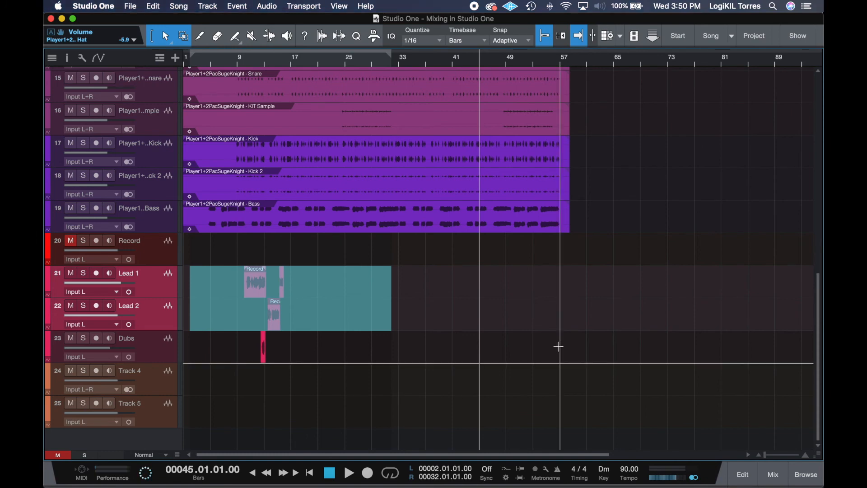
scroll(558, 346, "up", 10)
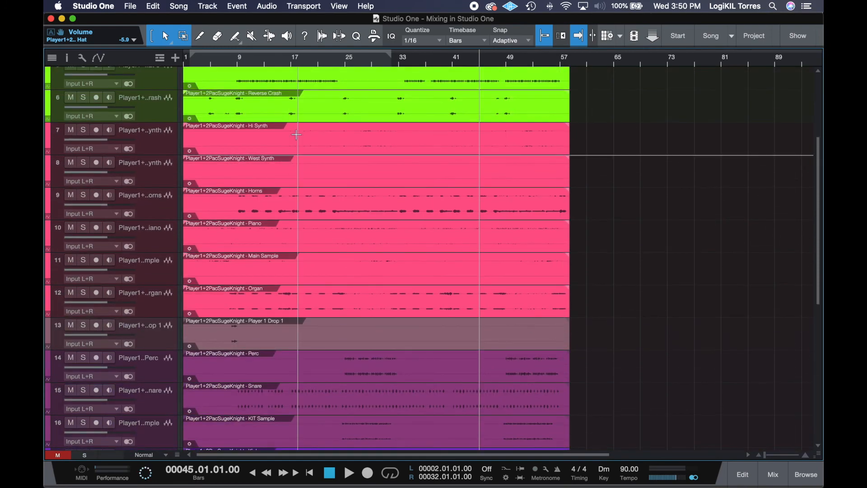
scroll(295, 134, "up", 2)
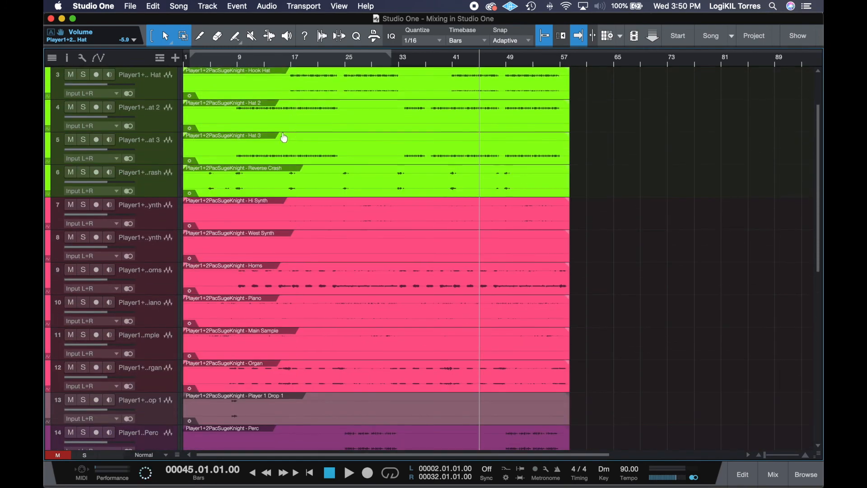
left_click(167, 121)
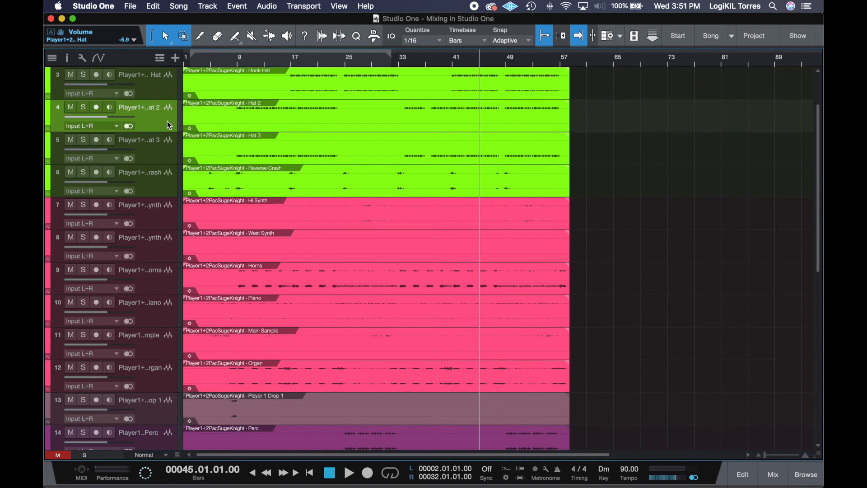
scroll(202, 204, "down", 9)
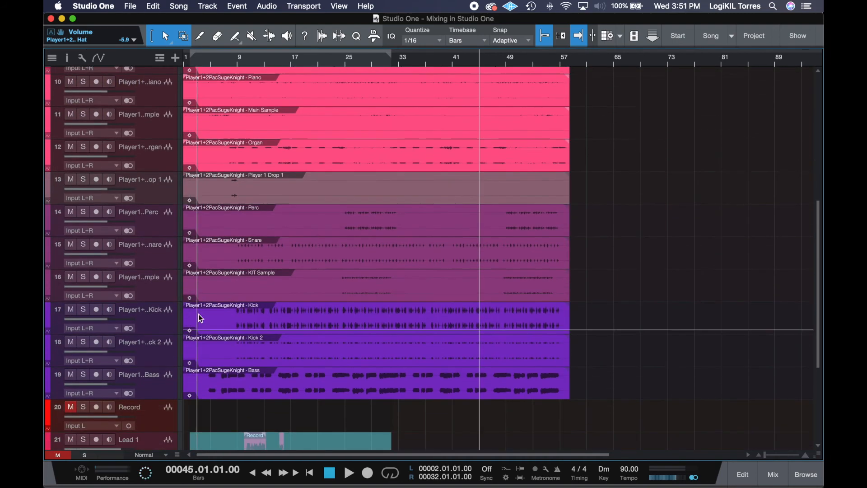
- Set the loop range to the length of the Kick event and enlarge the Kick track's waveform
left_click(260, 270)
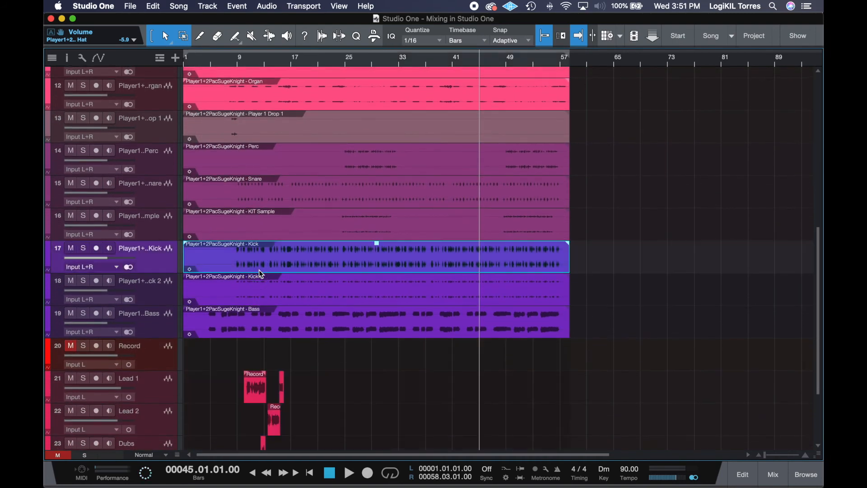
left_click_drag(162, 273, 137, 380)
scroll(287, 331, "up", 5)
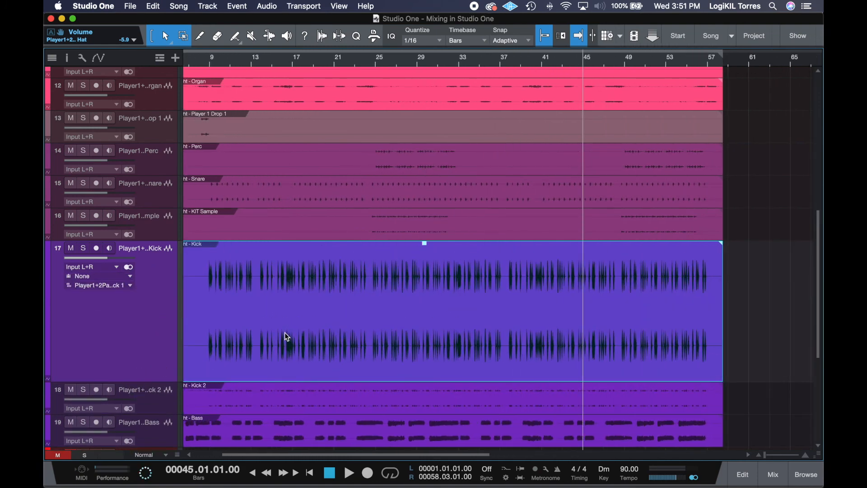
scroll(285, 333, "left", 3)
- Play the song from bar 9 with the mixer shown, and solo the Kick channel
left_click(264, 277)
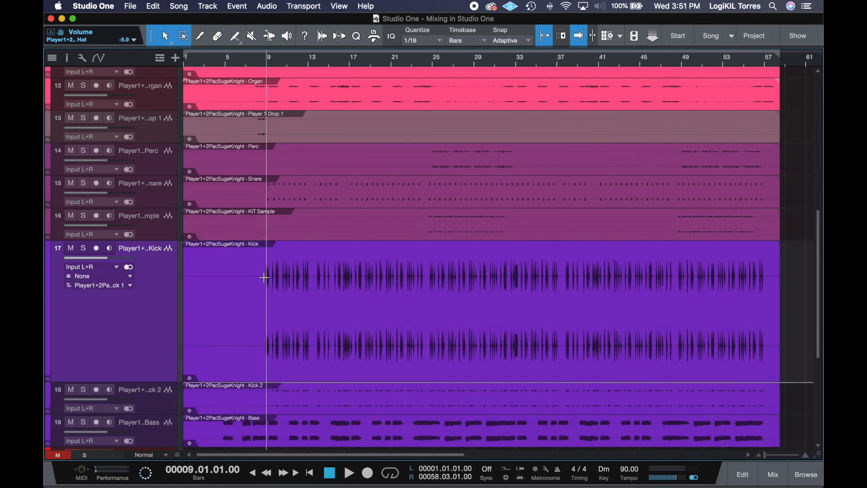
key("space")
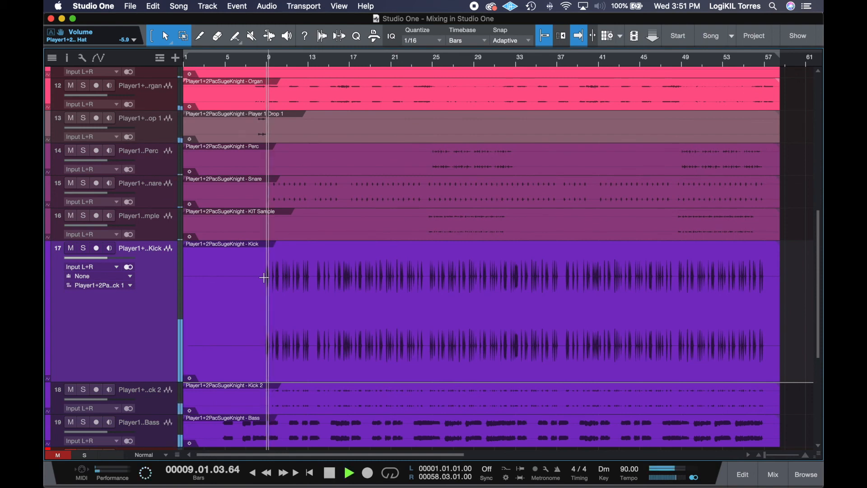
left_click(773, 474)
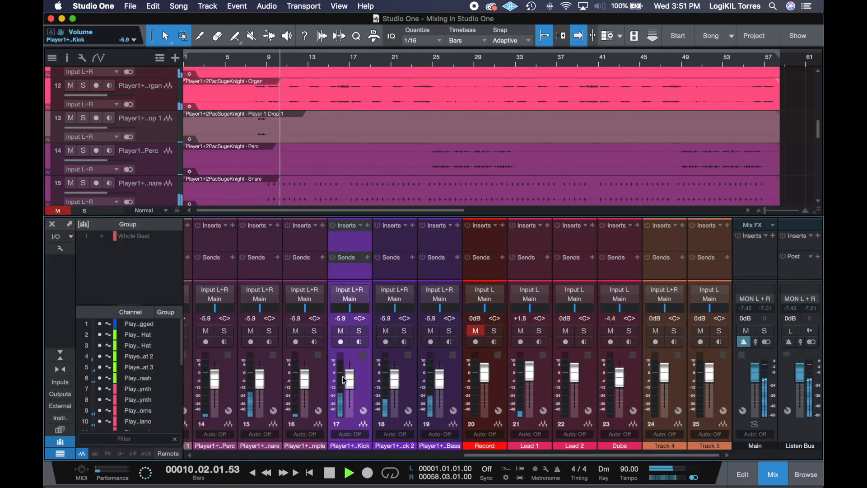
left_click(360, 330)
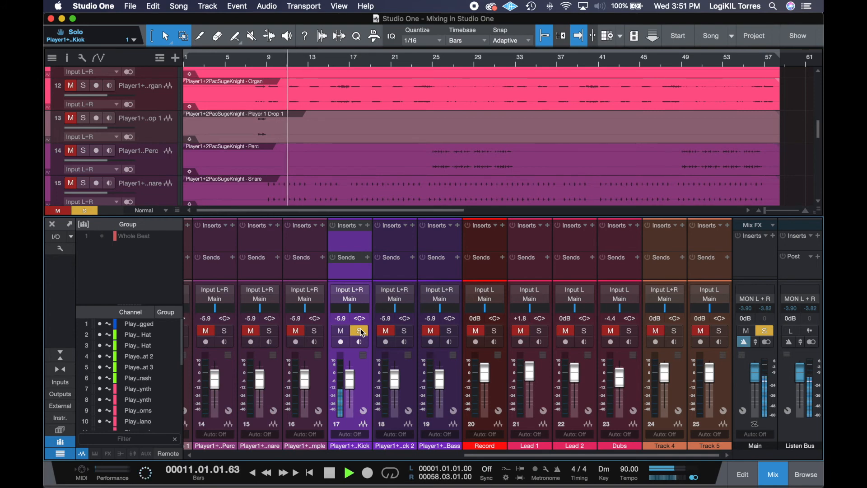
key("space")
- Try the F6 Stereo equalizer as an insert on the Kick channel and remove it again
left_click(368, 225)
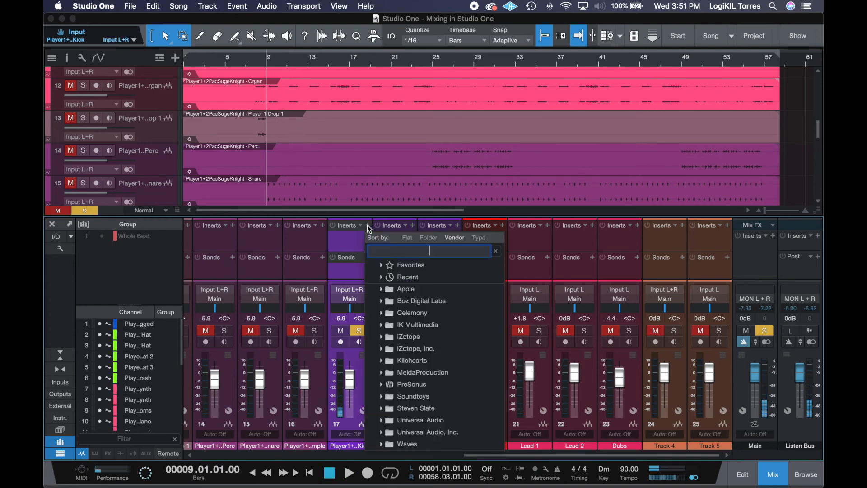
type("f6")
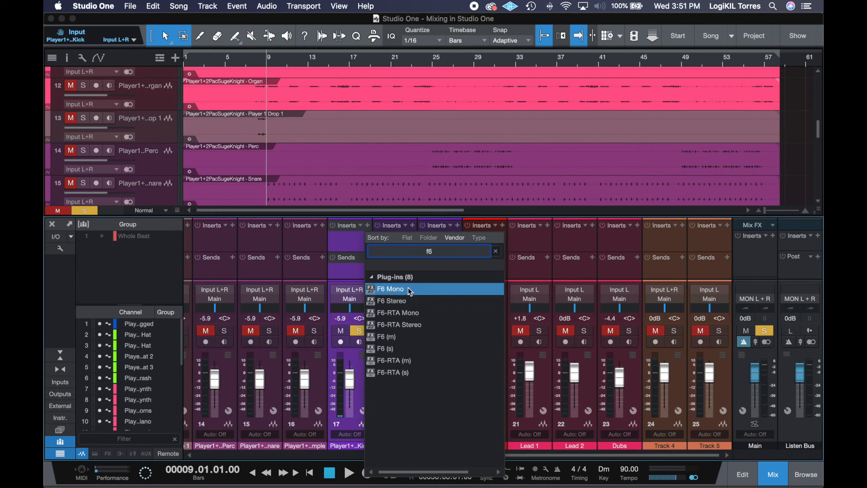
left_click(409, 301)
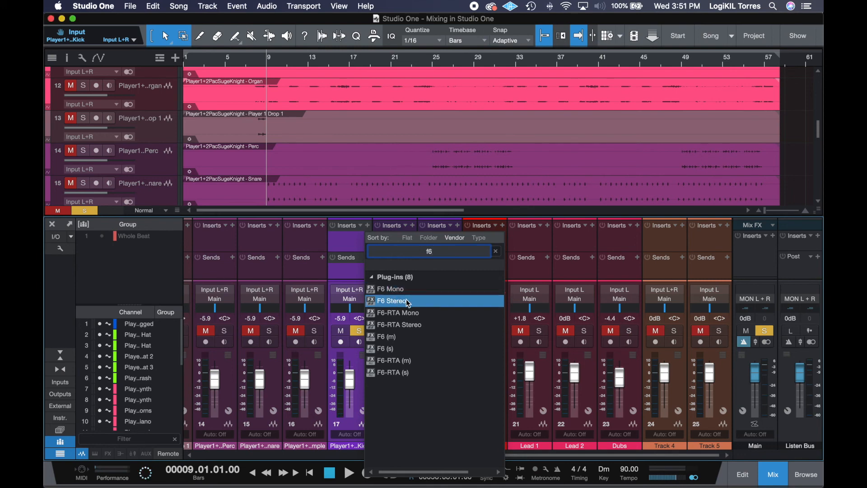
left_click(406, 300)
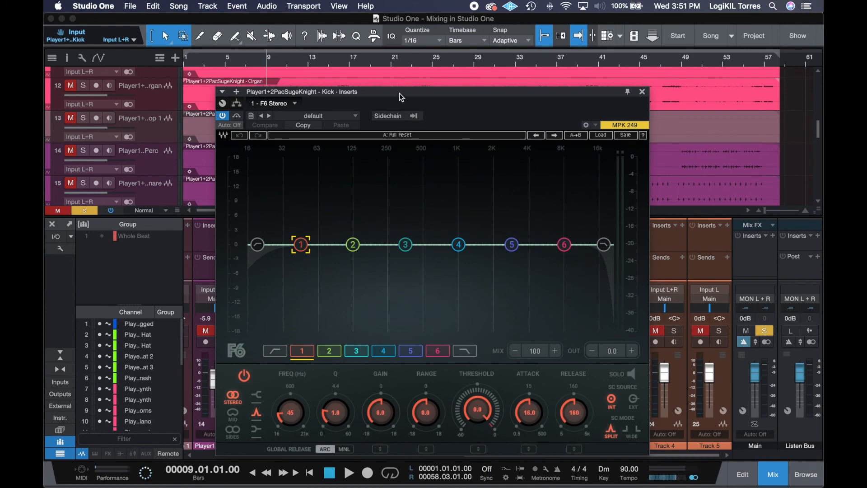
left_click(641, 91)
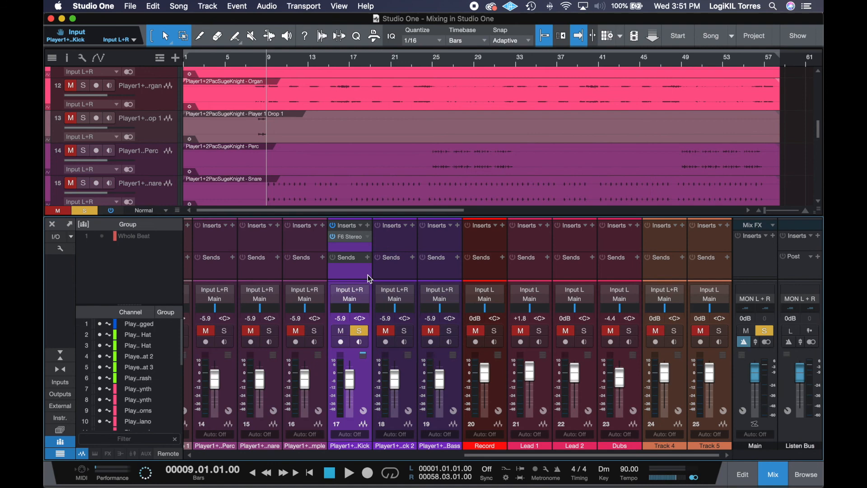
right_click(371, 246)
left_click(388, 348)
- Insert a Pro EQ on the Kick channel and check its input and output levels during playback
left_click(368, 226)
type("pro")
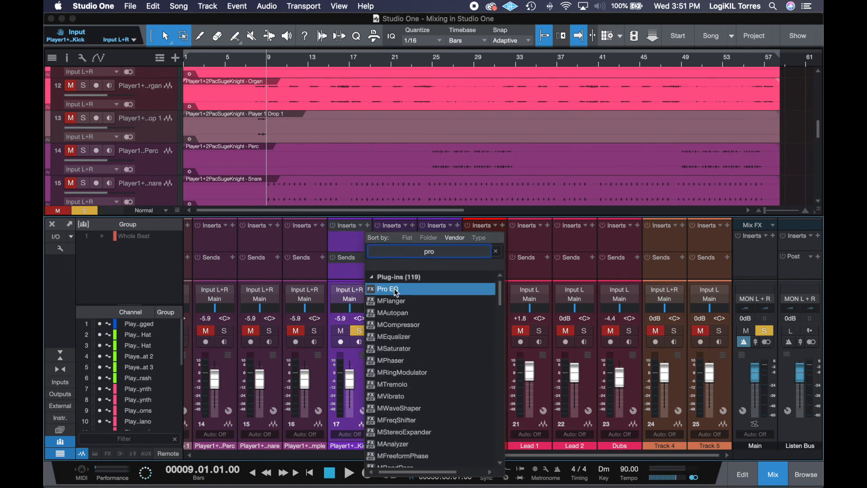
double_click(394, 291)
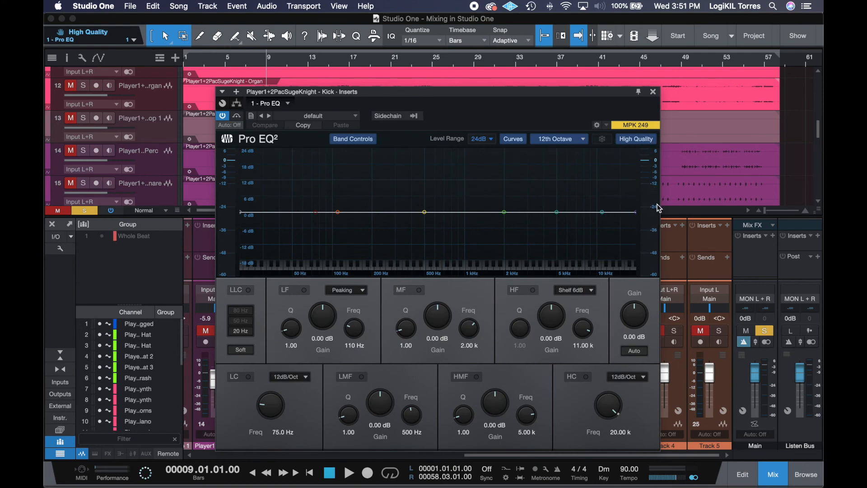
key("space")
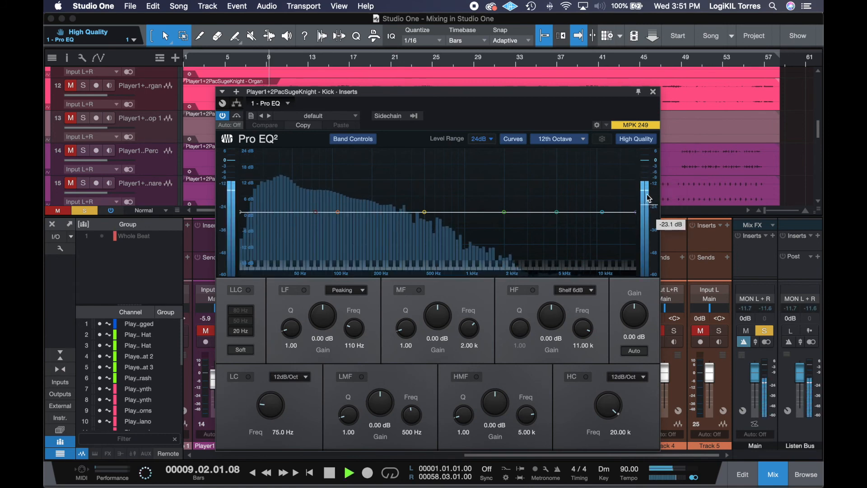
left_click(653, 91)
key("space")
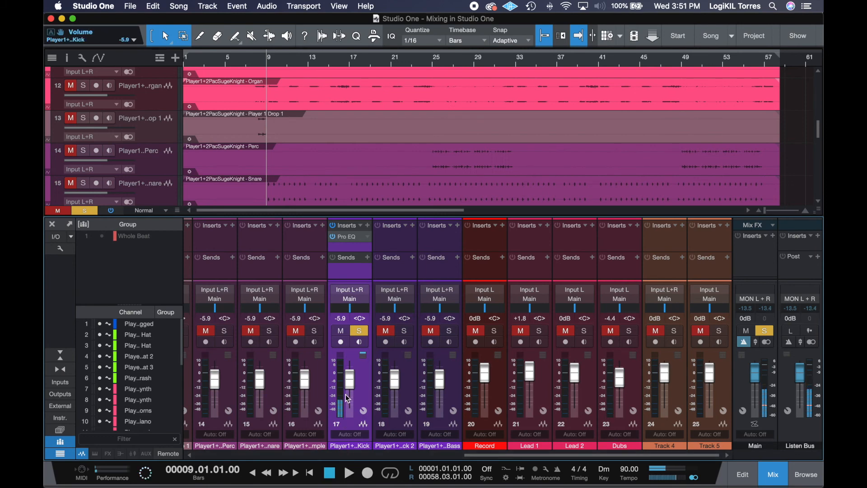
- Reset the Kick channel's fader to 0 dB during playback and check the channel meter
key("space")
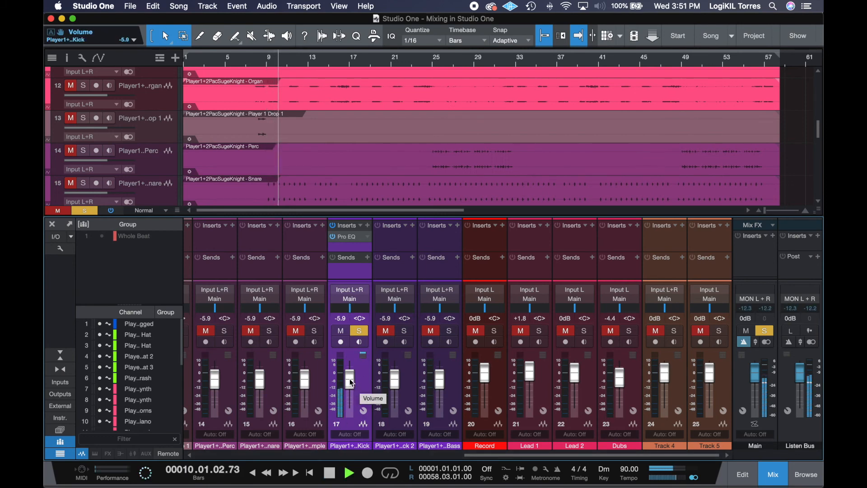
left_click(351, 382, "alt")
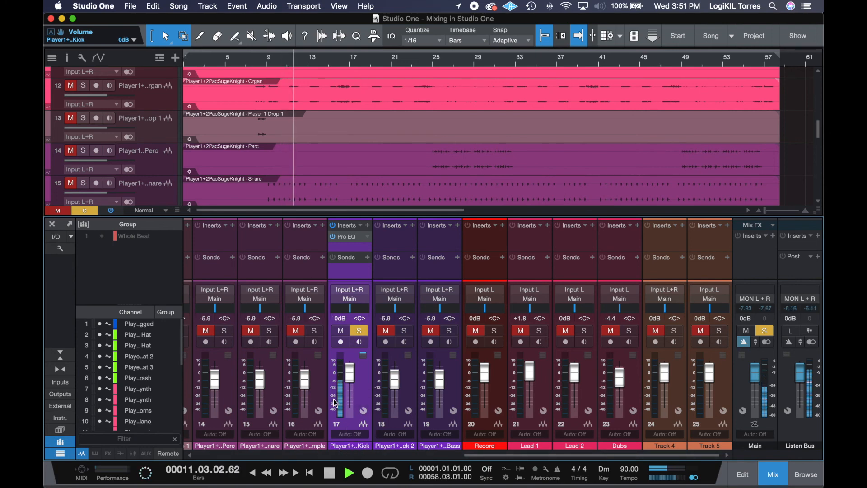
mouse_move(339, 387)
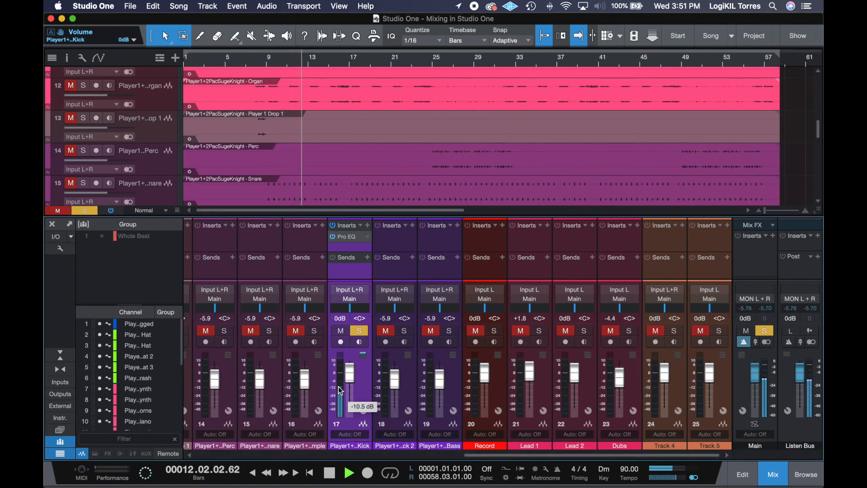
key("space")
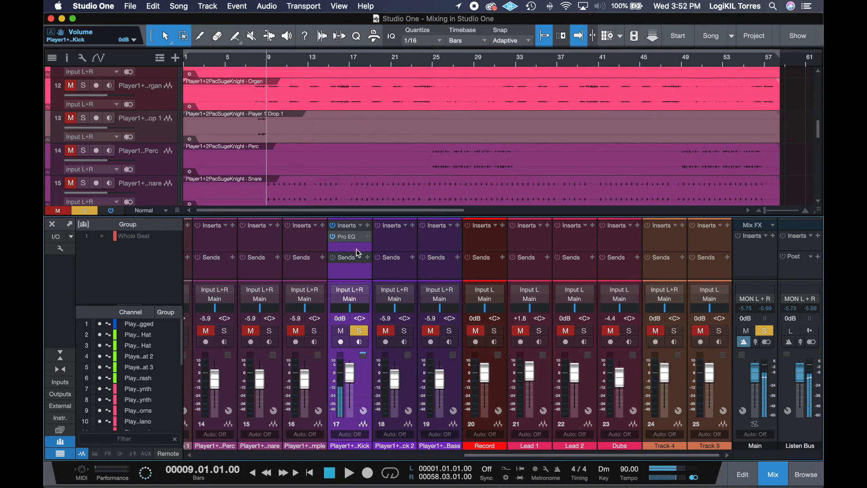
- Check the Kick's level on the Pro EQ meters during playback with the channel fader at 0 dB
left_click(351, 236)
key("space")
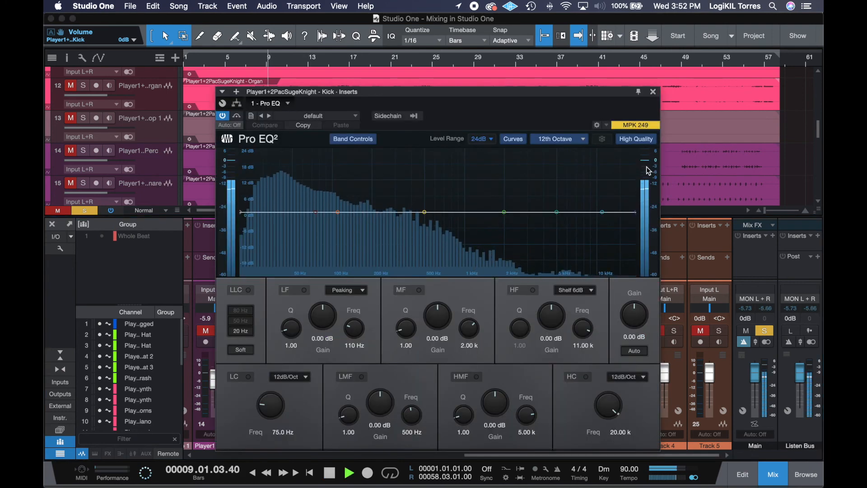
left_click(652, 91)
key("space")
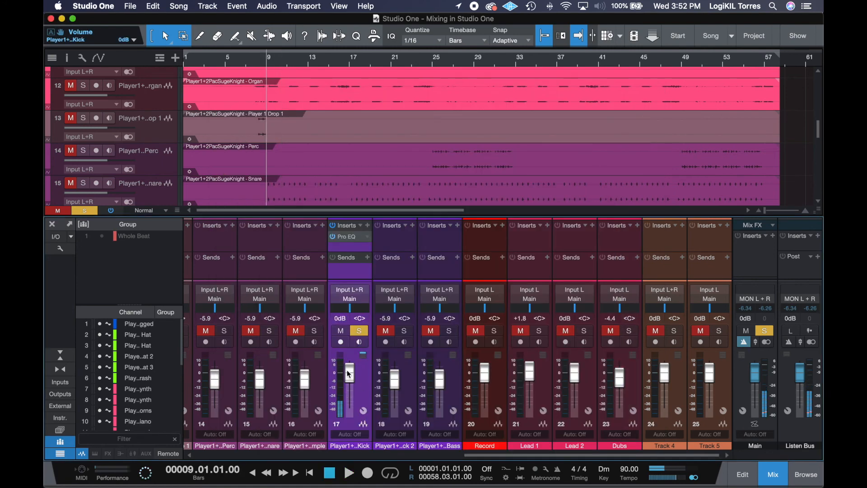
- Audition the Kick with its fader at -20.4 dB, and return the fader to 0 dB and down to -5.9 dB
left_click_drag(349, 373, 346, 390)
key("space")
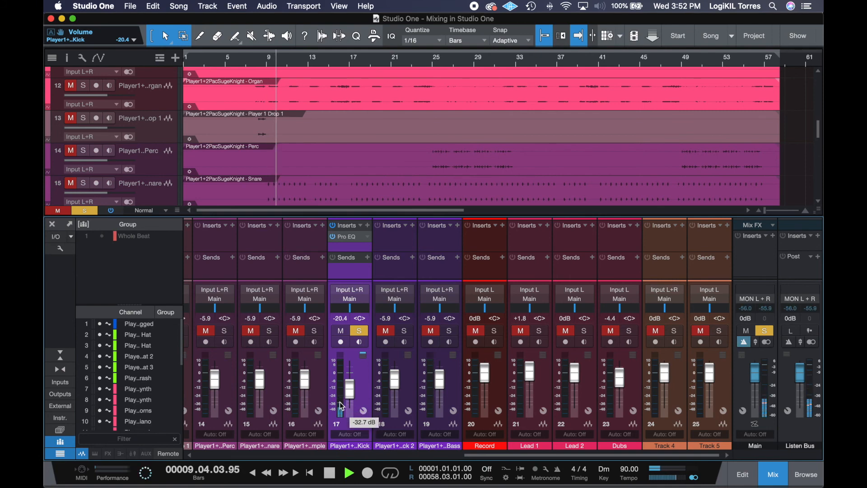
key("space")
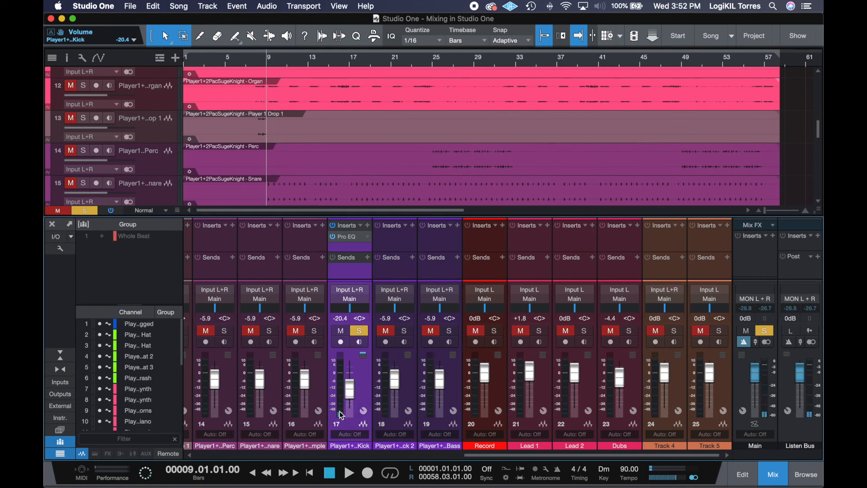
left_click(348, 392, "super")
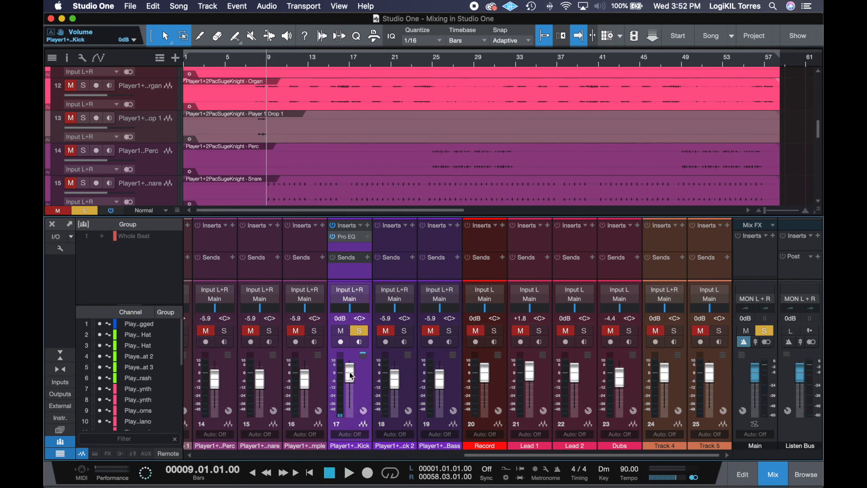
left_click_drag(350, 375, 352, 383)
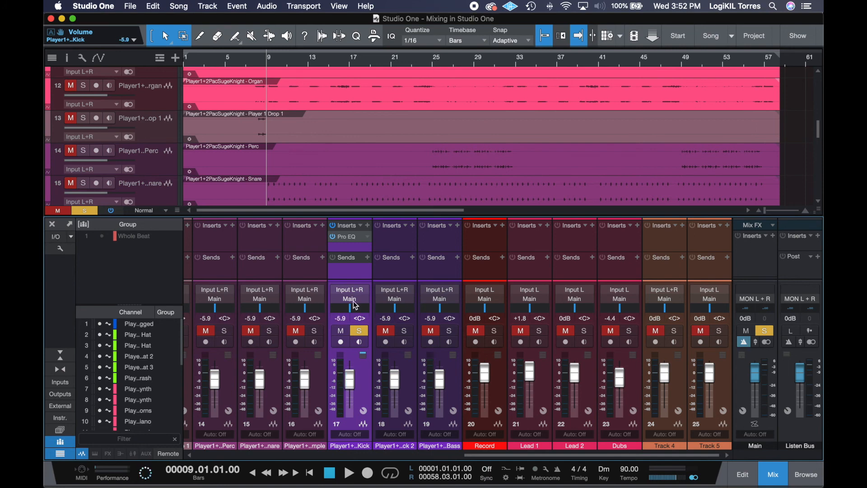
- Check the Kick's input and output levels on its Pro EQ during playback, and close the plug-in
left_click(346, 237)
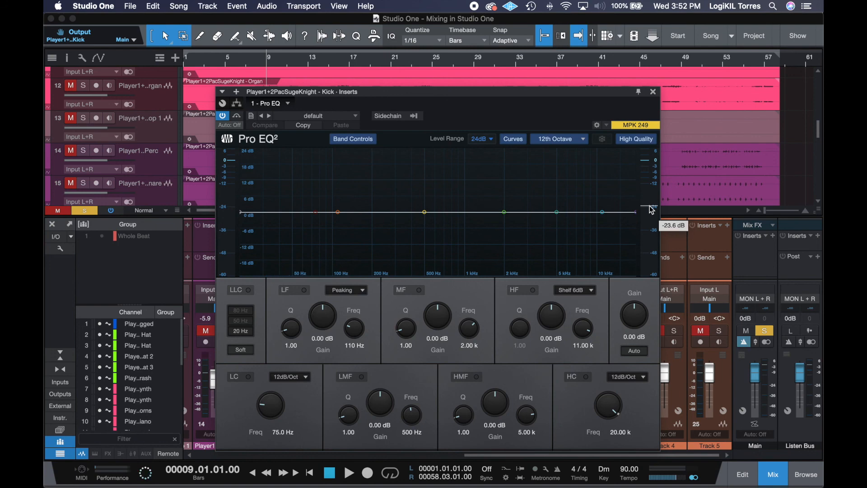
key("space")
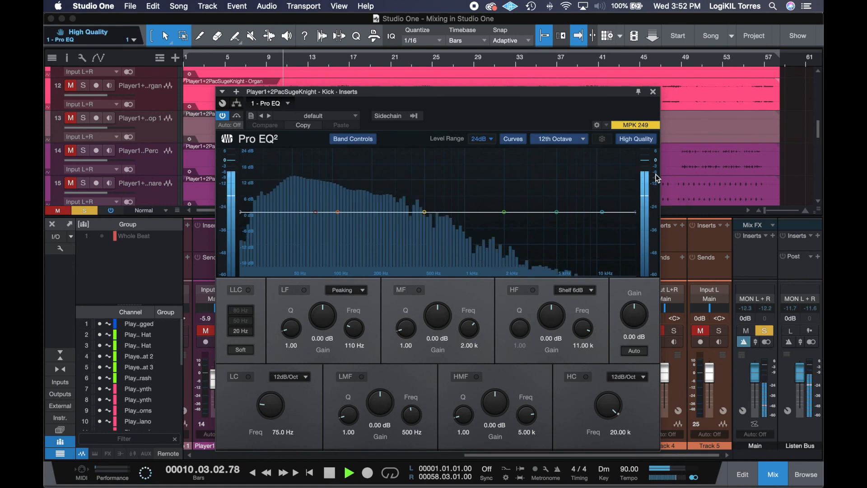
left_click(652, 92)
- Lower the clip gain of the Kick audio event on track 17 during playback
scroll(396, 189, "down", 3)
scroll(396, 191, "down", 4)
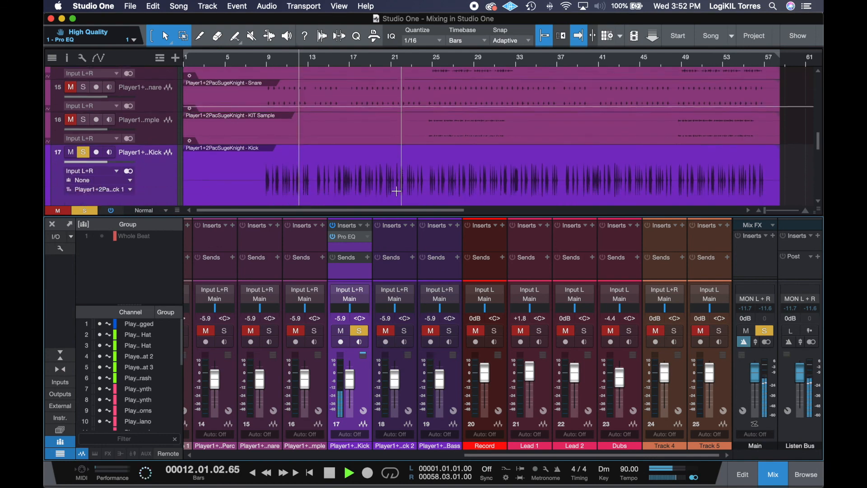
left_click(426, 188)
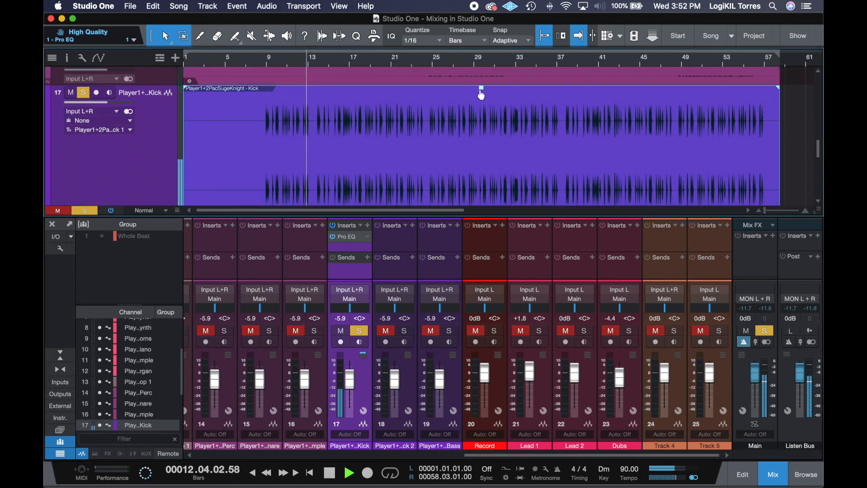
left_click_drag(481, 87, 482, 106)
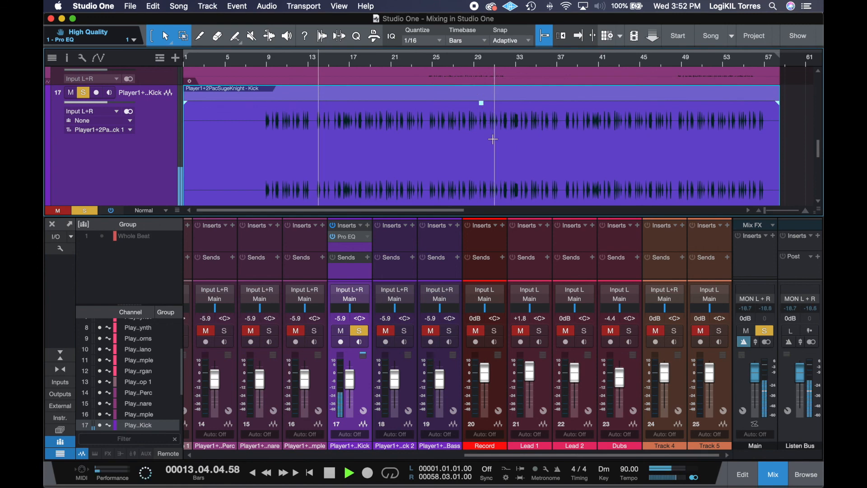
- Check the Kick's reduced level on the Pro EQ meters, close the plug-in and stop playback
left_click(348, 237)
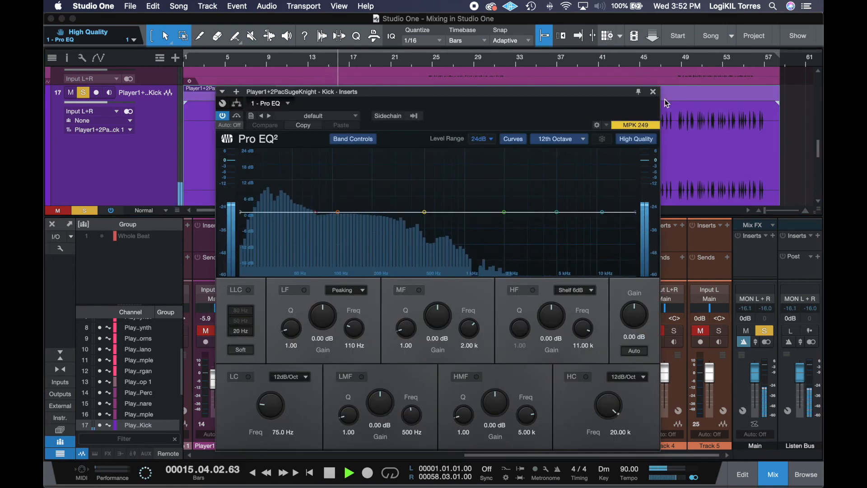
left_click(653, 92)
key("space")
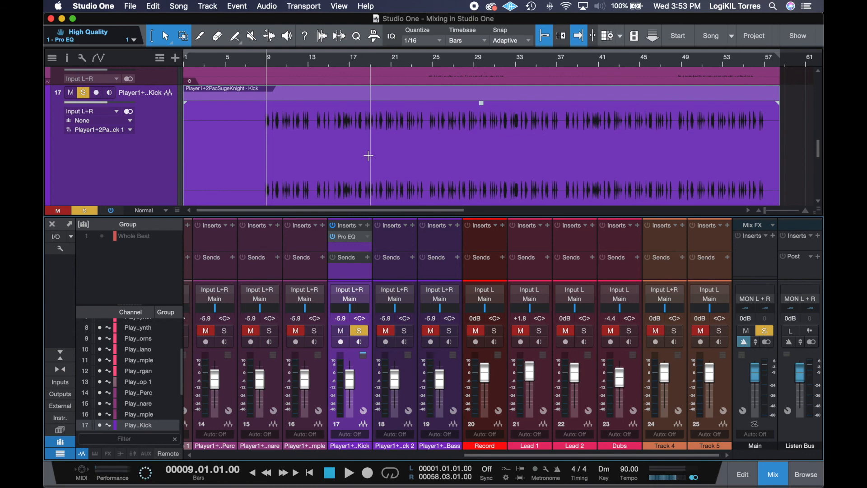
- Hide the mix console and shrink the Kick track's height to about that of its neighbouring tracks
left_click(781, 480)
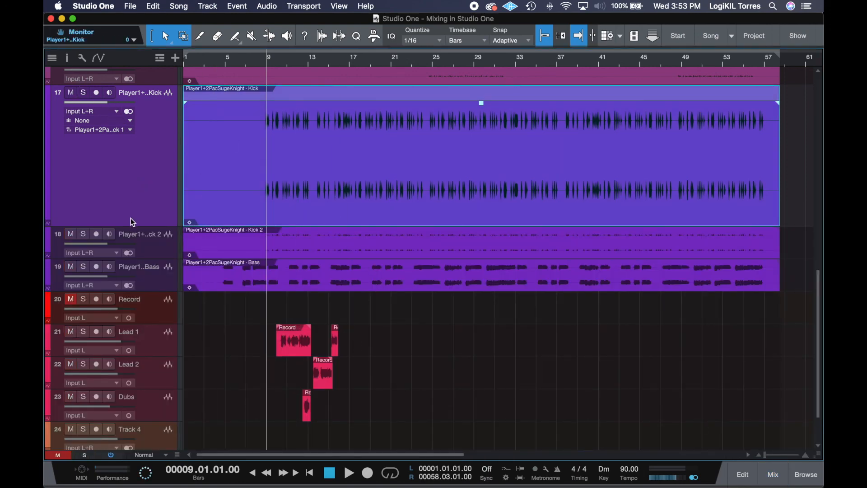
left_click_drag(132, 228, 136, 120)
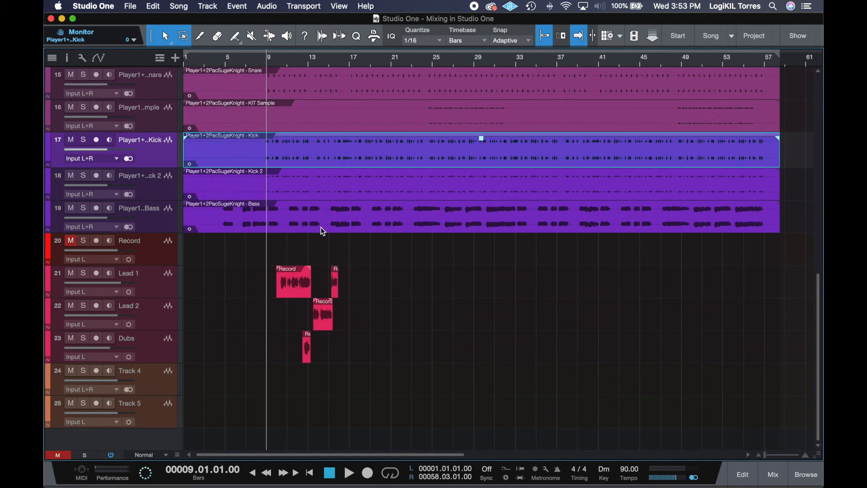
- Save the song and zoom the arrangement out horizontally around the first tracks to show the full length of the beat
key("super+s")
scroll(321, 228, "up", 10)
key("w")
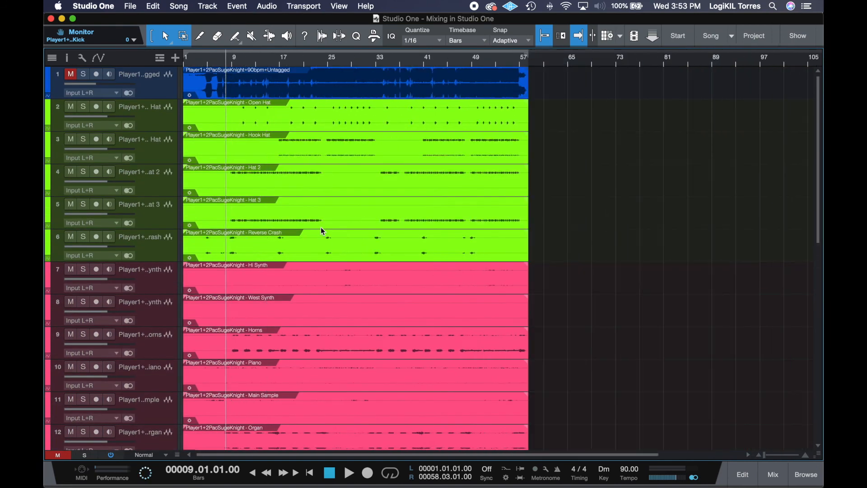
key("w")
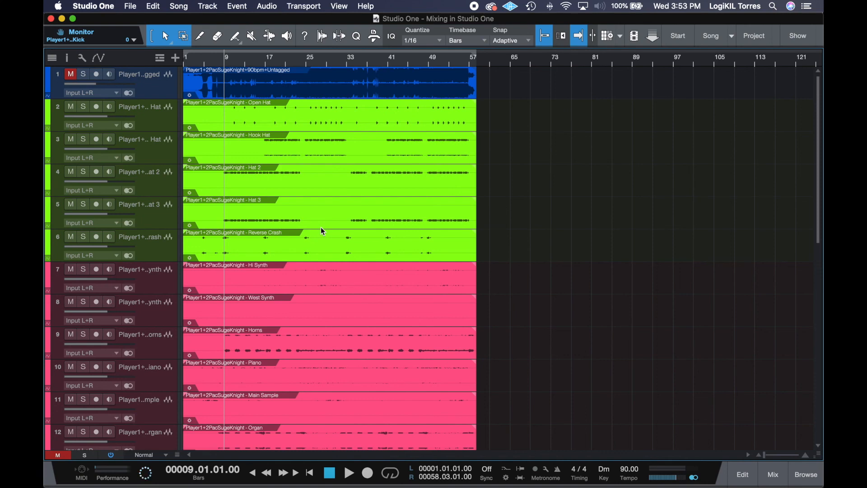